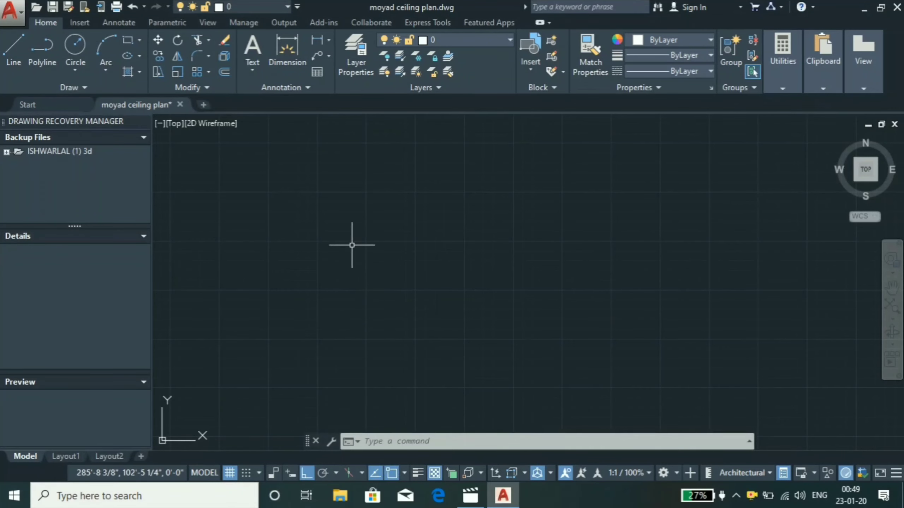
Draw the outline's 13'10" top edge and 12'2" right side as line segments
type("l")
key("Return")
left_click(358, 206)
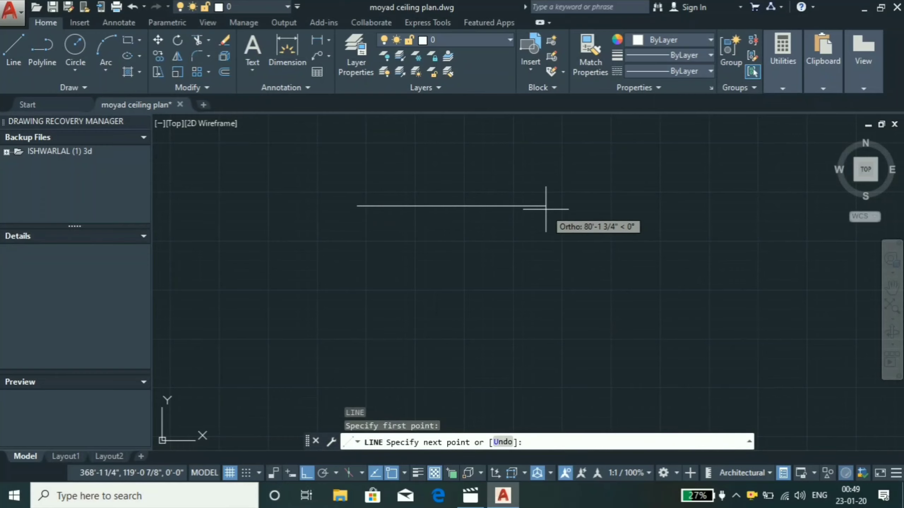
type("13")
type("'10\"")
key("Return")
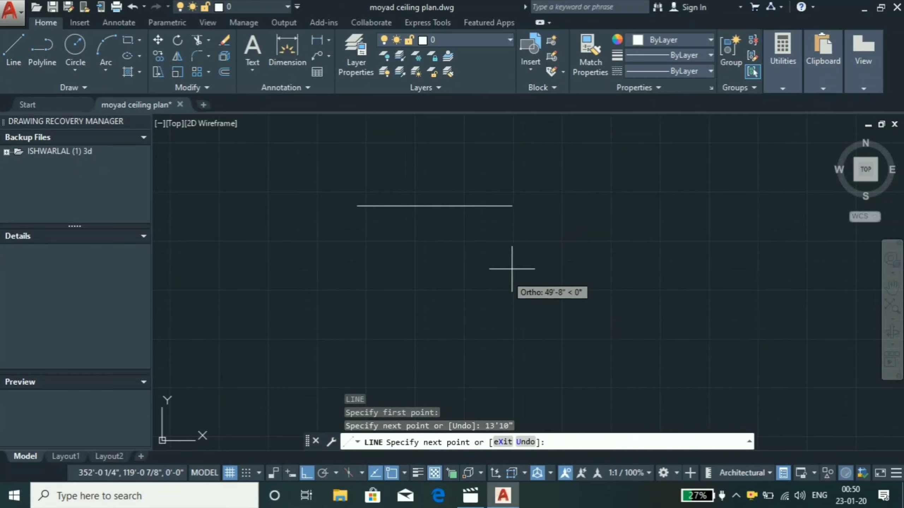
scroll(363, 222, "down", 5)
scroll(379, 247, "up", 3)
scroll(391, 256, "up", 2)
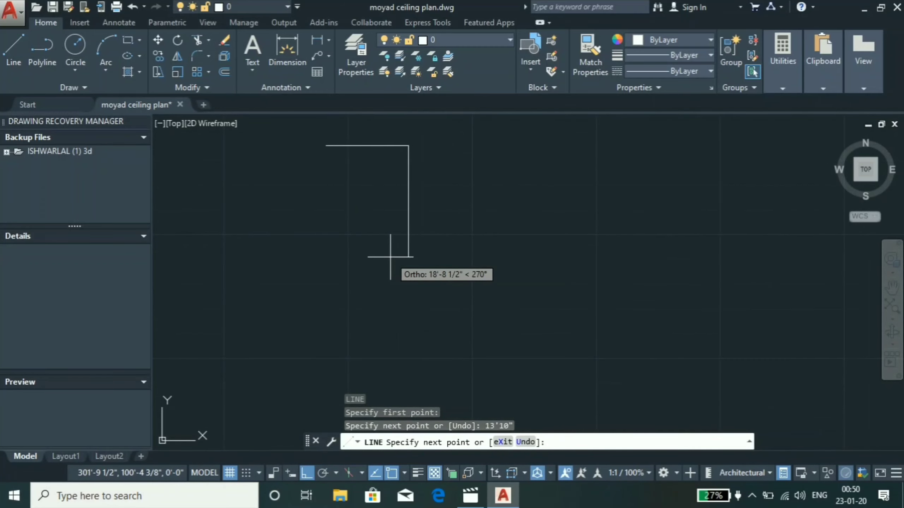
type("12'2")
type("\"")
key("Return")
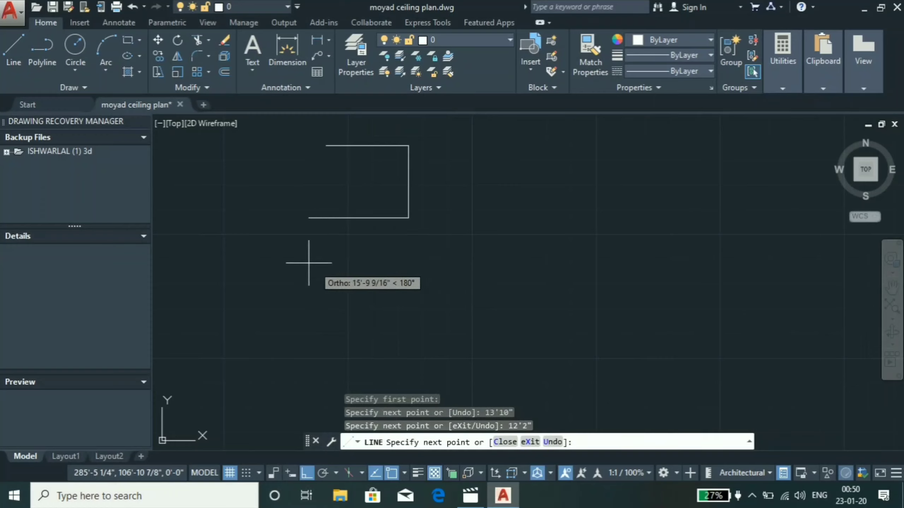
Close the outline with the 13'10" bottom edge and 12'2" left side
type("13'10")
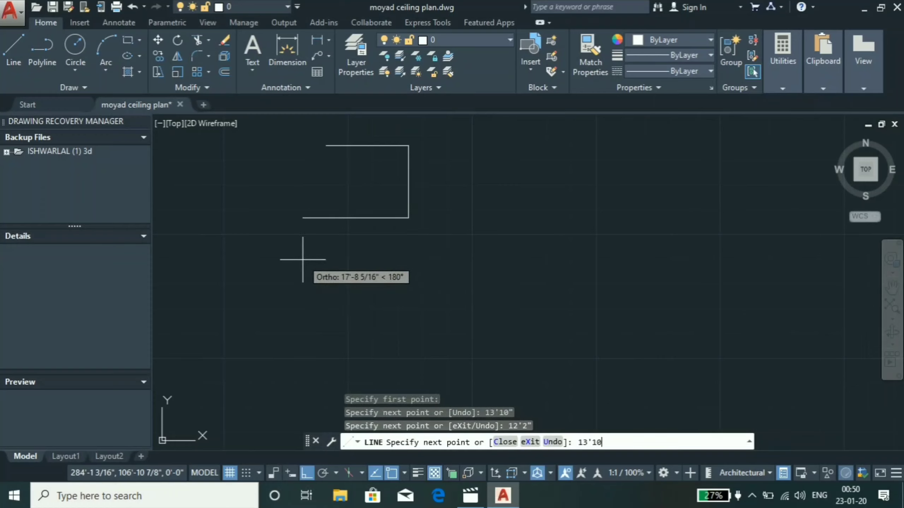
type("\"")
key("Return")
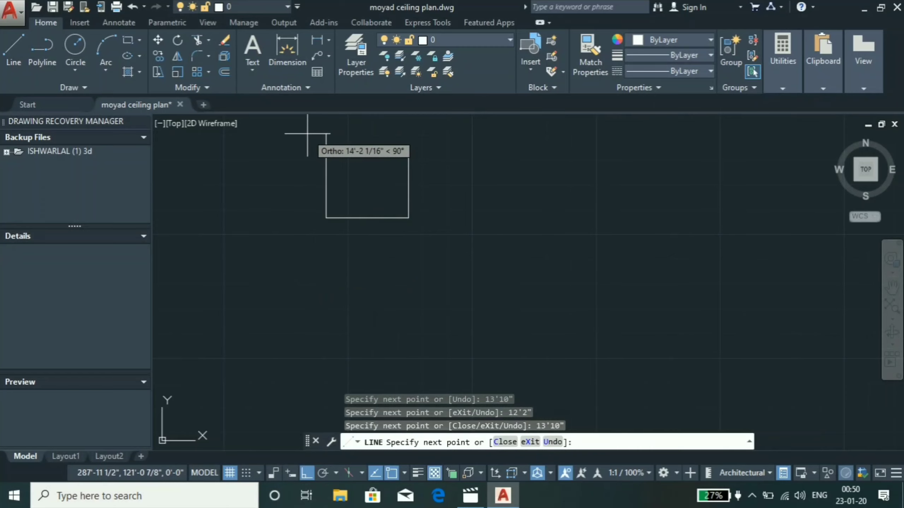
type("12'2\"")
key("Return")
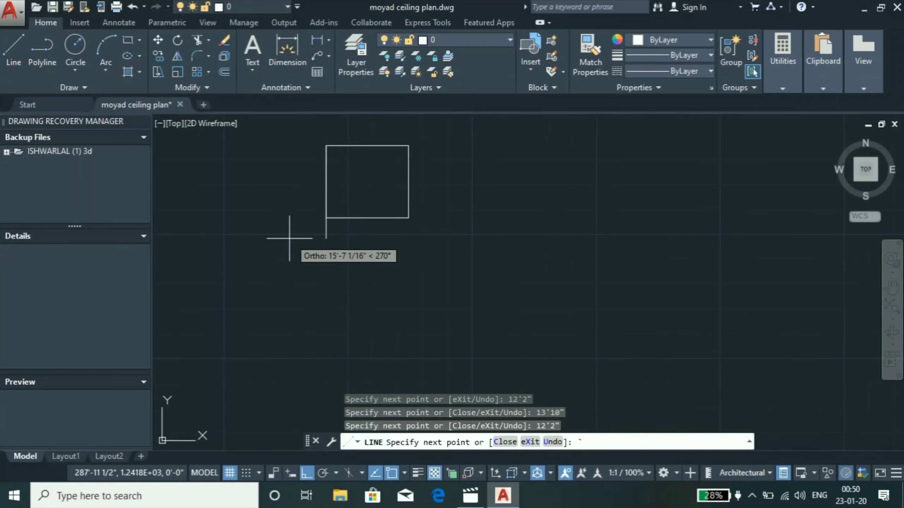
left_click(299, 303)
Dimension the outline's 13'-10" width, then abandon a second edge dimension
left_click(425, 303)
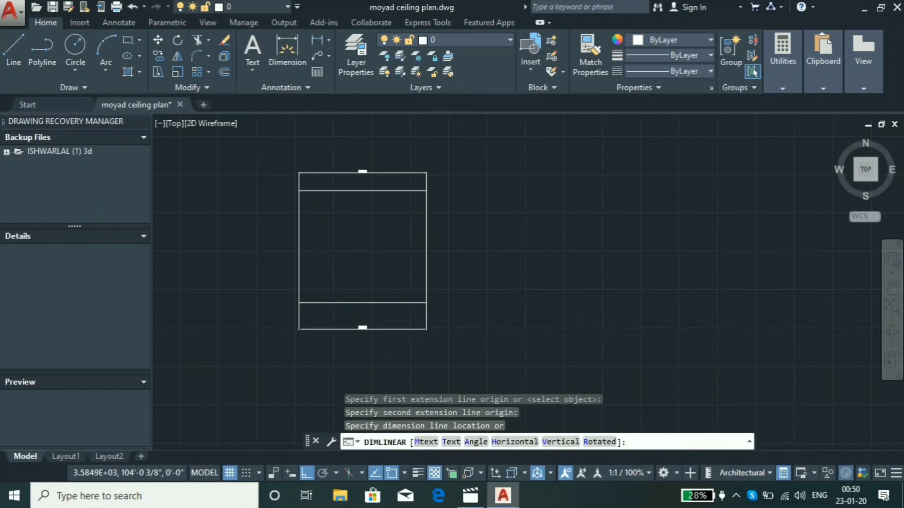
scroll(406, 303, "up", 2)
left_click(394, 324)
key("Return")
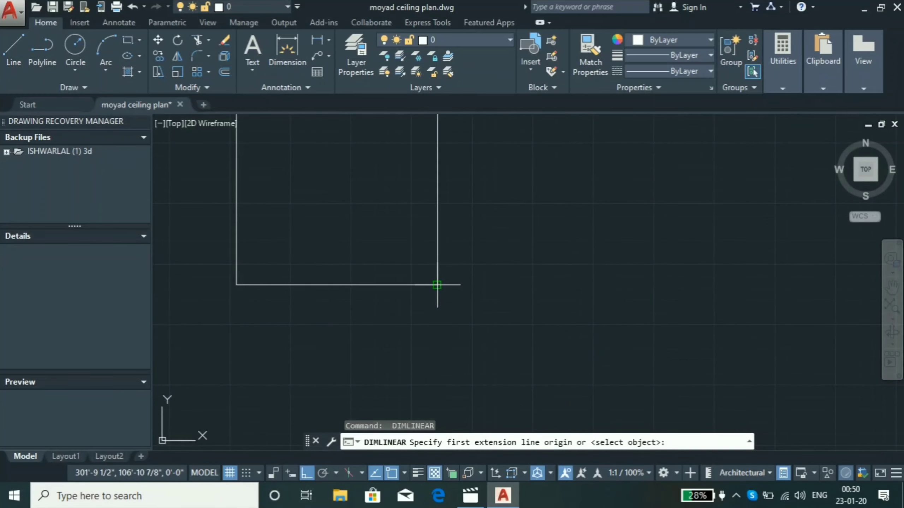
left_click(435, 283)
scroll(411, 304, "down", 2)
scroll(415, 301, "up", 4)
left_click(428, 228)
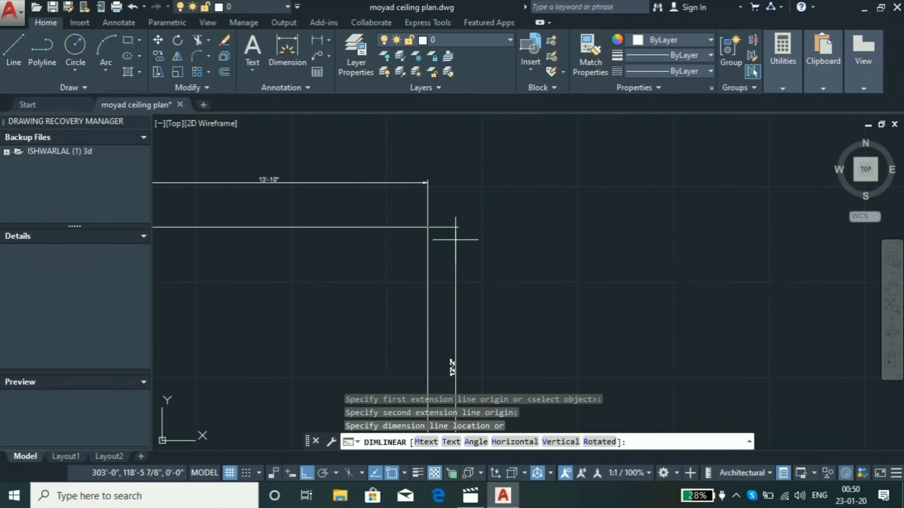
scroll(455, 240, "down", 1)
key("Escape")
Erase the 13'-10" width dimension from the outline
middle_click_drag(456, 240, 516, 228)
left_click(359, 172)
left_click(332, 223)
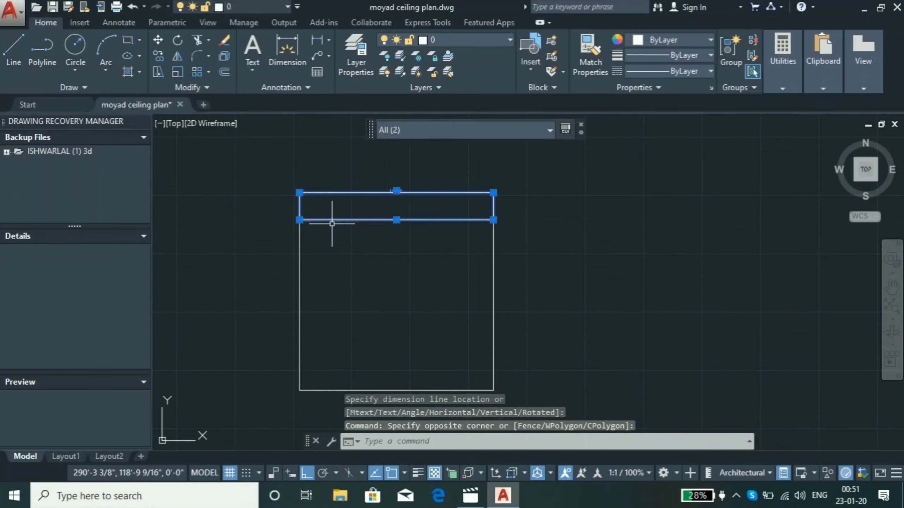
key("Escape")
left_click(348, 192)
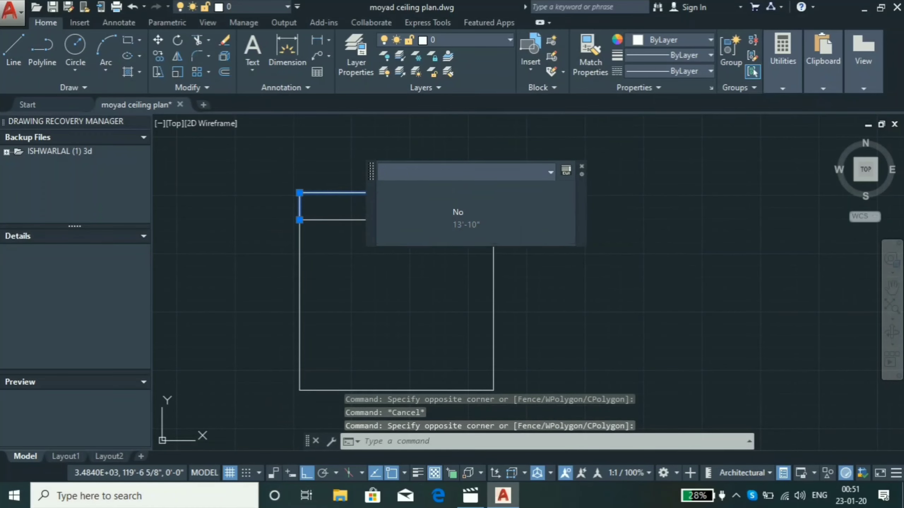
key("Delete")
scroll(377, 242, "down", 2)
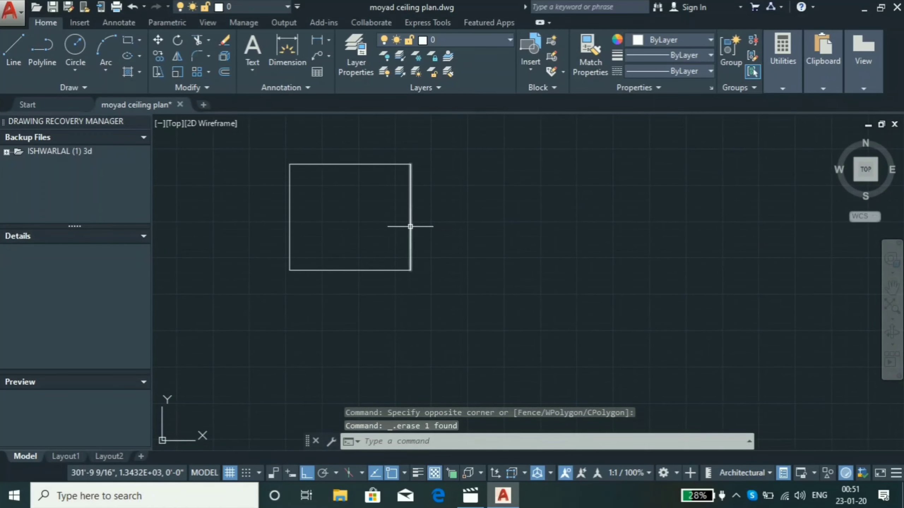
scroll(418, 220, "up", 2)
left_click(423, 217)
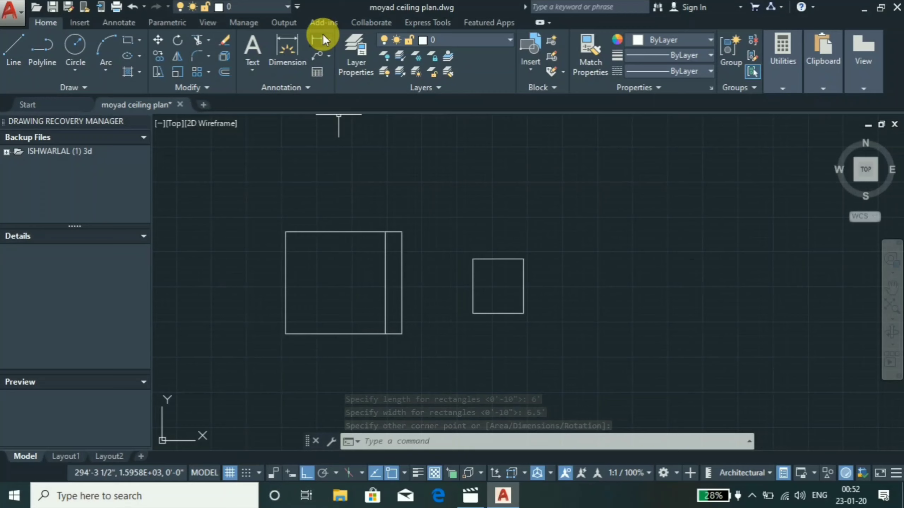
Measure the 6' by 6.5' rectangle's edges with linear dimensions, cancelling without placing them
left_click(317, 40)
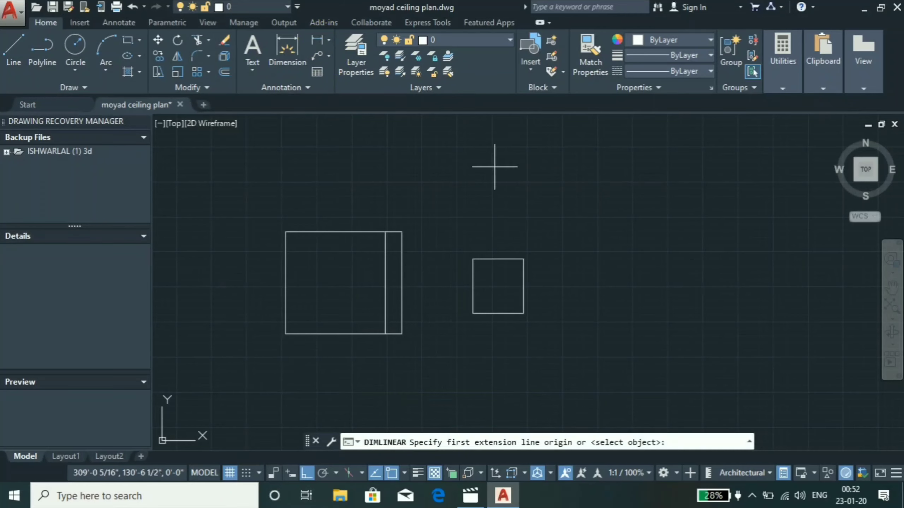
left_click(473, 260)
left_click(498, 282)
scroll(505, 280, "up", 4)
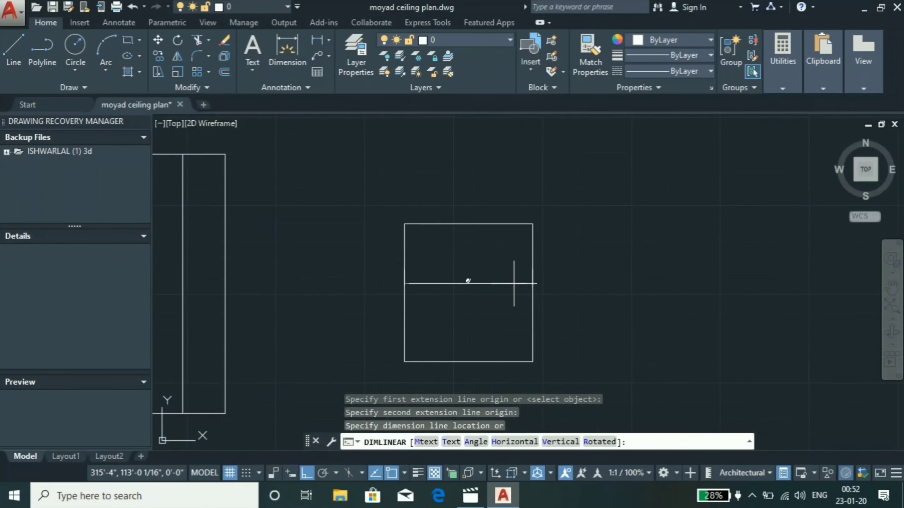
scroll(506, 280, "up", 4)
scroll(502, 249, "down", 4)
key("Escape")
key("Return")
left_click(497, 223)
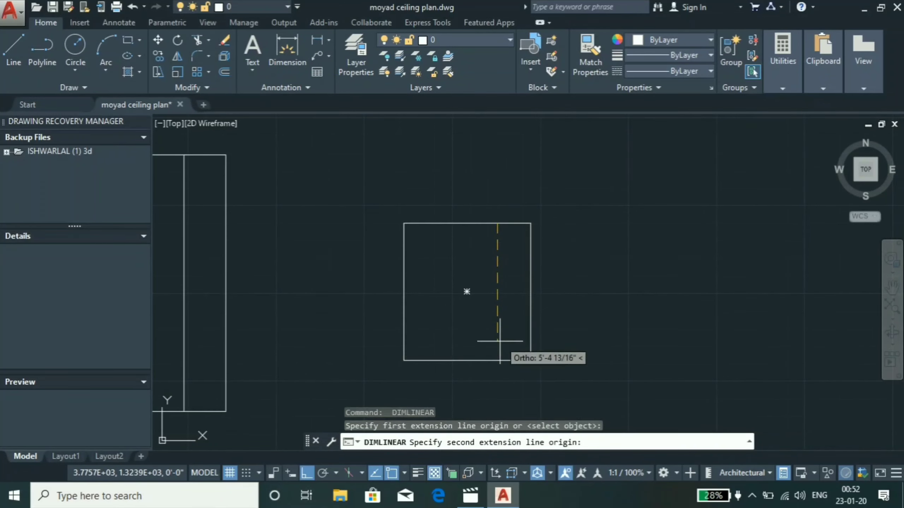
left_click(497, 361)
key("Escape")
scroll(498, 292, "down", 4)
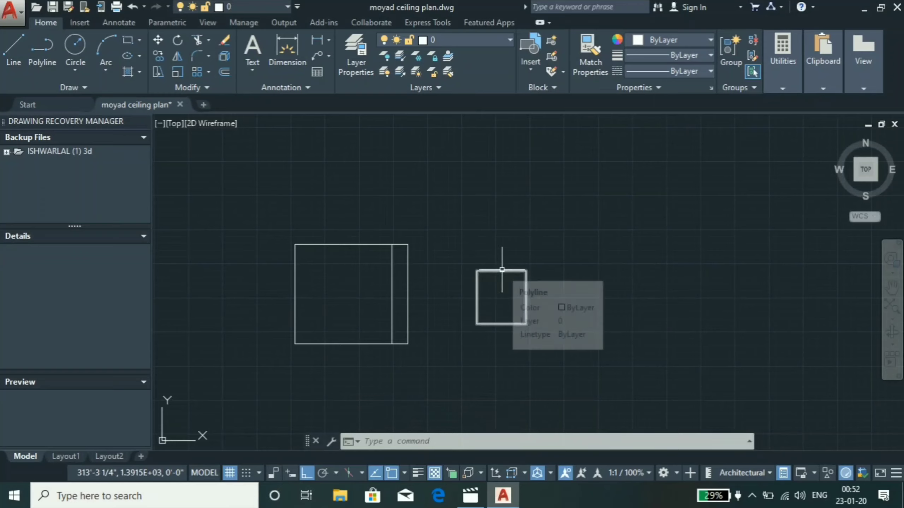
Move the 6' by 6.5' rectangle up against the room outline's top edge
left_click(502, 270)
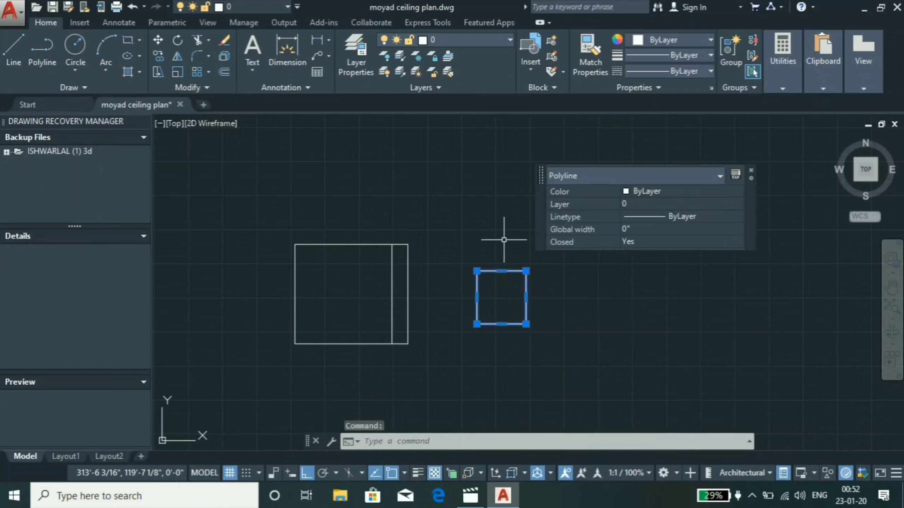
type("move")
key("Return")
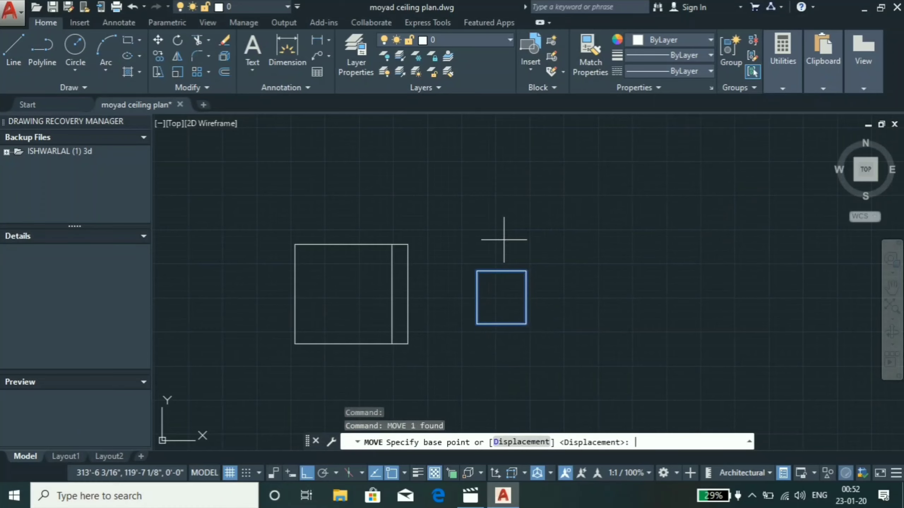
left_click(502, 297)
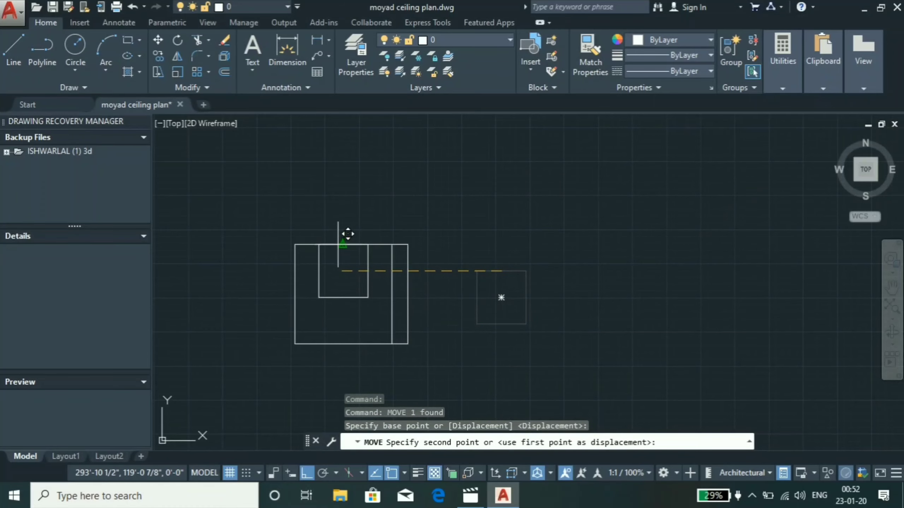
left_click(343, 245)
scroll(346, 298, "up", 4)
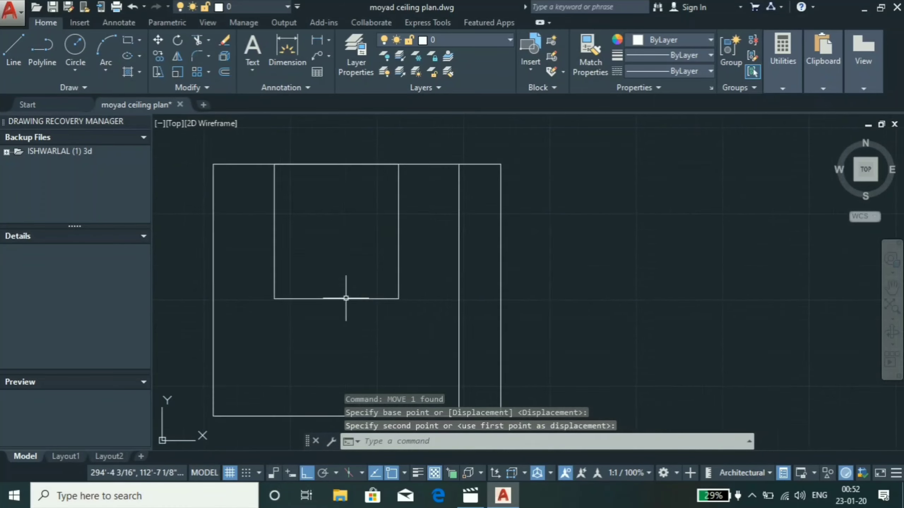
scroll(441, 203, "down", 4)
scroll(377, 262, "up", 4)
scroll(373, 267, "down", 3)
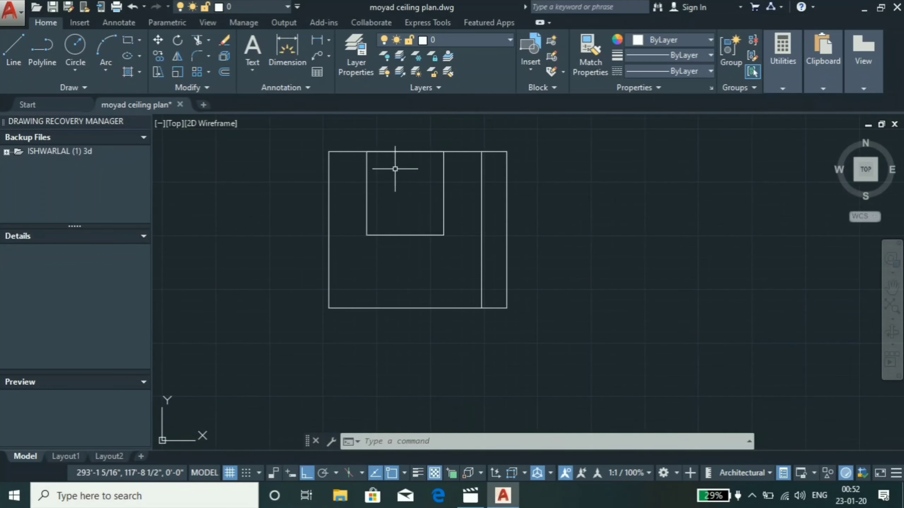
Draw both corner-to-corner diagonals across the small rectangle
type("l")
key("Return")
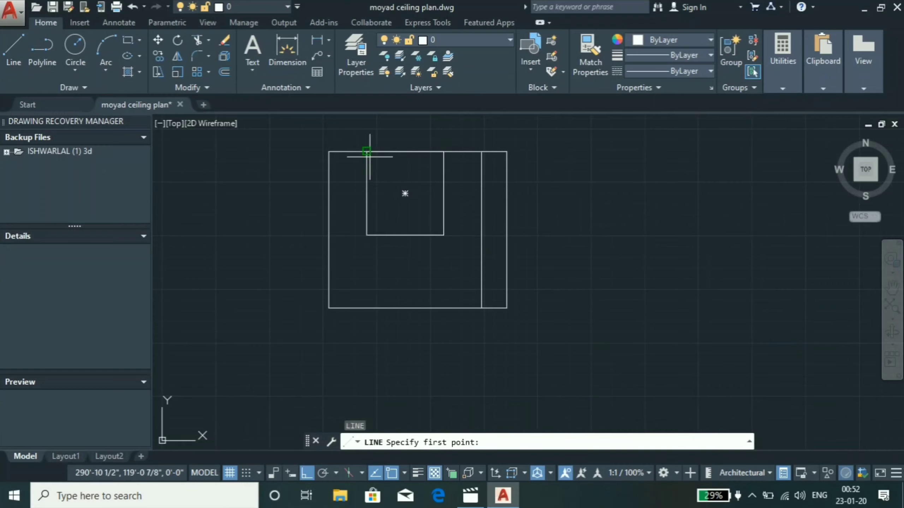
left_click(367, 152)
left_click(443, 235)
key("Return")
key("Return")
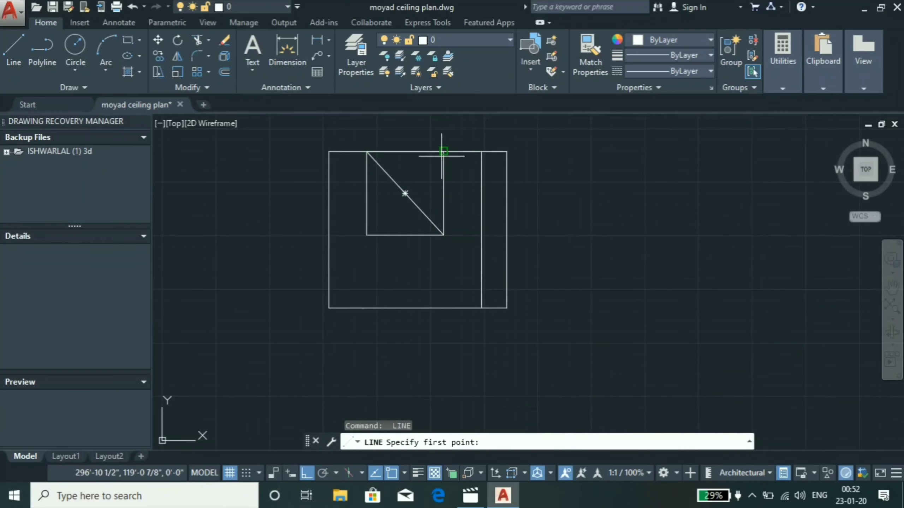
left_click(444, 152)
left_click(366, 236)
key("Return")
scroll(404, 200, "up", 5)
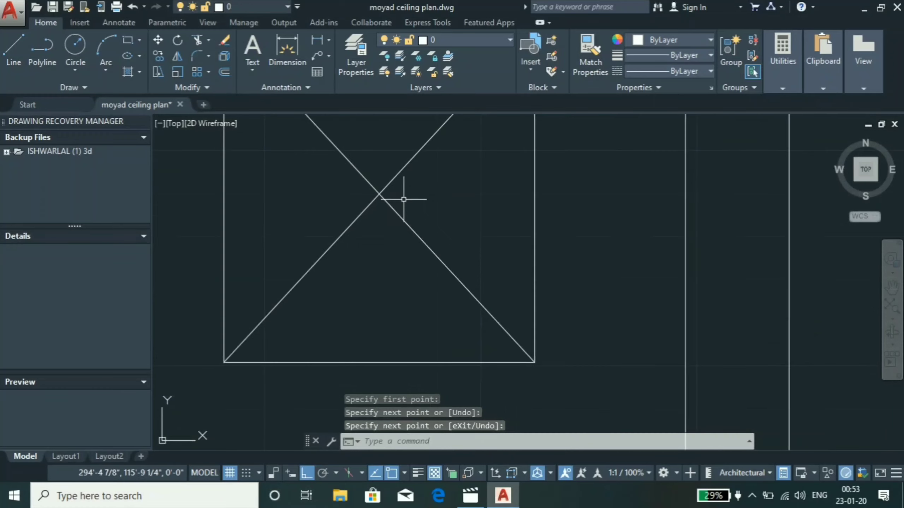
scroll(374, 244, "down", 2)
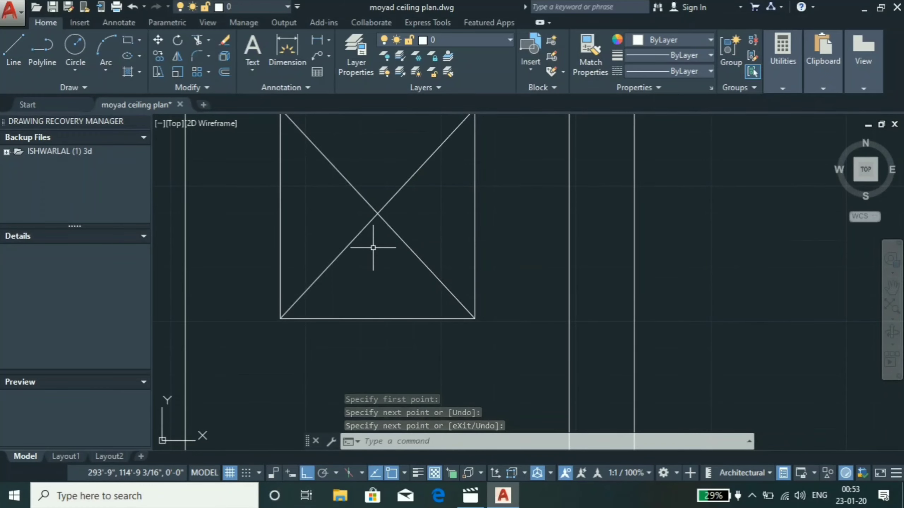
Draw a 1.5' radius circle centred on the diagonals' intersection
type("c")
key("Return")
left_click(377, 213)
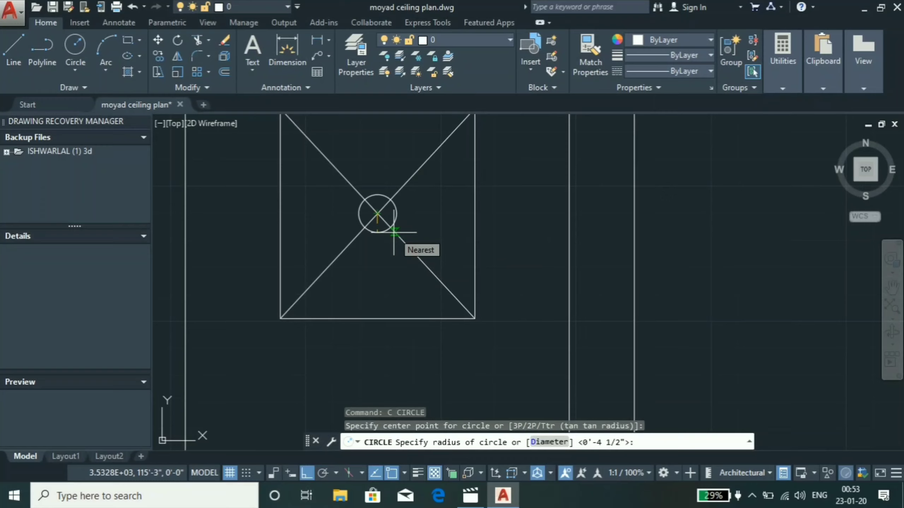
type("1")
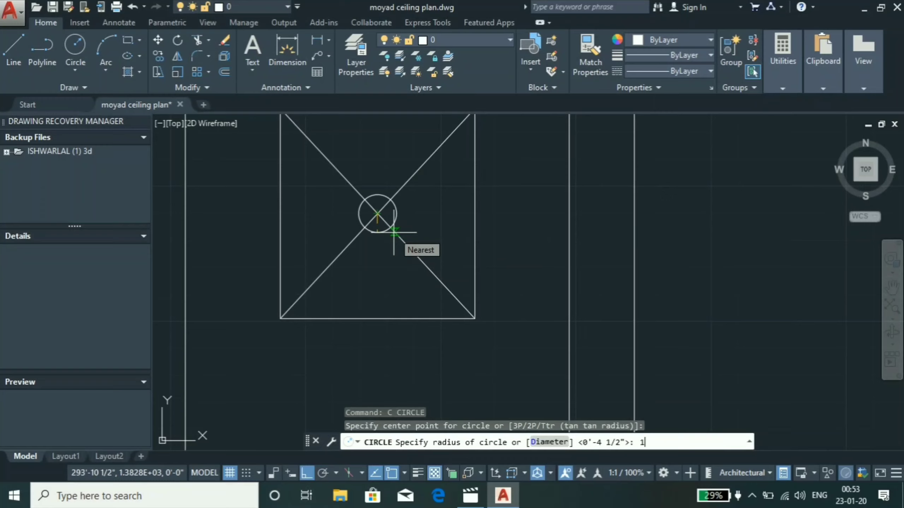
type(".5'")
key("Return")
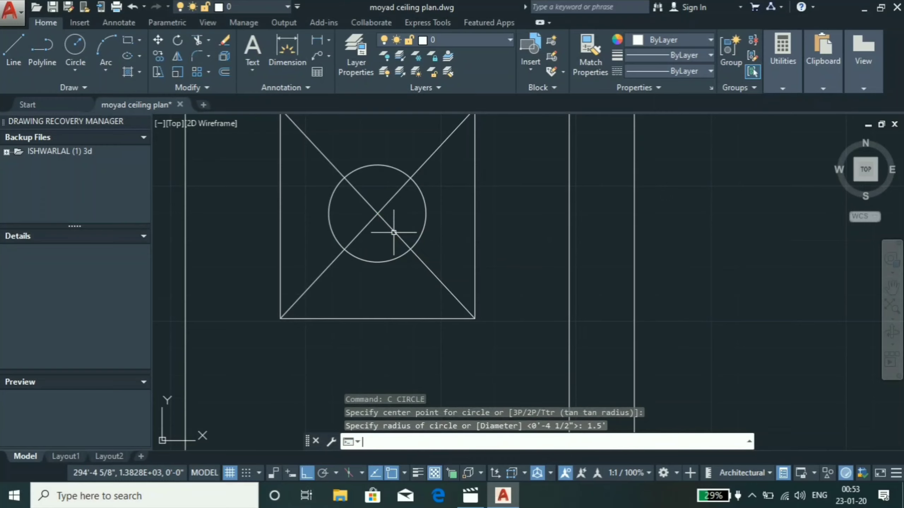
scroll(384, 206, "down", 2)
scroll(383, 199, "up", 2)
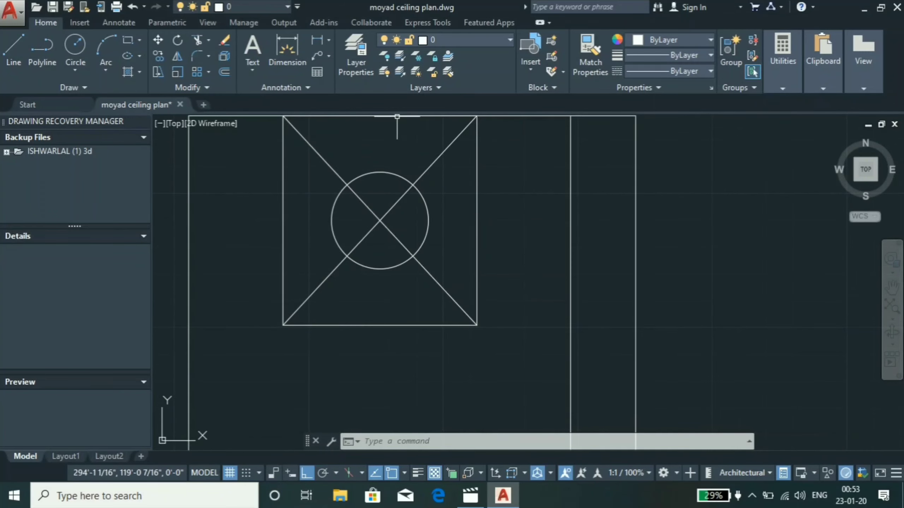
type("tr")
key("Return")
Trim all four diagonal ends back to inside the circle
left_click(422, 198)
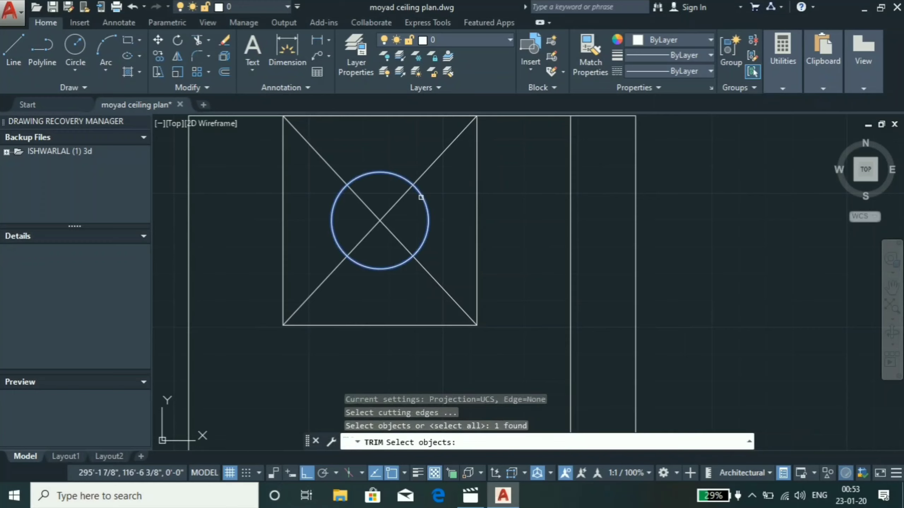
key("Return")
left_click(448, 157)
left_click(338, 139)
left_click(322, 159)
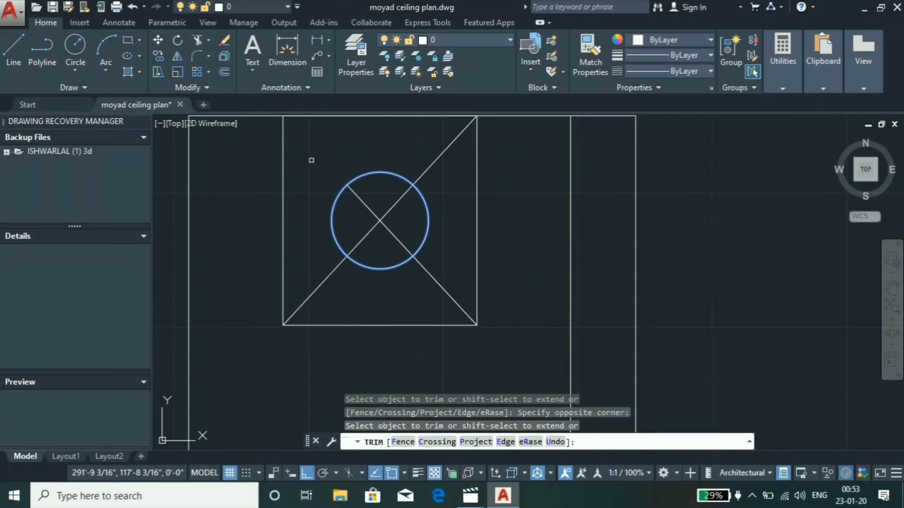
left_click(460, 156)
left_click(445, 279)
left_click(434, 295)
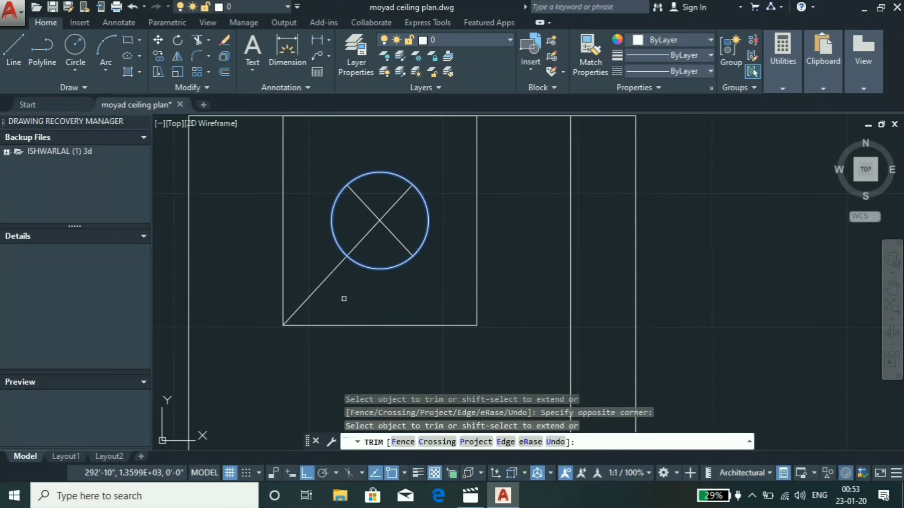
left_click(321, 285)
left_click(297, 292)
left_click(363, 289)
key("Return")
scroll(378, 284, "down", 2)
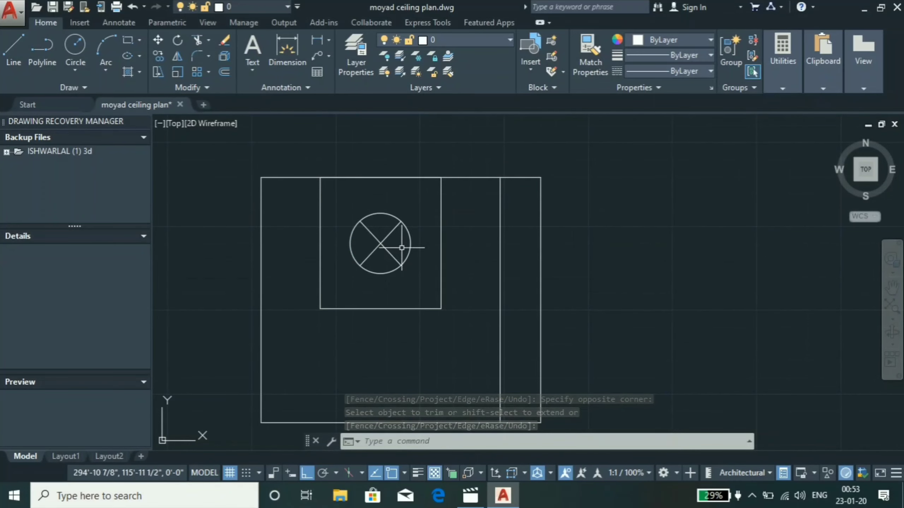
Draw a horizontal centreline through the circle centre, stretched past both room edges
type("l")
key("Return")
left_click(380, 243)
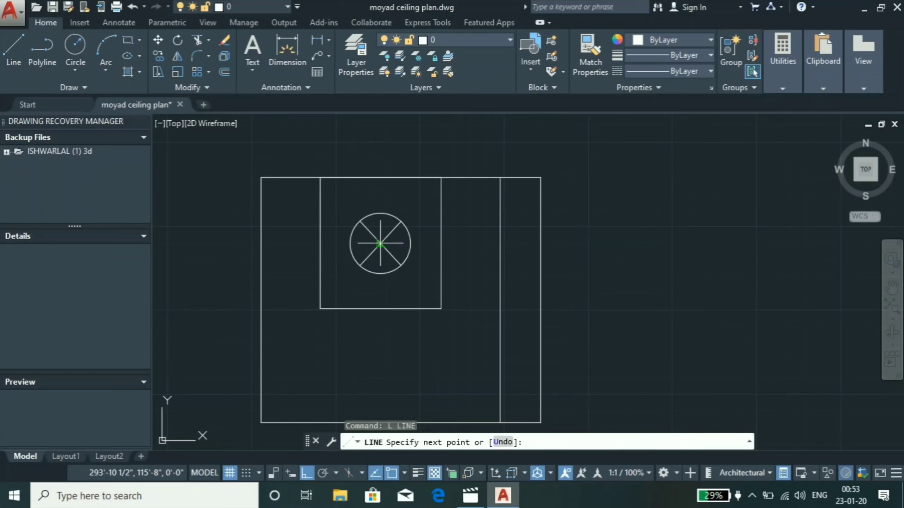
left_click(607, 238)
key("Return")
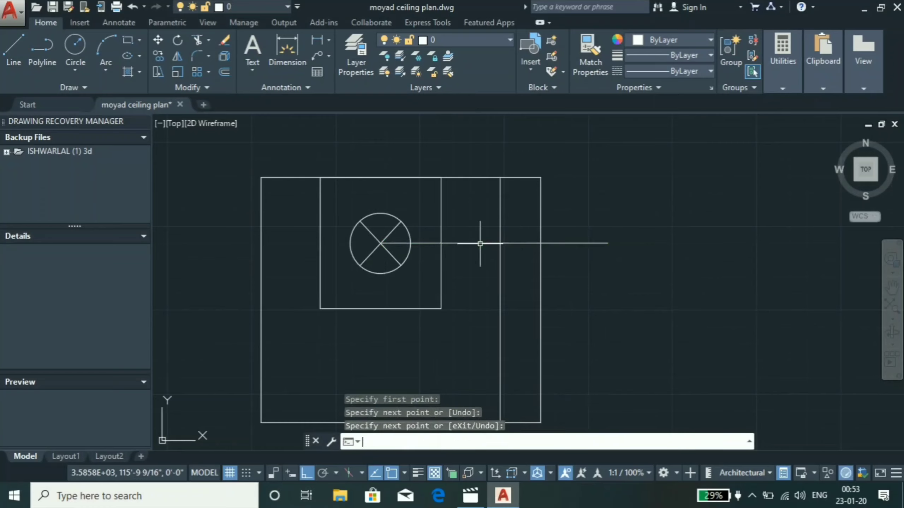
left_click(431, 244)
left_click(380, 243)
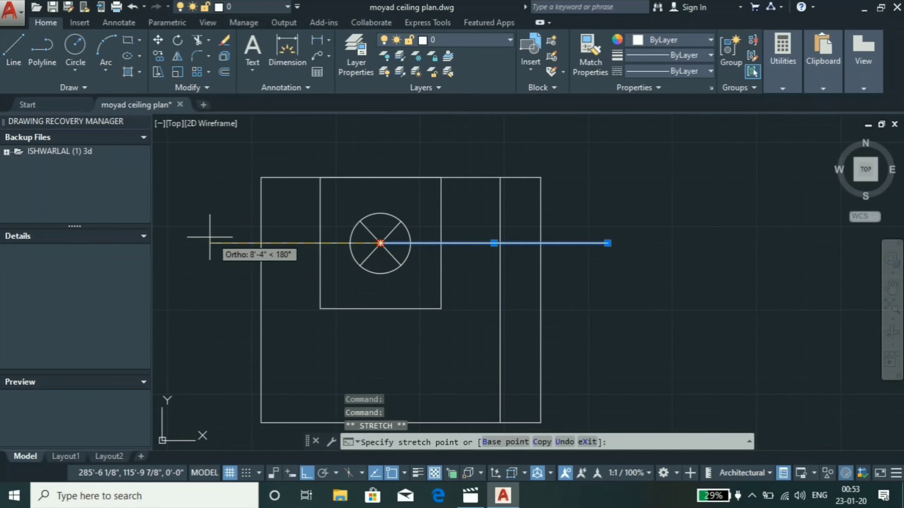
key("Return")
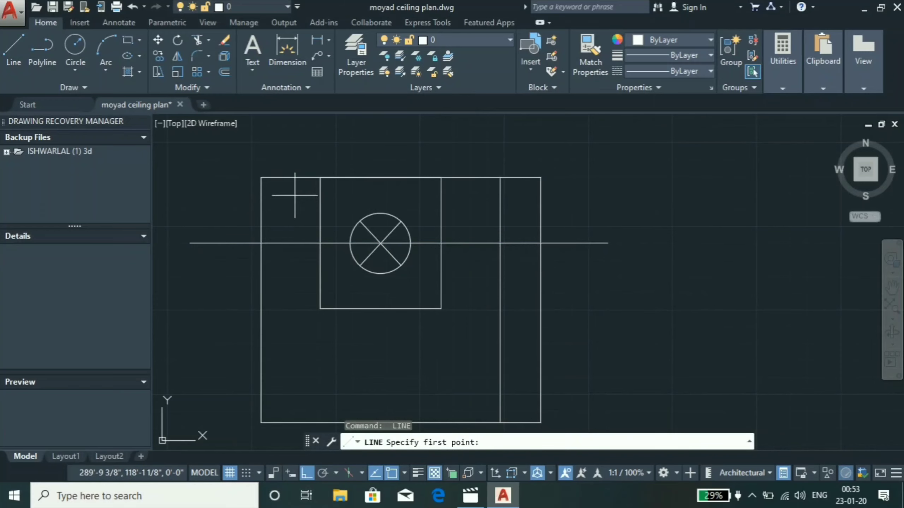
Dimension the 2'-11" left step from the room's top-left corner
left_click(313, 51)
left_click(320, 177)
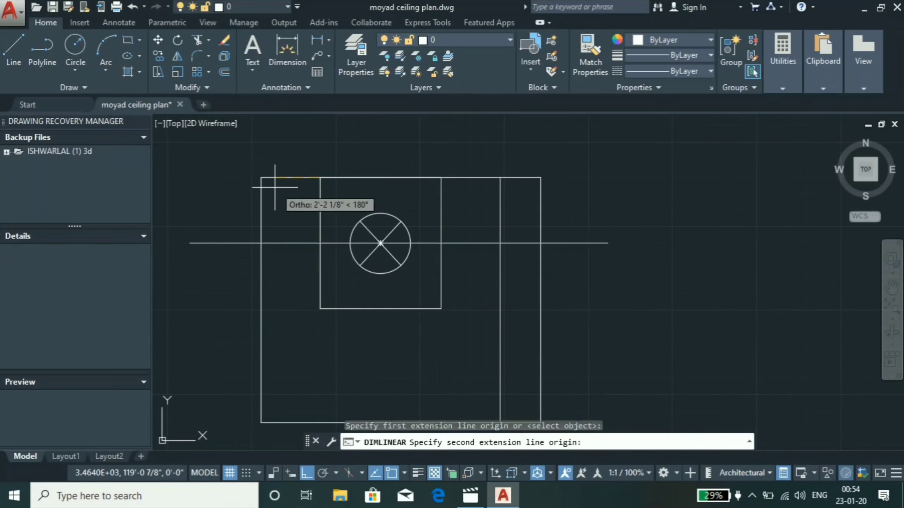
left_click(261, 177)
scroll(275, 169, "up", 4)
left_click(288, 158)
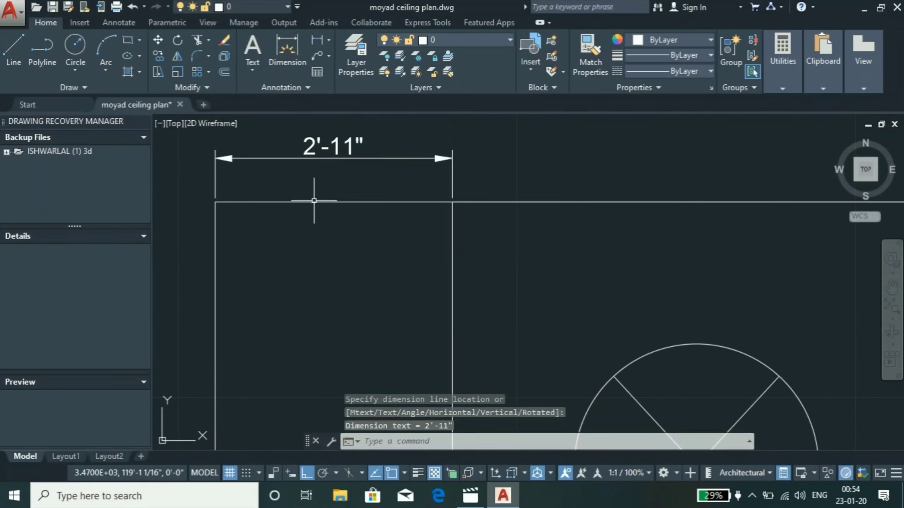
scroll(314, 200, "down", 4)
Draw a 3'-3" vertical line 1'5.5" left of the step, from centreline to top edge
type("1")
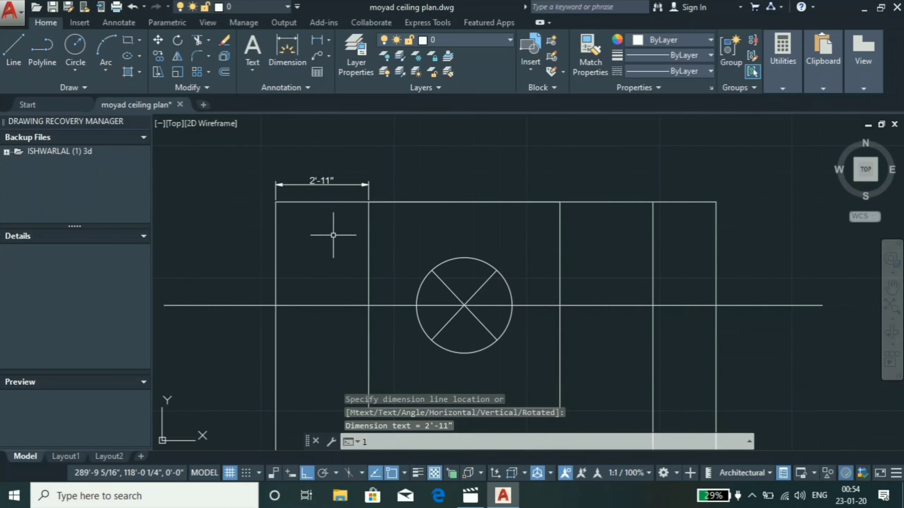
key("Return")
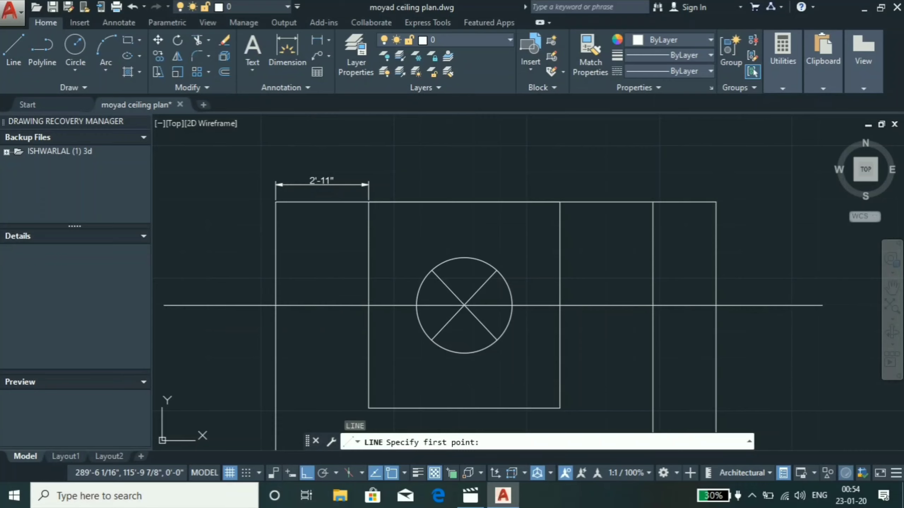
key("Escape")
scroll(322, 213, "up", 2)
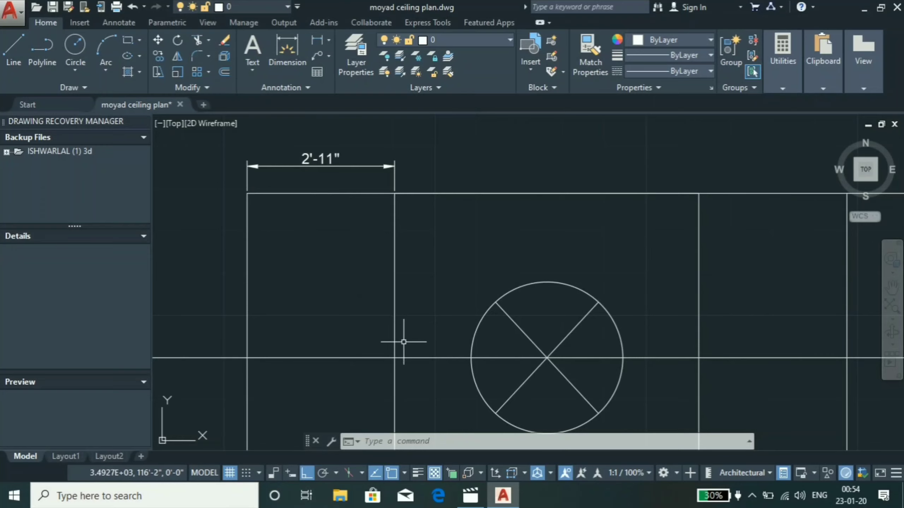
type("l")
key("Return")
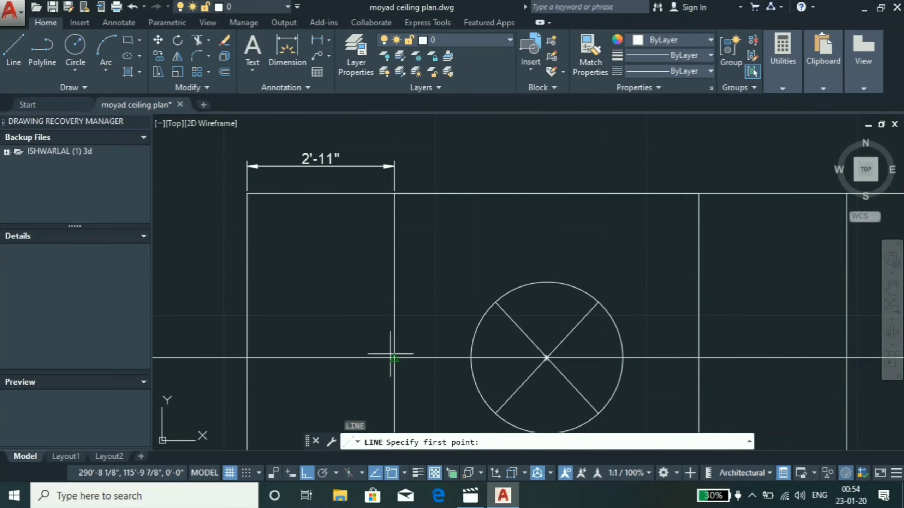
left_click(395, 358)
type("1'5.5\"")
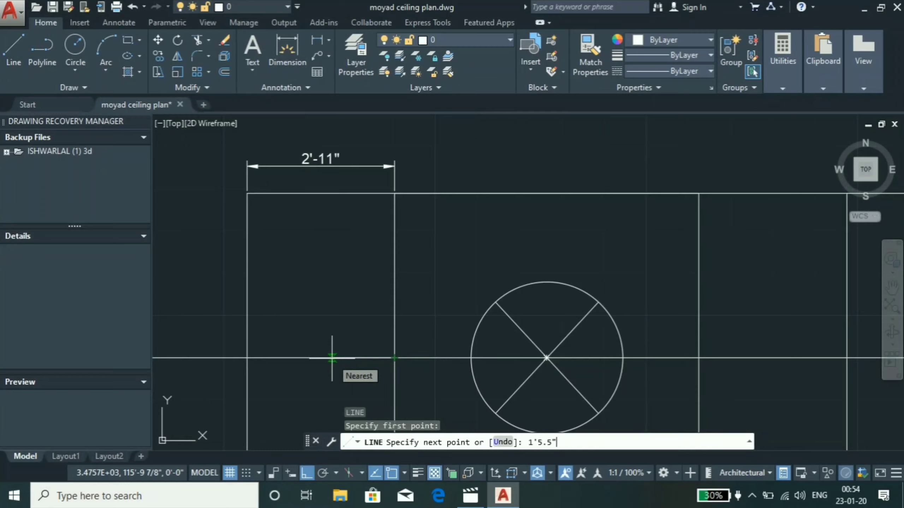
key("Return")
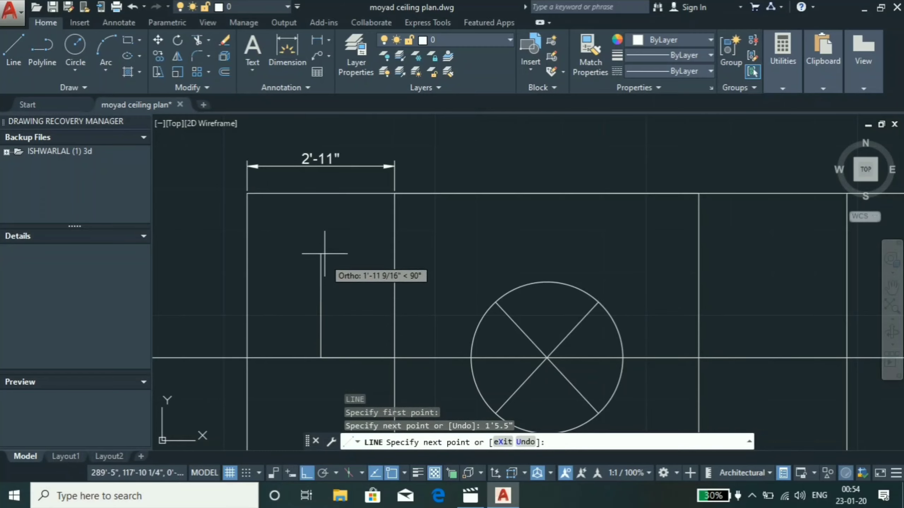
left_click(321, 194)
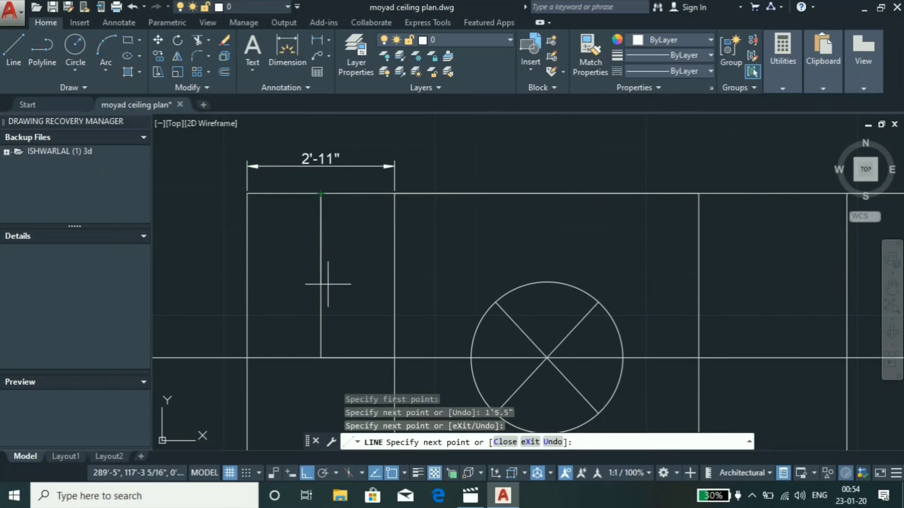
key("Escape")
left_click_drag(347, 258, 295, 287)
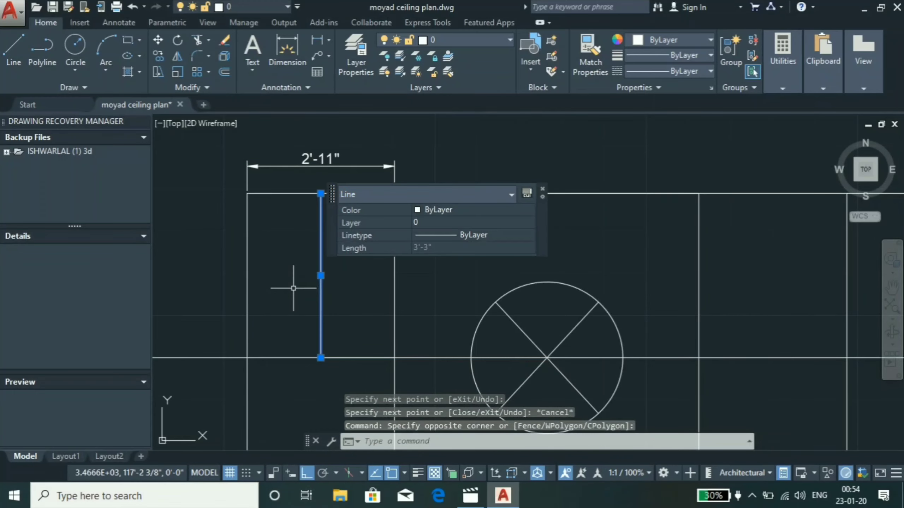
Copy the 3'-3" vertical step line to the matching step right of the small rectangle
type("COPY")
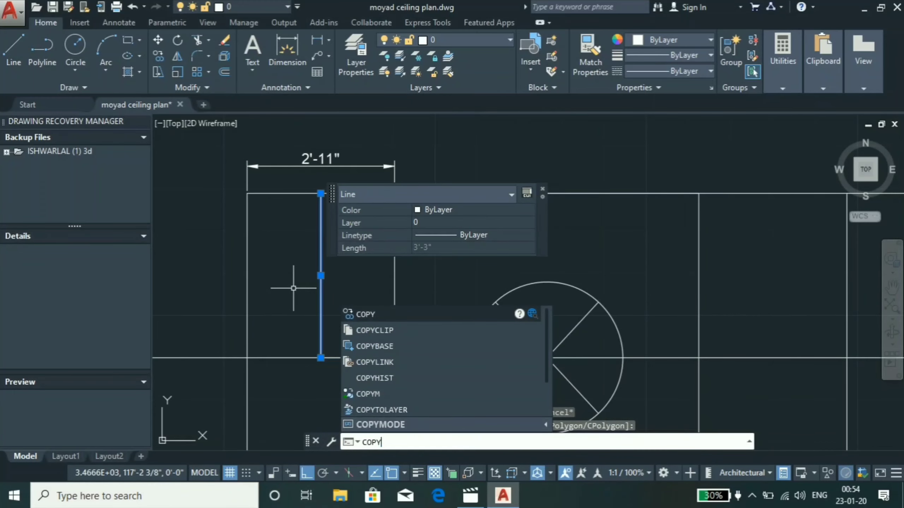
key("Return")
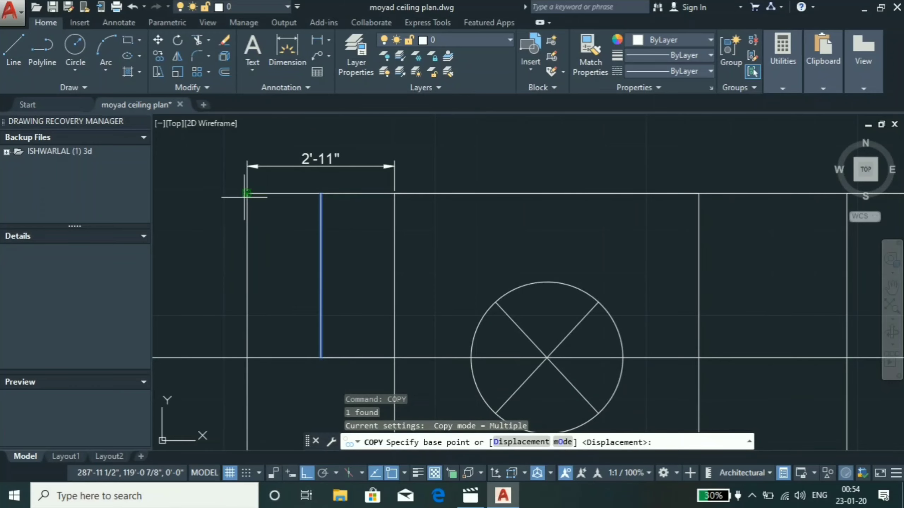
scroll(246, 194, "up", 5)
left_click(241, 162)
scroll(200, 169, "down", 2)
scroll(282, 178, "down", 3)
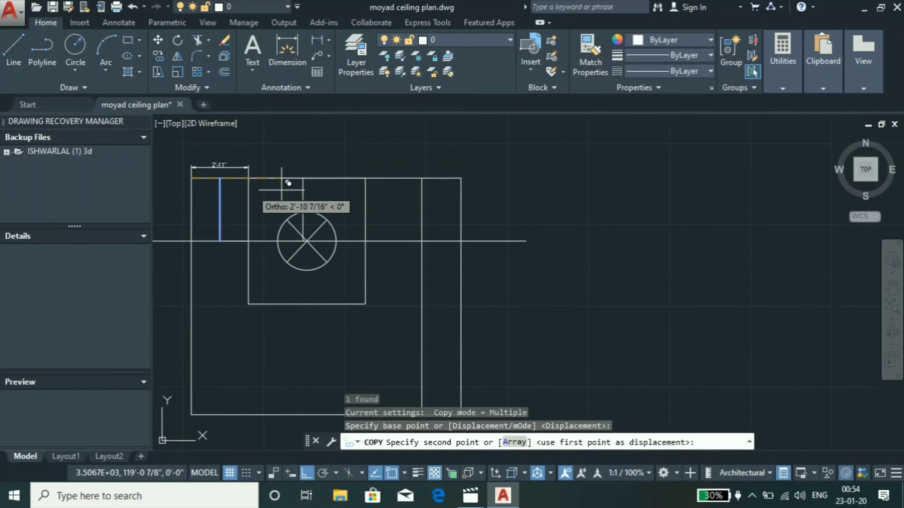
scroll(353, 177, "up", 3)
scroll(406, 144, "up", 2)
left_click(422, 230)
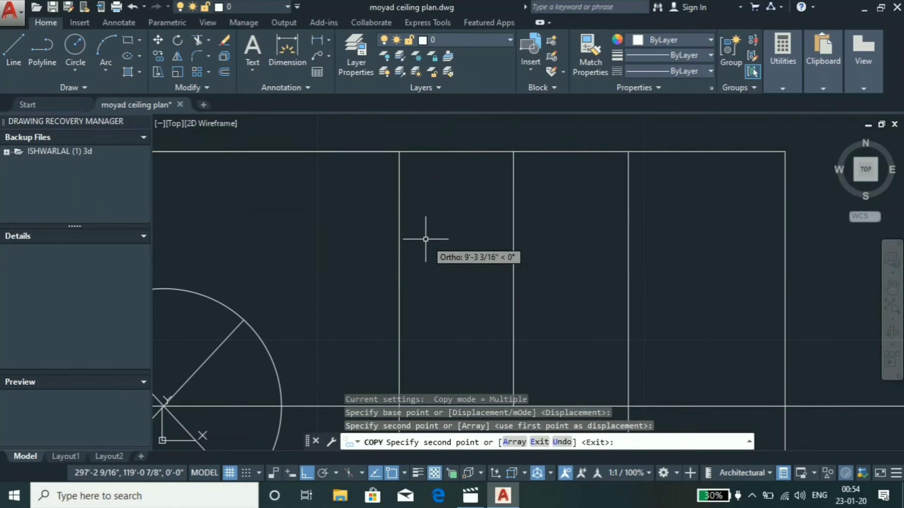
key("Escape")
scroll(418, 238, "down", 3)
scroll(492, 284, "down", 1)
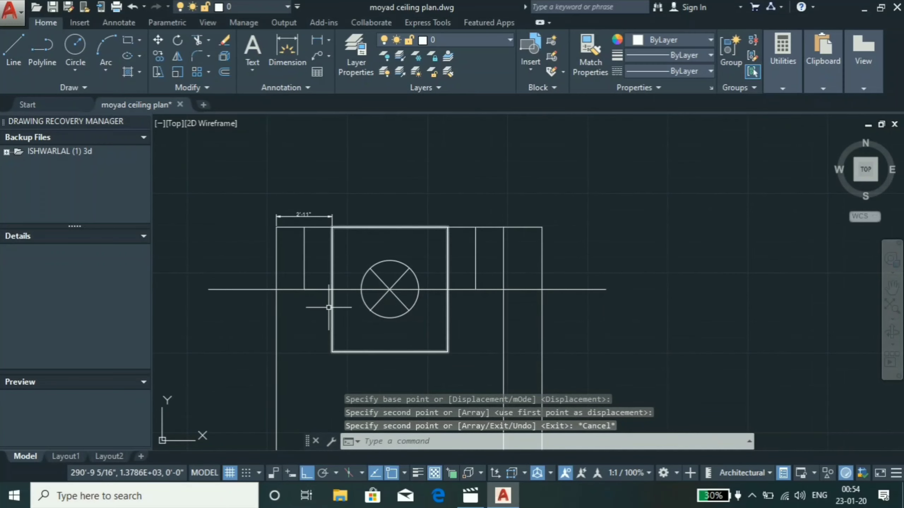
scroll(322, 302, "up", 1)
scroll(313, 303, "up", 2)
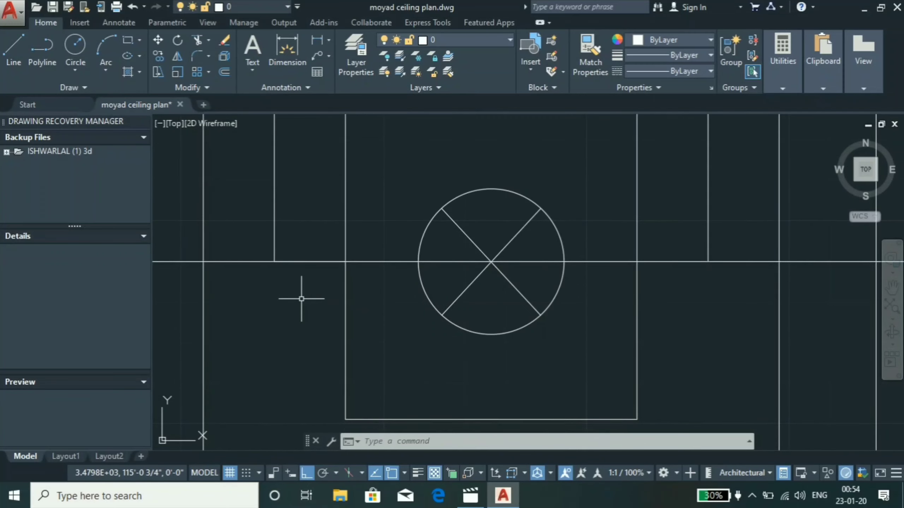
type("c")
key("Return")
Draw a 4.5" radius circle at the step line's foot and copy it to the right step
left_click(274, 261)
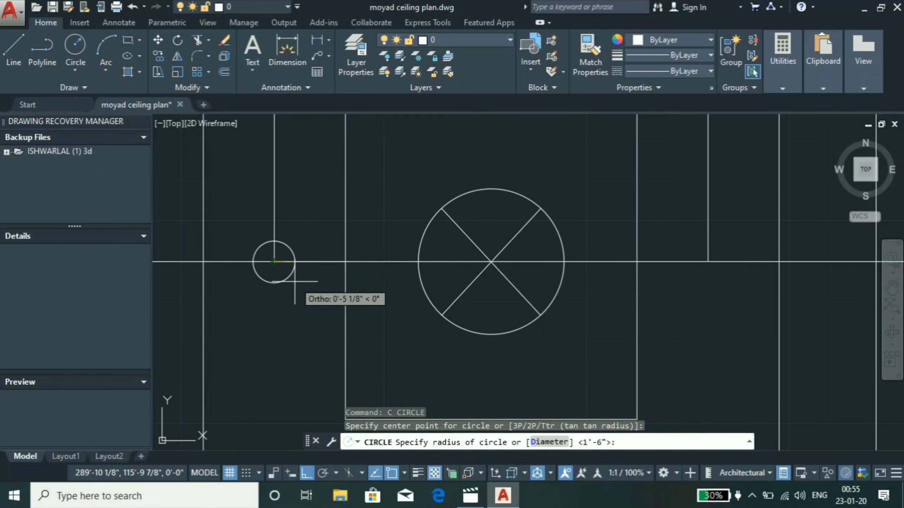
type("4.5\"")
key("Return")
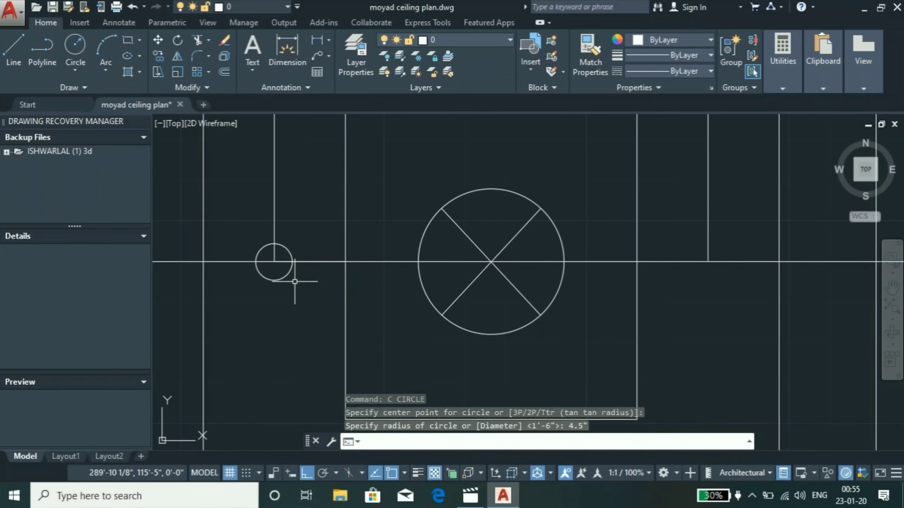
scroll(283, 274, "down", 5)
type("co")
left_click(578, 253)
left_click(742, 252)
key("Escape")
scroll(615, 295, "up", 1)
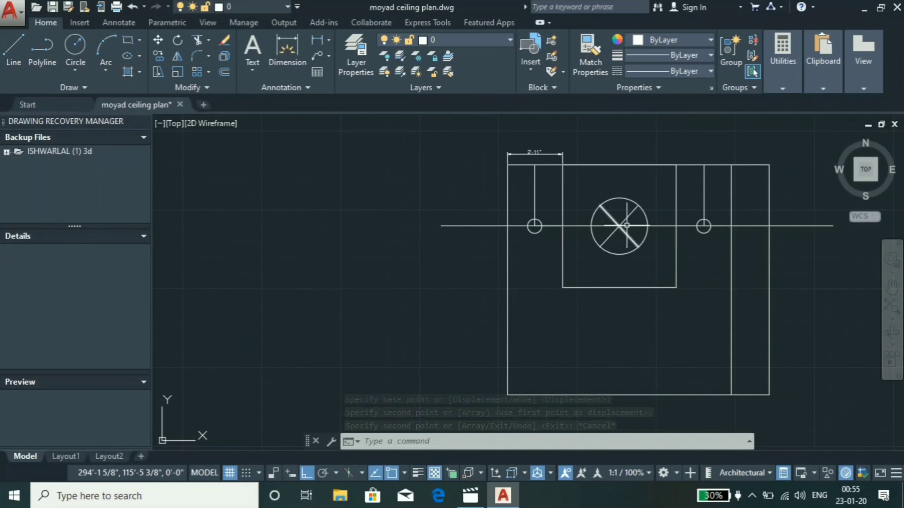
scroll(627, 225, "up", 3)
scroll(630, 206, "up", 1)
scroll(643, 196, "up", 2)
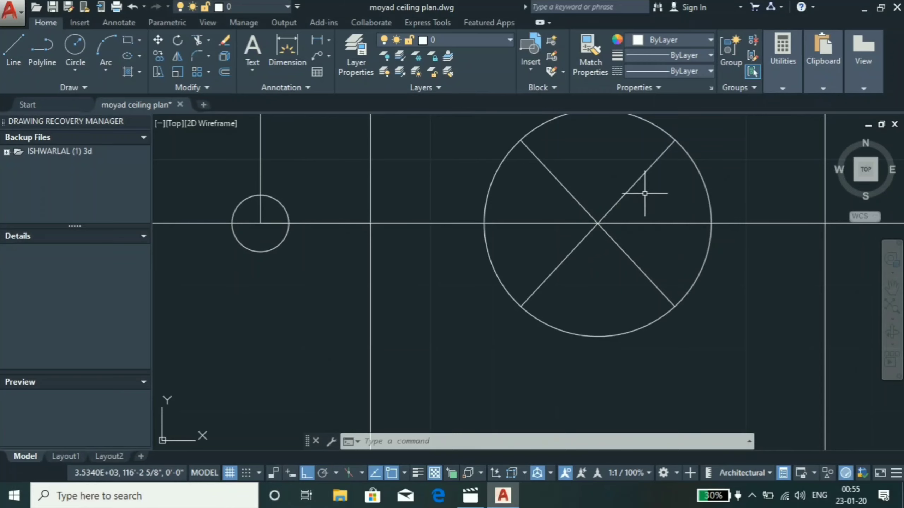
Copy the X-shaped diagonal pair into the lower half of the outline, below the fixture
left_click(652, 181)
left_click(555, 200)
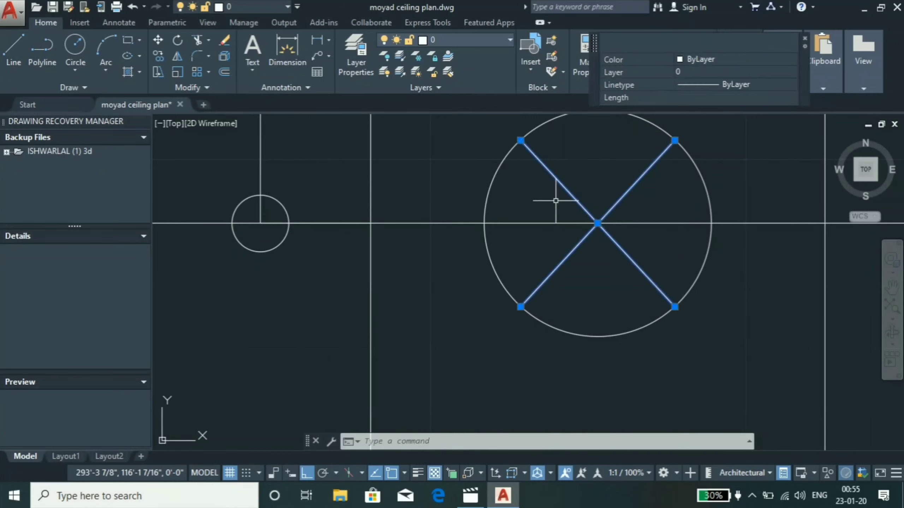
type("COPY")
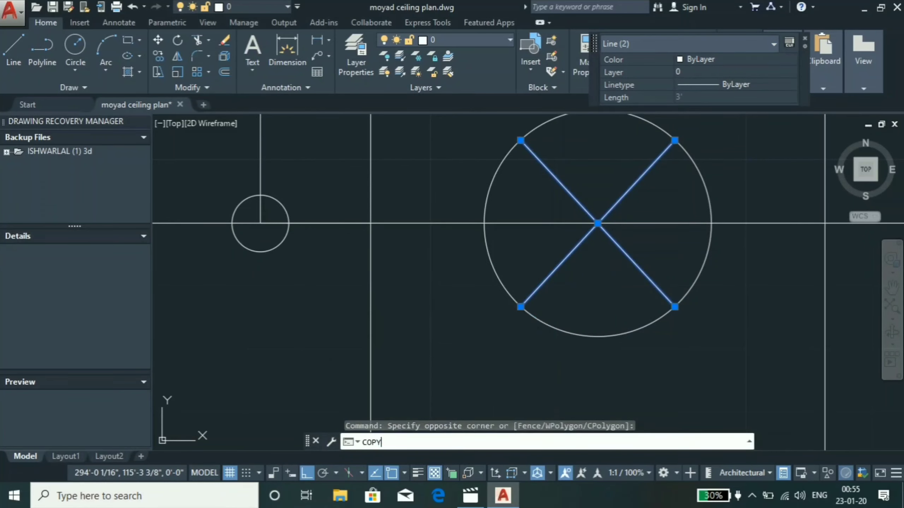
key("Return")
scroll(499, 274, "down", 4)
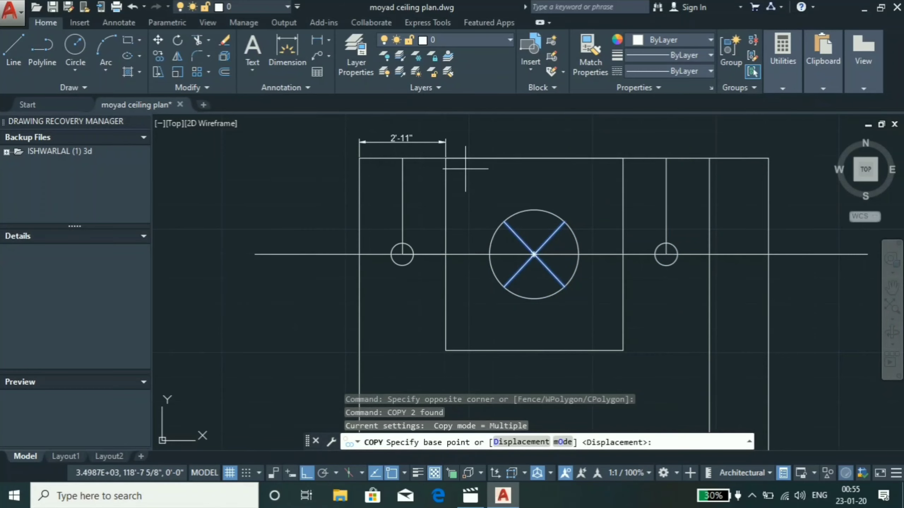
scroll(452, 153, "up", 6)
left_click(426, 177)
scroll(423, 193, "down", 5)
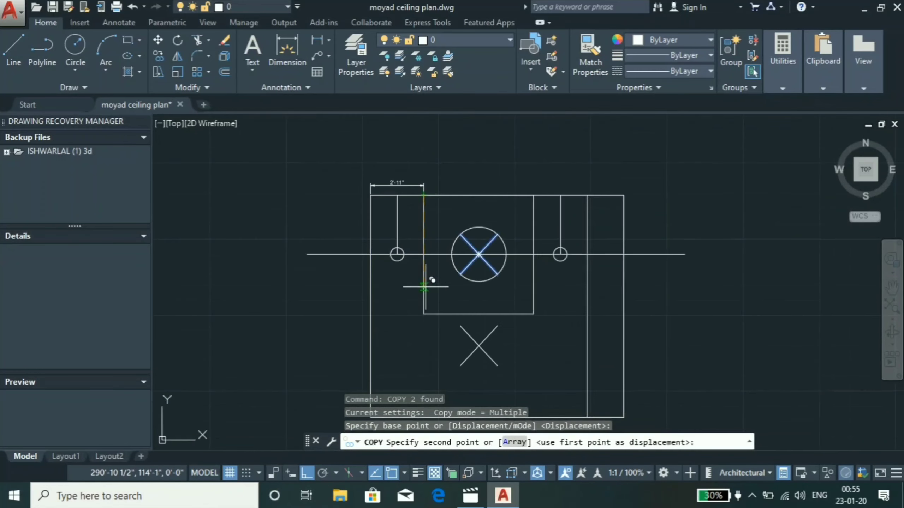
key("Escape")
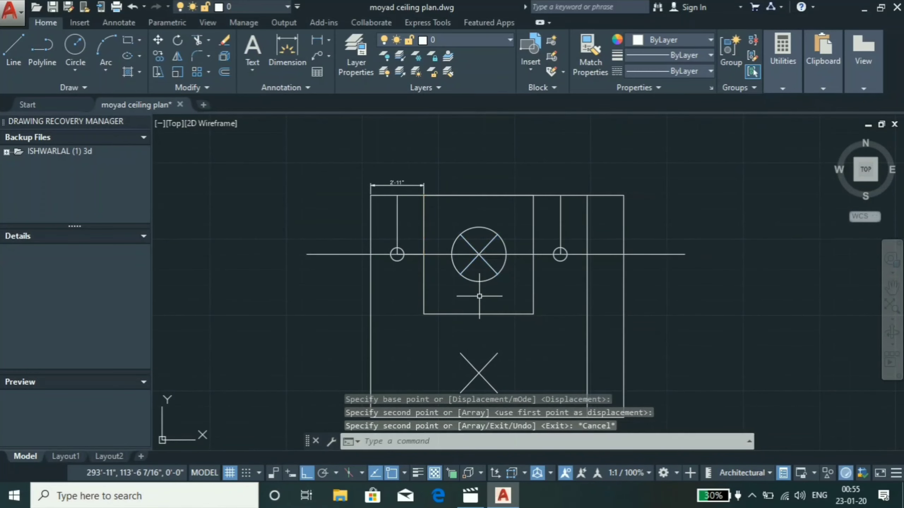
scroll(476, 313, "down", 5)
scroll(479, 318, "up", 6)
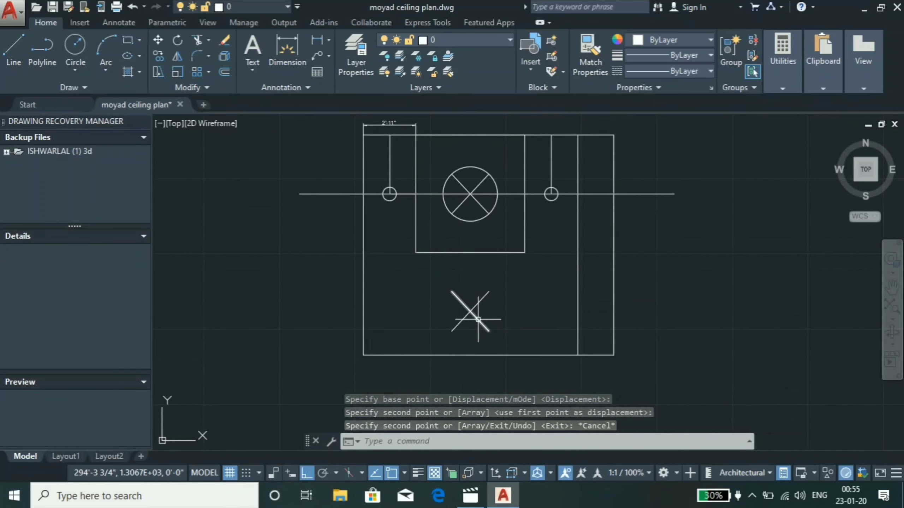
right_click(486, 328)
key("Escape")
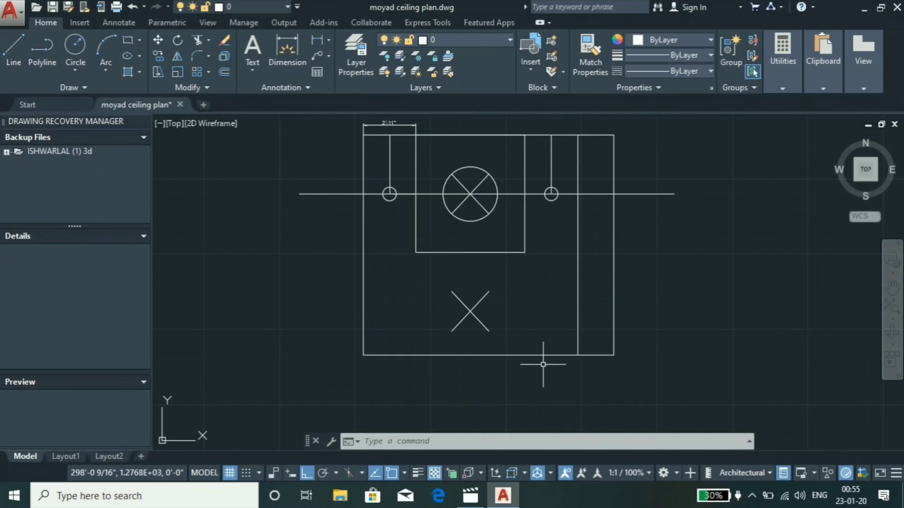
Start a linear dimension from the outline's bottom edge, then cancel it
left_click(316, 35)
left_click(470, 355)
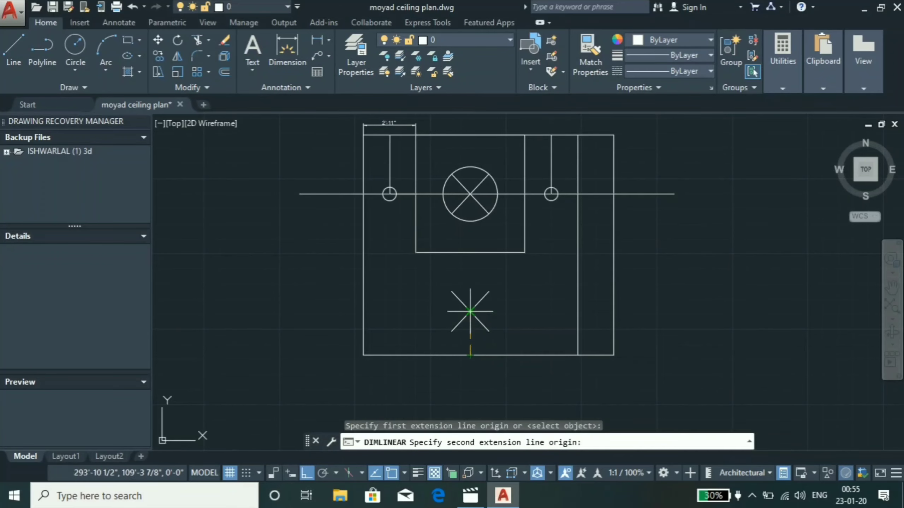
left_click(469, 312)
scroll(441, 313, "up", 2)
scroll(442, 313, "down", 1)
scroll(445, 313, "down", 1)
key("Escape")
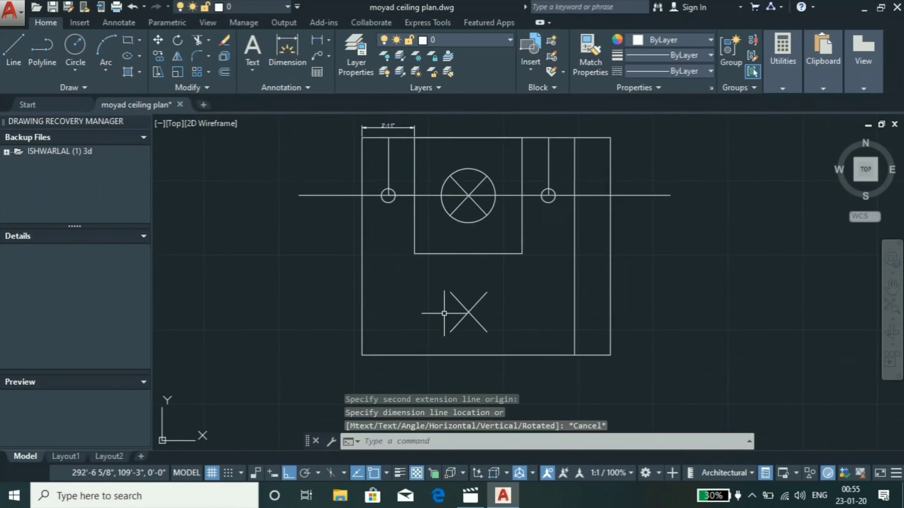
Retry the linear dimension from the light circle's centre, then cancel it
scroll(453, 107, "up", 2)
key("Return")
left_click(478, 255)
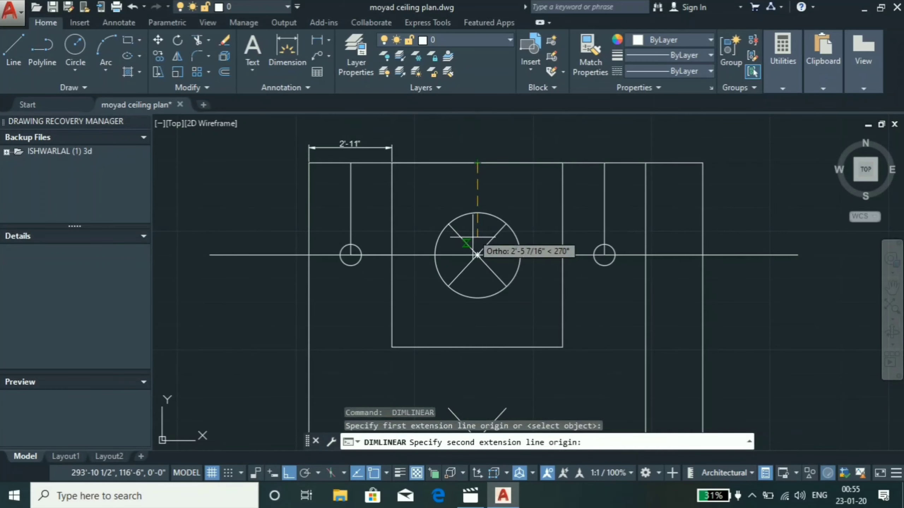
left_click(478, 254)
scroll(473, 250, "up", 2)
scroll(470, 246, "up", 1)
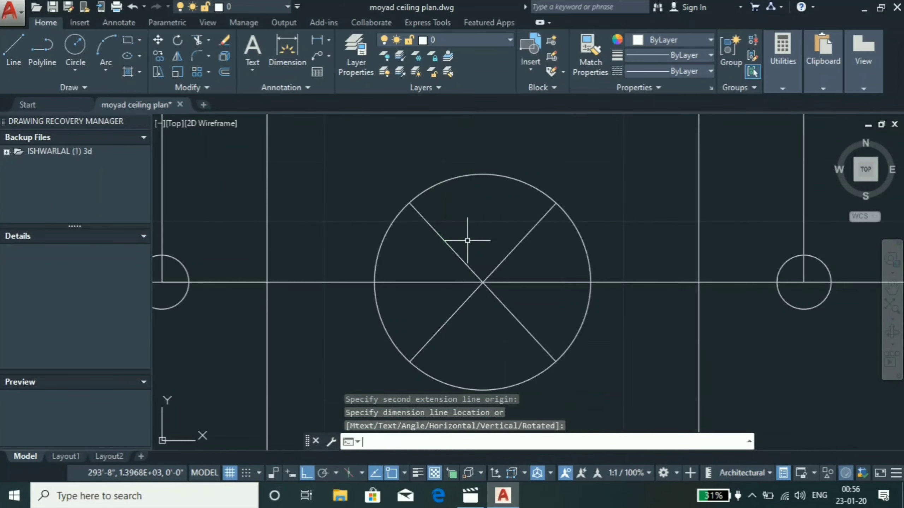
scroll(467, 240, "down", 6)
key("Escape")
scroll(463, 309, "up", 3)
Window-select the lower X's two lines and delete them
left_click(502, 294)
left_click(419, 333)
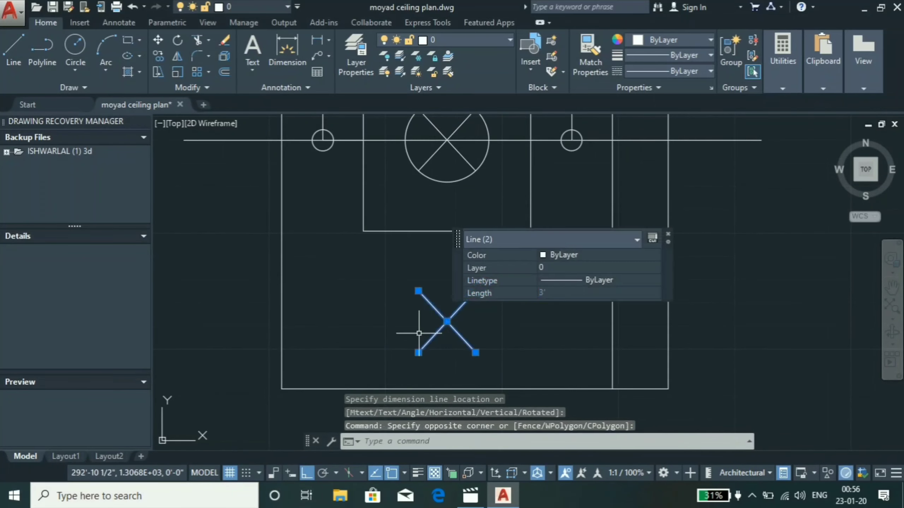
key("Delete")
scroll(415, 310, "down", 2)
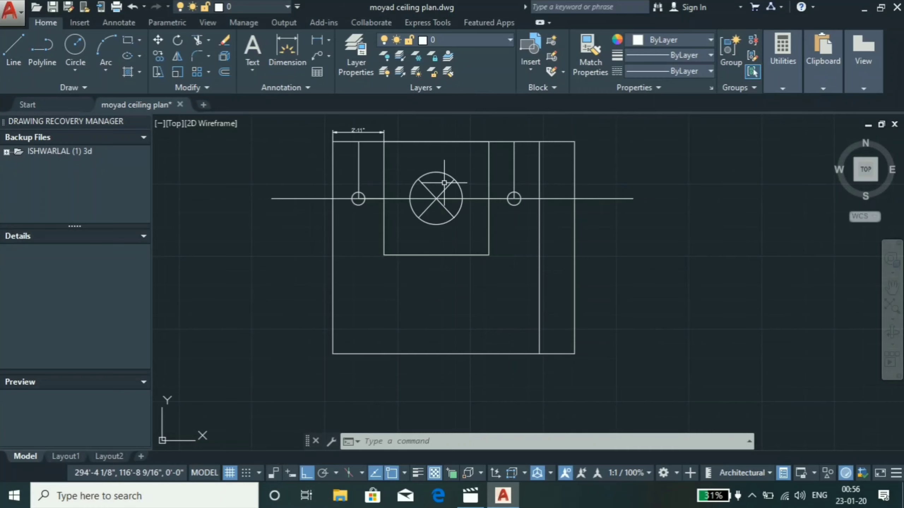
scroll(450, 187, "up", 4)
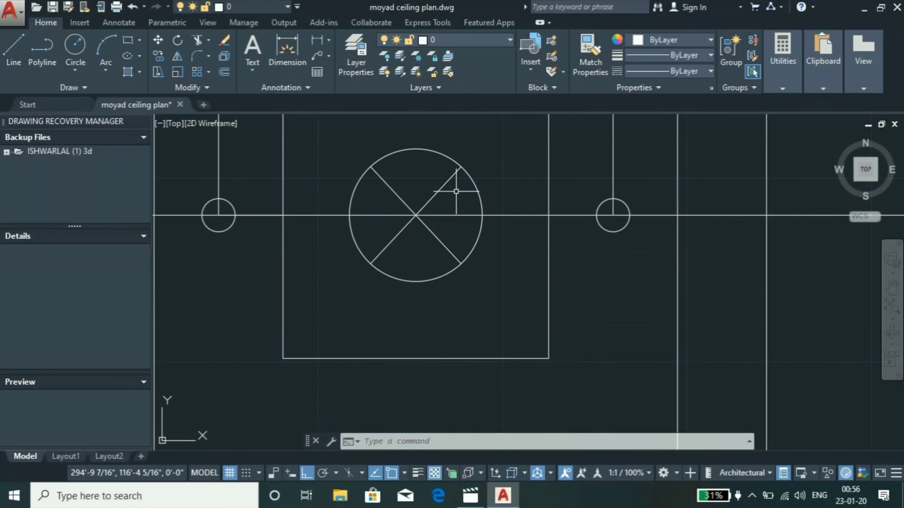
scroll(456, 191, "down", 4)
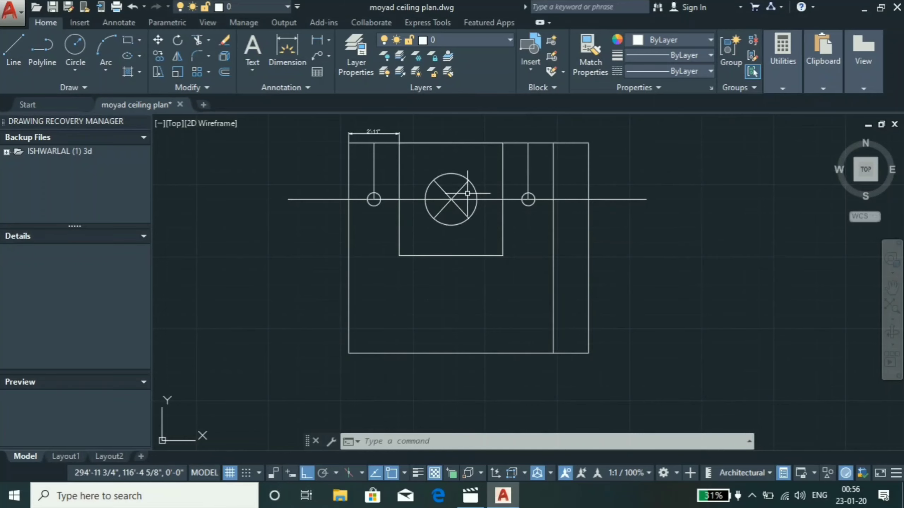
scroll(467, 194, "up", 5)
Mirror the fixture cross and both upper small circles about a horizontal line, keeping originals
scroll(470, 177, "down", 3)
left_click(480, 186)
left_click(473, 151)
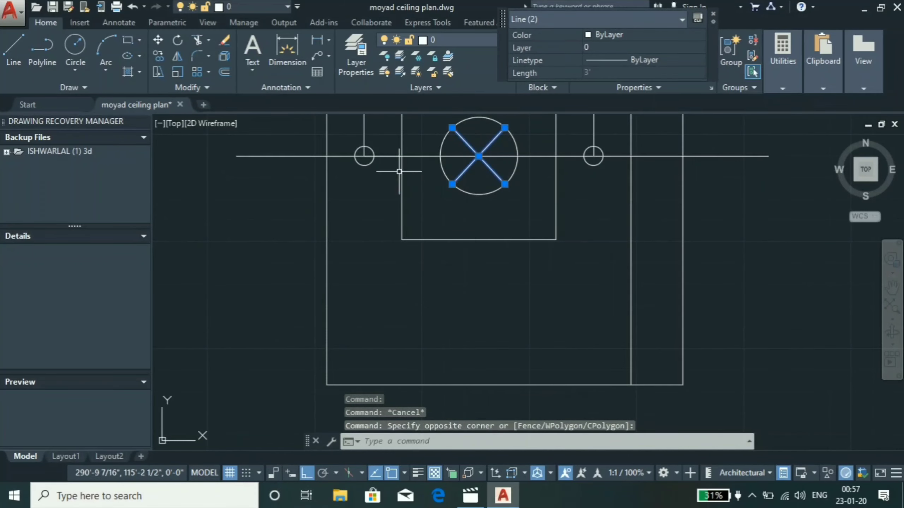
left_click(370, 163)
left_click(599, 161)
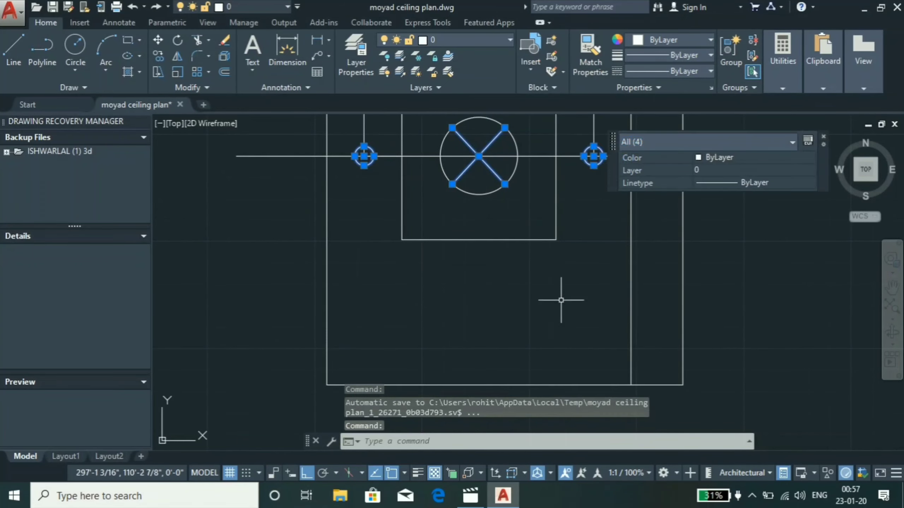
type("mi")
key("Return")
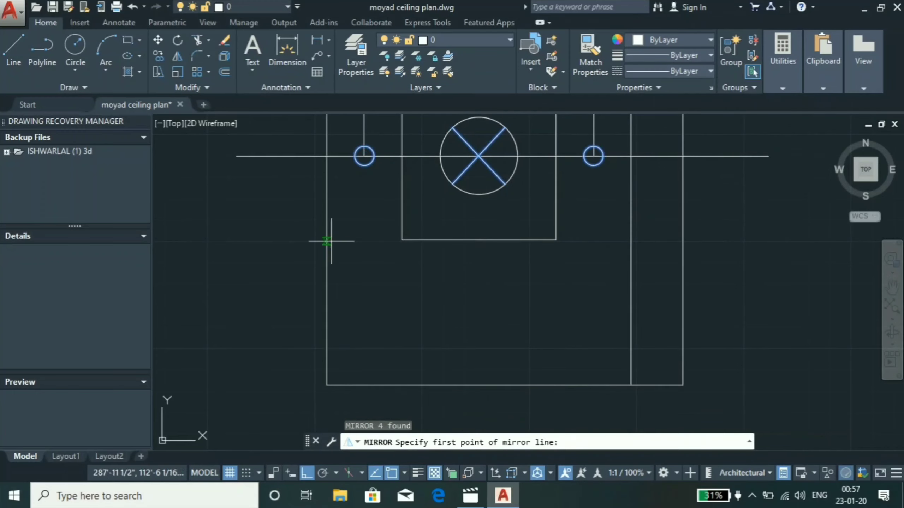
left_click(326, 228)
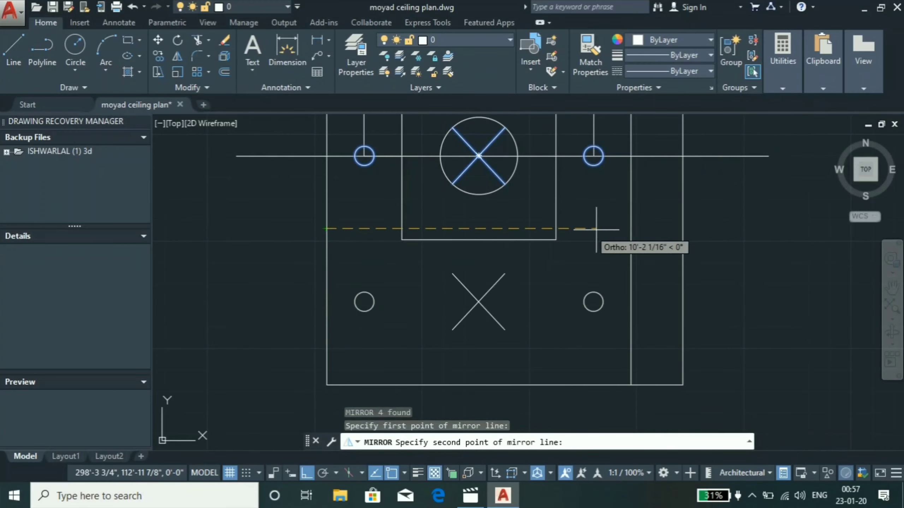
left_click(623, 234)
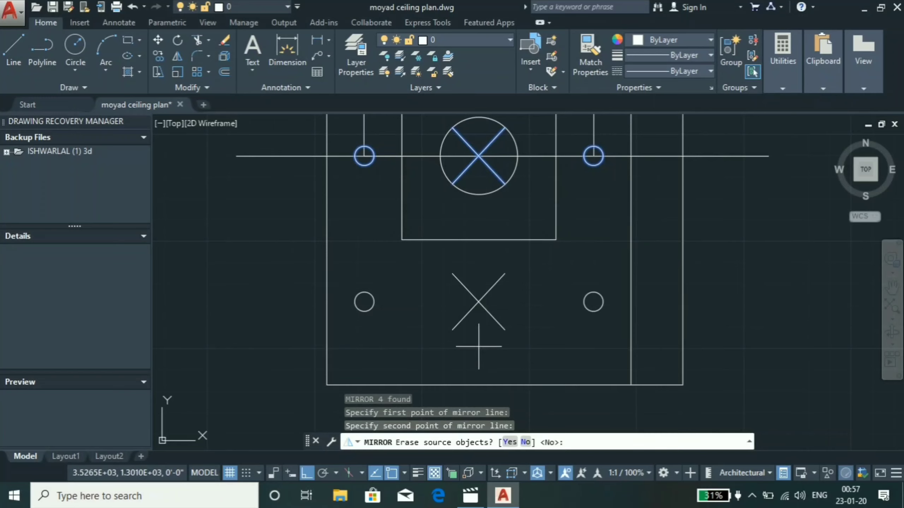
type("n")
key("Return")
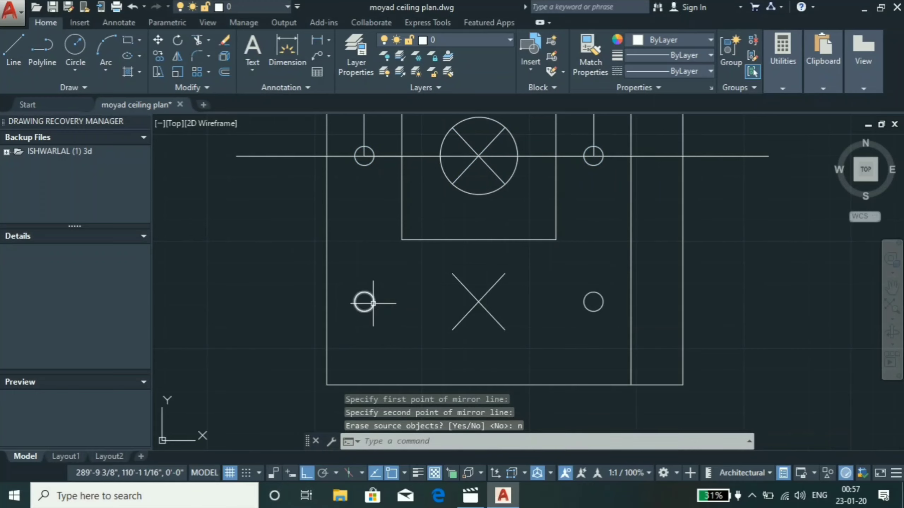
Copy the lower-left small circle to the middle X's centre
left_click(372, 303)
type("COPY")
key("Return")
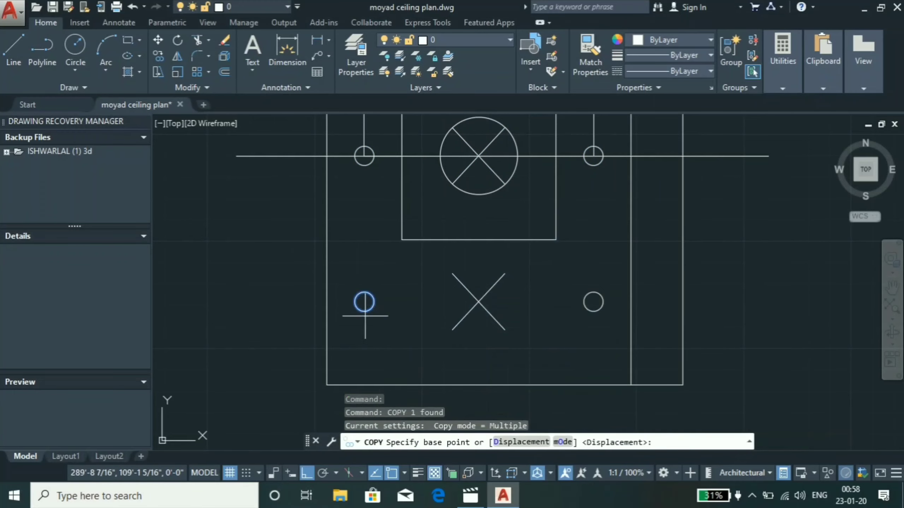
left_click(364, 302)
key("Escape")
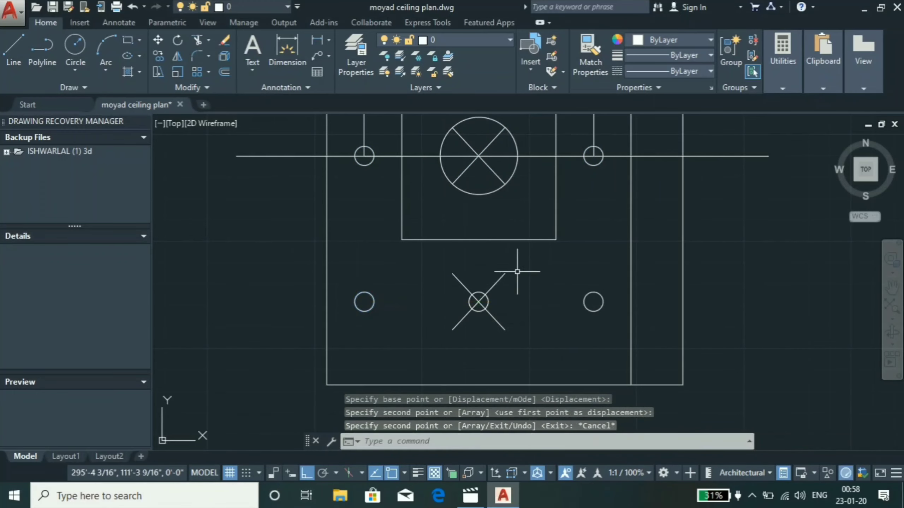
Erase the middle X's lines and select the stem above the upper-left circle
left_click(495, 263)
left_click(433, 276)
key("Delete")
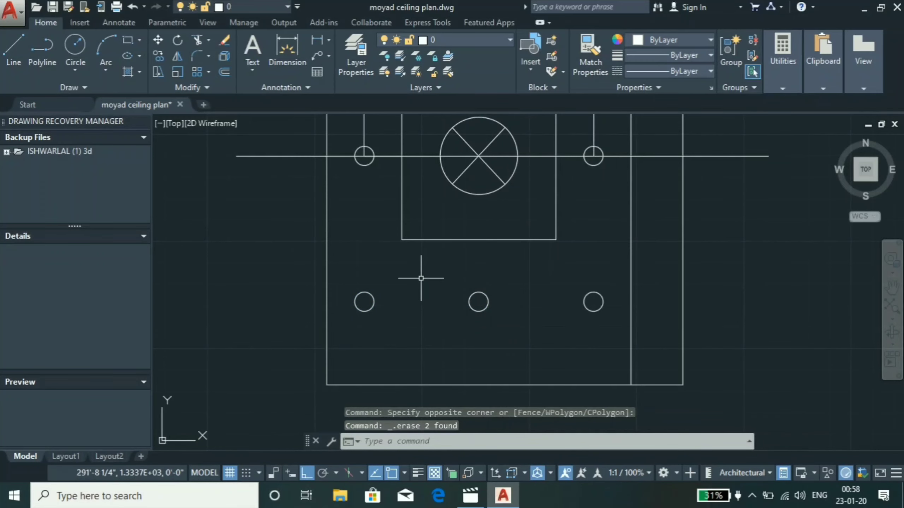
scroll(420, 278, "down", 2)
scroll(383, 152, "up", 4)
left_click(394, 178)
left_click(371, 199)
Delete the horizontal centreline and the vertical stems through the upper circles
left_click(416, 252)
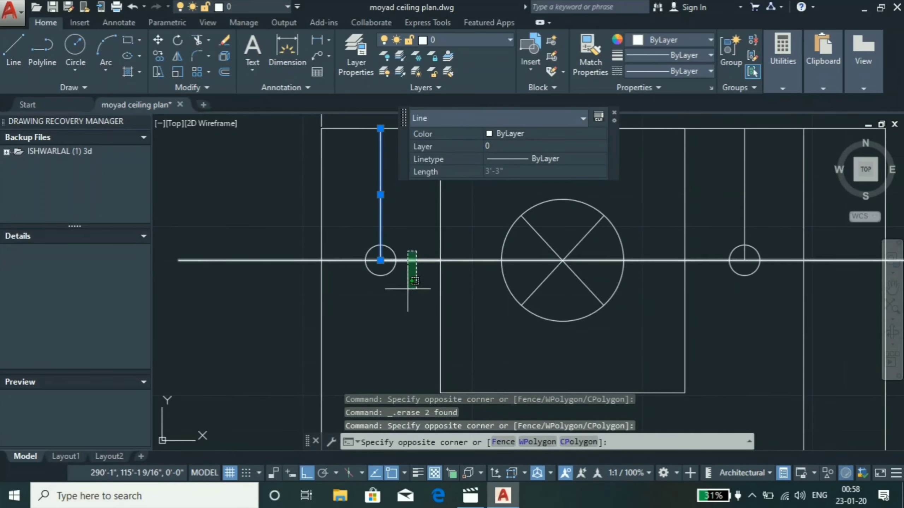
left_click(415, 282)
scroll(392, 279, "down", 2)
scroll(427, 278, "down", 1)
scroll(508, 270, "up", 1)
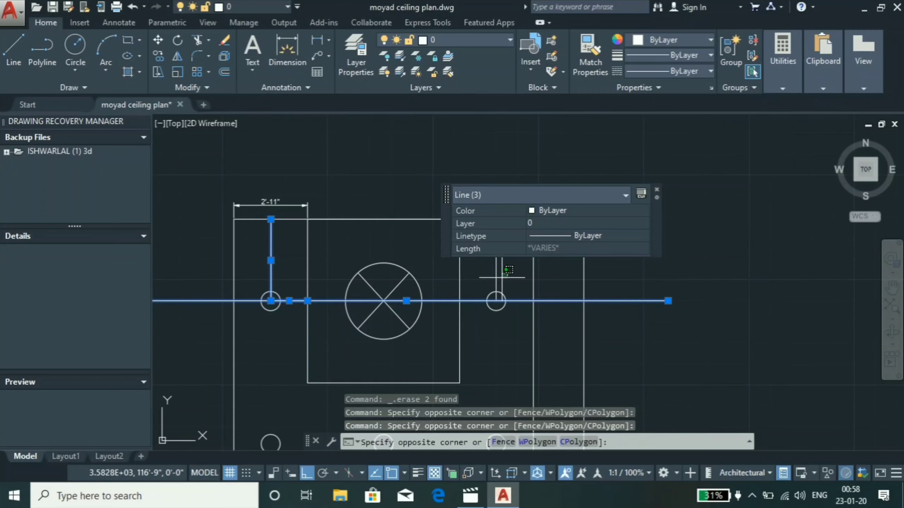
left_click(484, 274)
key("Delete")
scroll(484, 279, "down", 2)
scroll(435, 245, "down", 2)
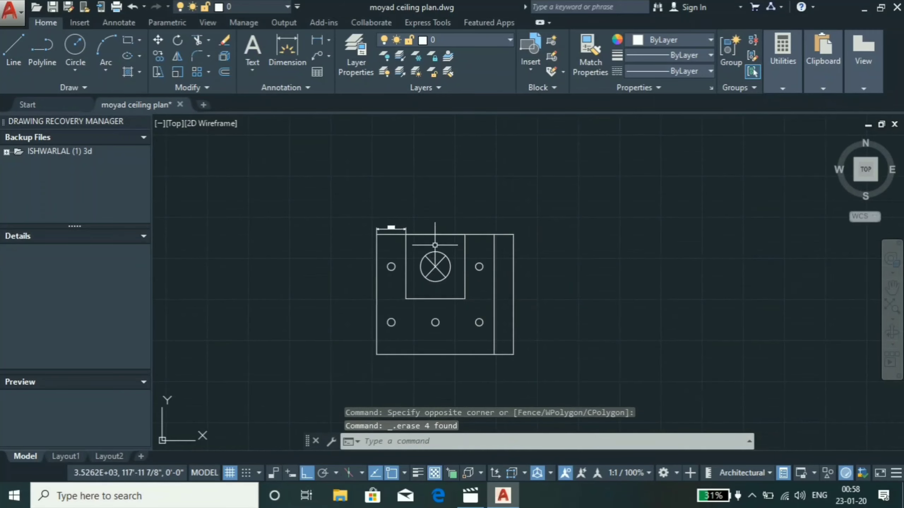
scroll(447, 329, "up", 4)
scroll(457, 328, "down", 2)
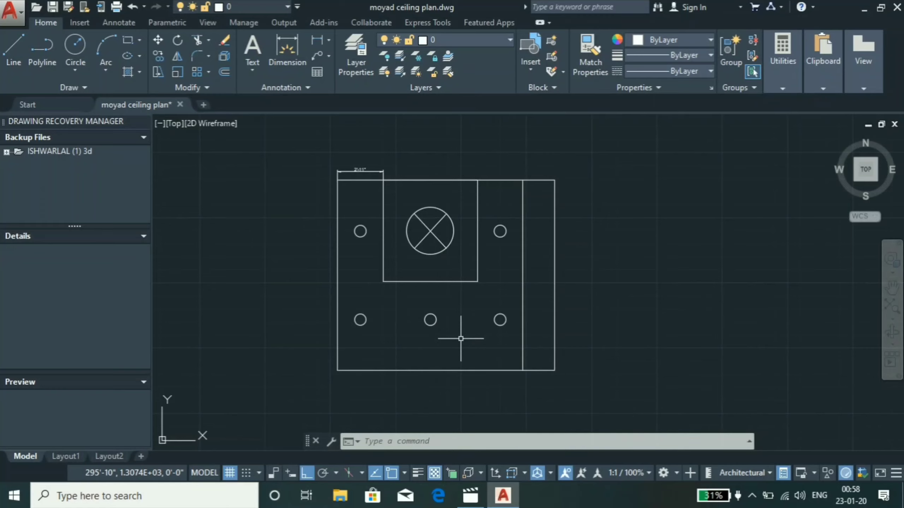
scroll(520, 368, "up", 2)
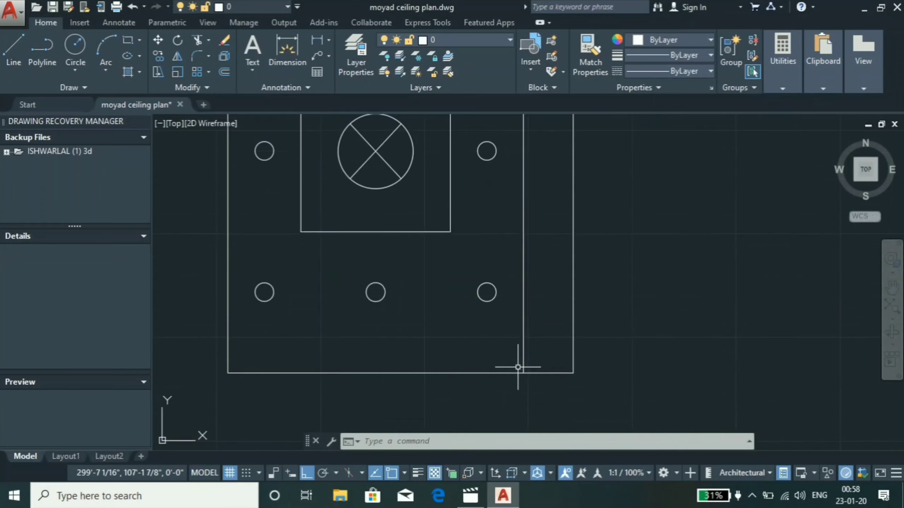
scroll(491, 367, "down", 2)
scroll(484, 207, "down", 2)
scroll(426, 183, "up", 6)
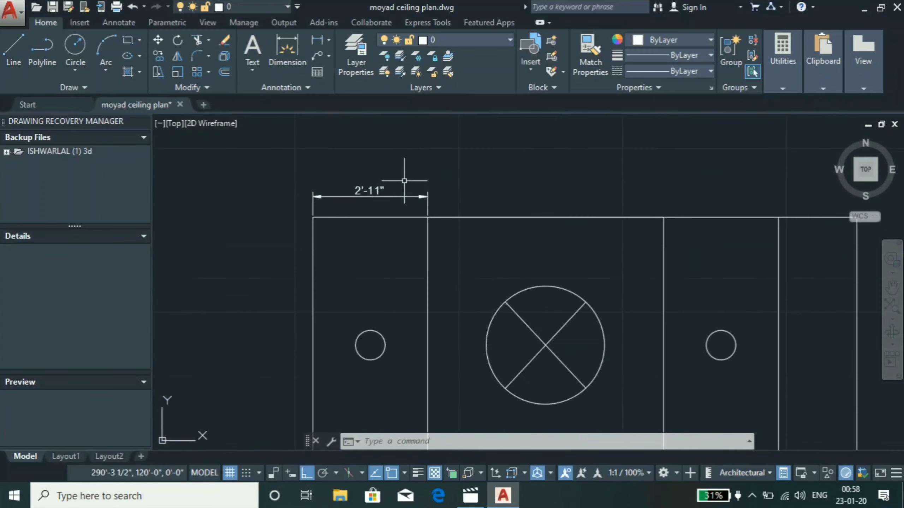
scroll(419, 213, "down", 4)
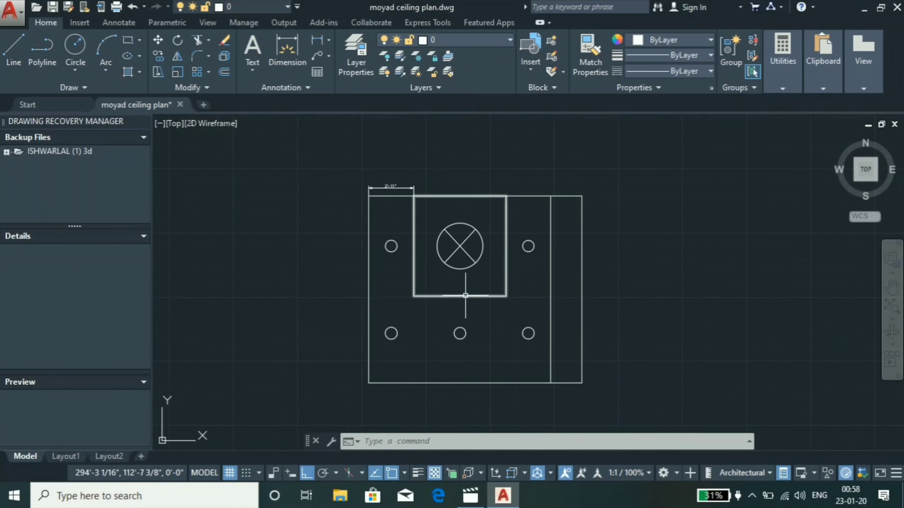
Draw a vertical line from the 2'-11" dimension end down to the outline's bottom edge
type("l")
key("Return")
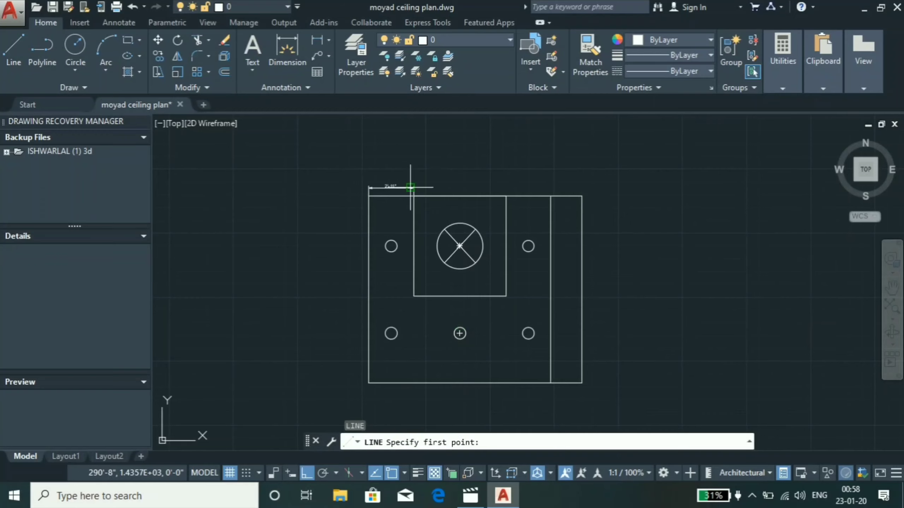
scroll(413, 186, "up", 5)
scroll(459, 191, "up", 4)
left_click(435, 238)
scroll(438, 213, "down", 4)
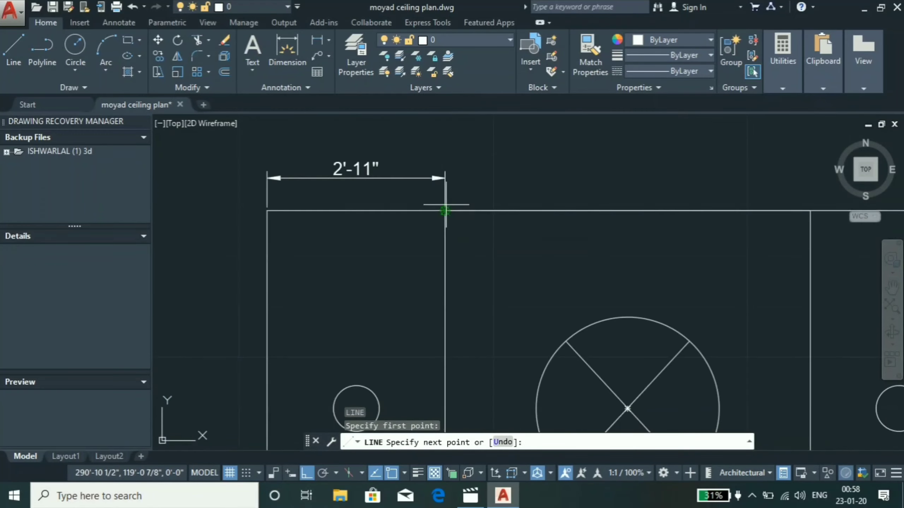
scroll(434, 206, "down", 3)
scroll(436, 232, "up", 3)
left_click(442, 265)
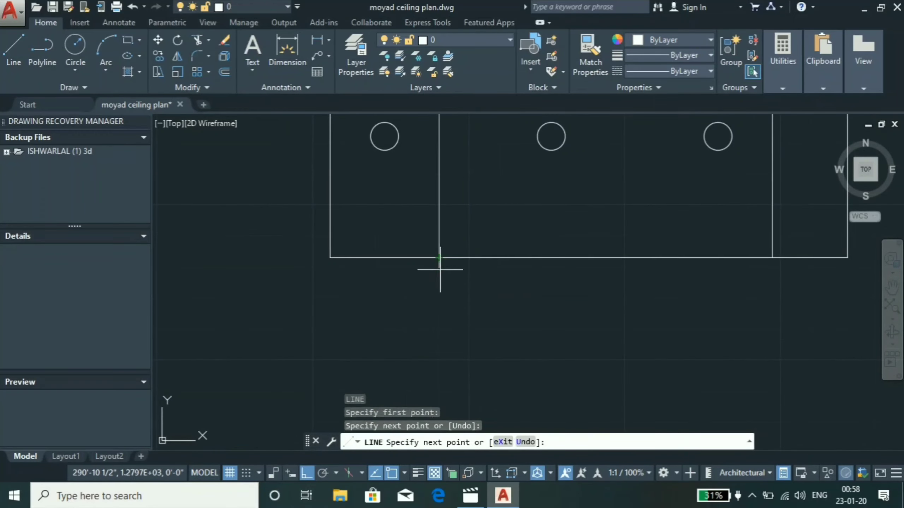
key("Escape")
Copy the new vertical line across to the right-hand corner
scroll(440, 260, "up", 3)
left_click(438, 254)
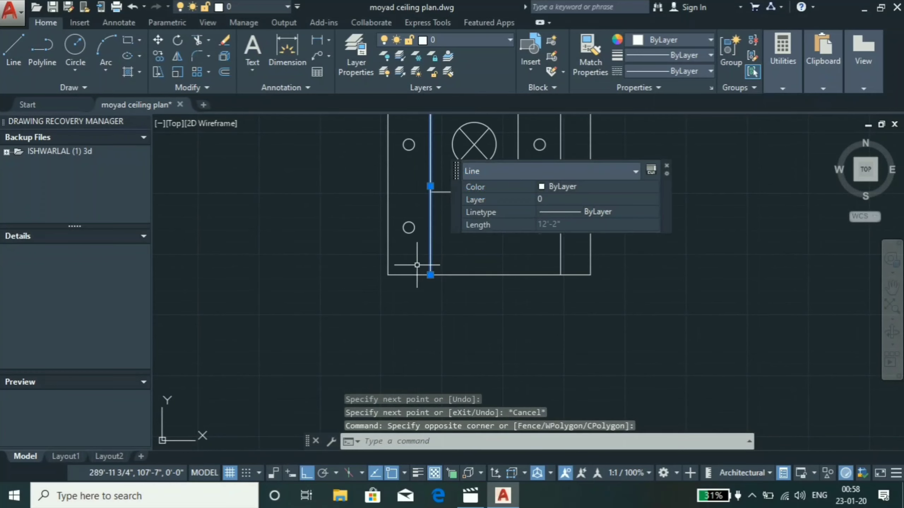
type("copy")
key("Return")
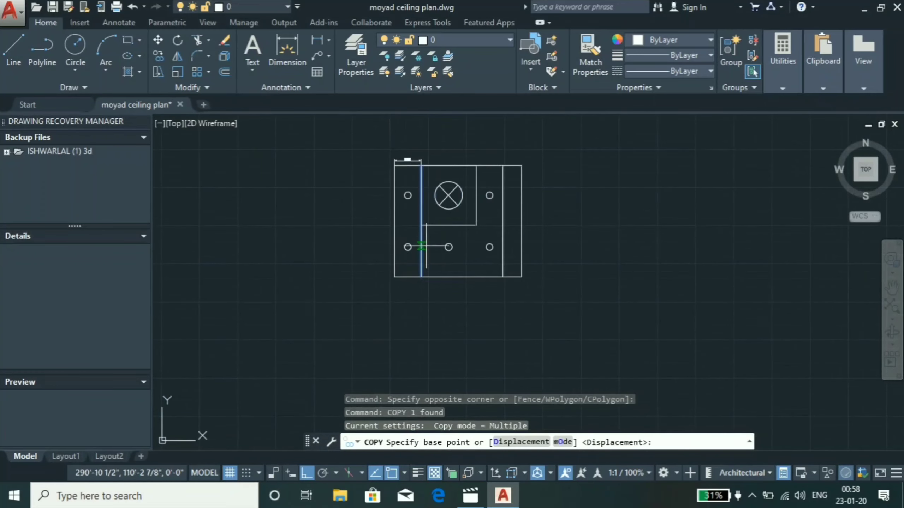
scroll(417, 207, "up", 4)
left_click(409, 208)
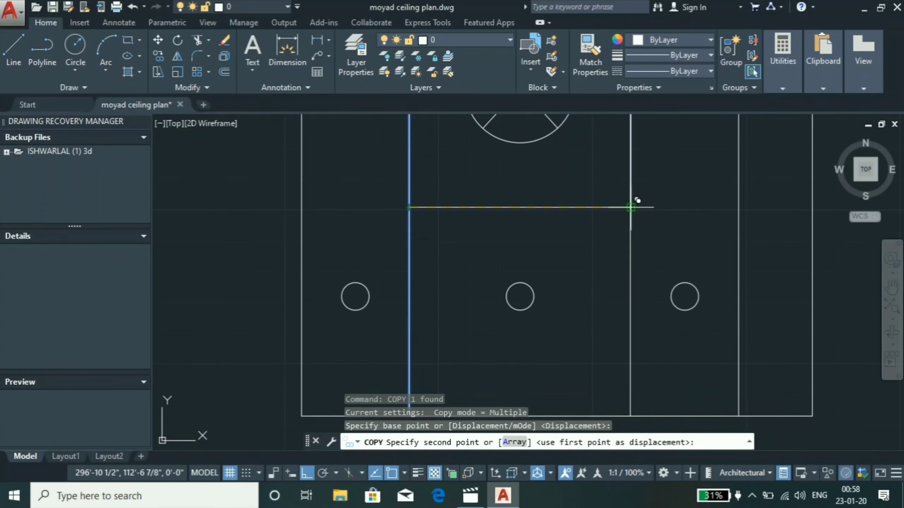
left_click(631, 207)
key("Escape")
scroll(528, 234, "down", 4)
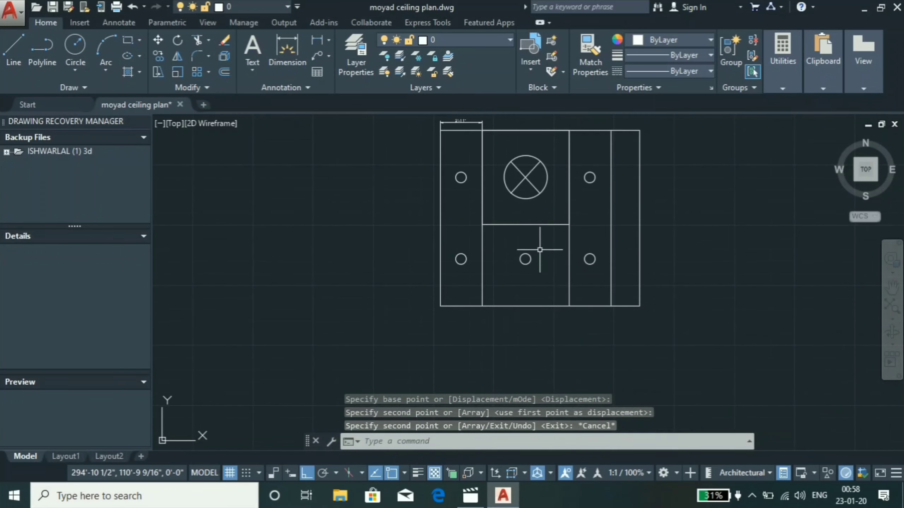
Move the inner rectangle out to the right of the plan
left_click(540, 218)
left_click(523, 231)
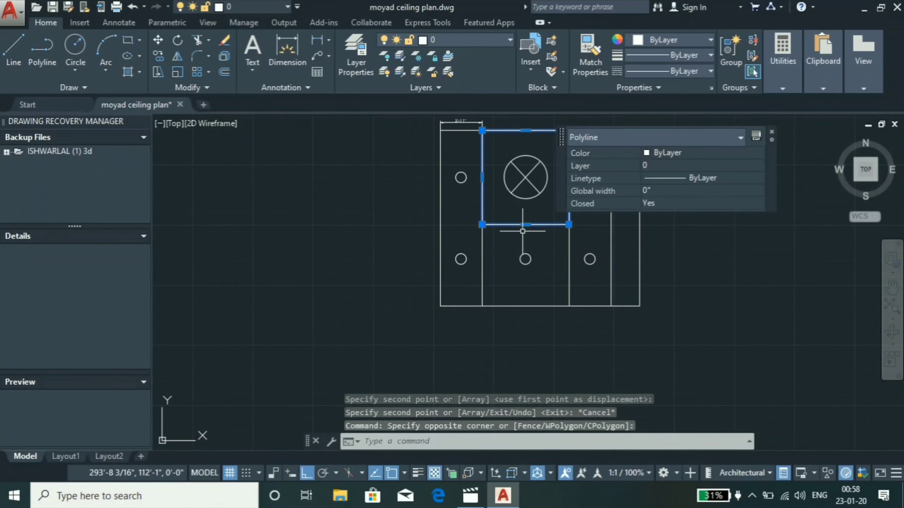
type("mov")
key("Return")
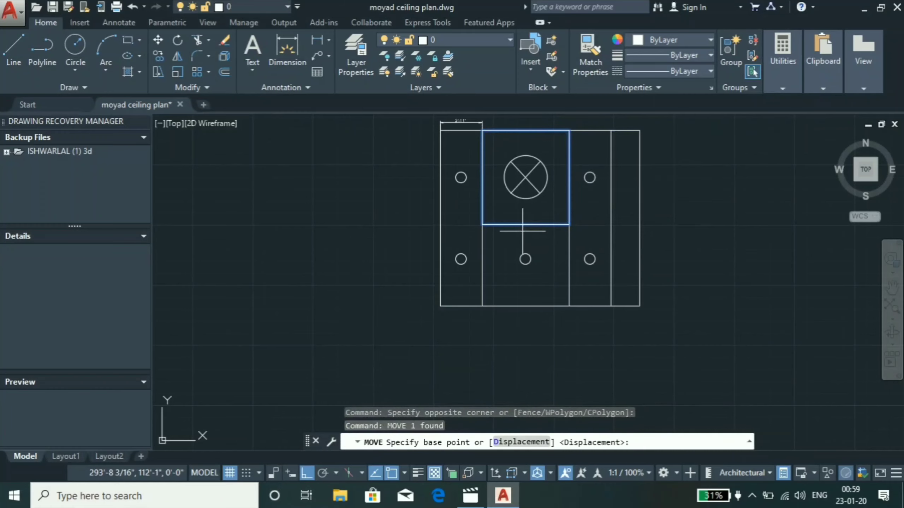
left_click(525, 225)
left_click(697, 225)
key("Escape")
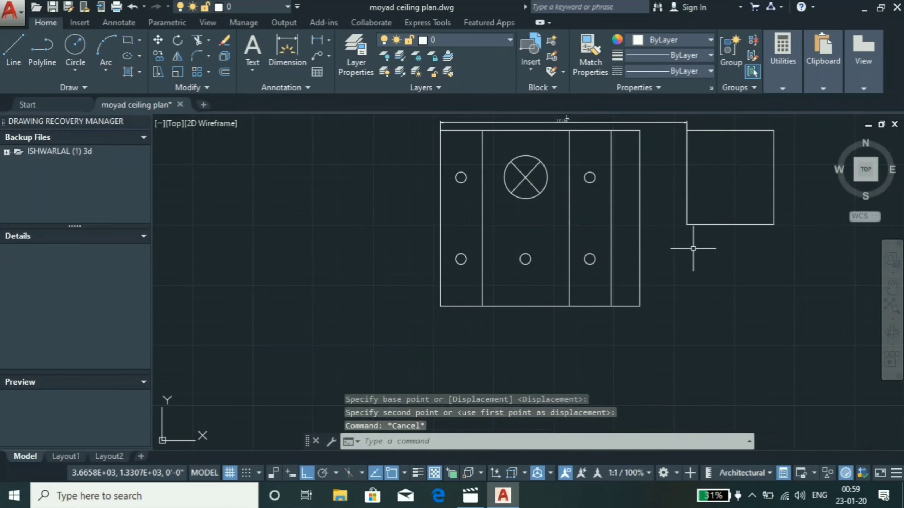
Delete the top dimension of the plan
left_click(601, 122)
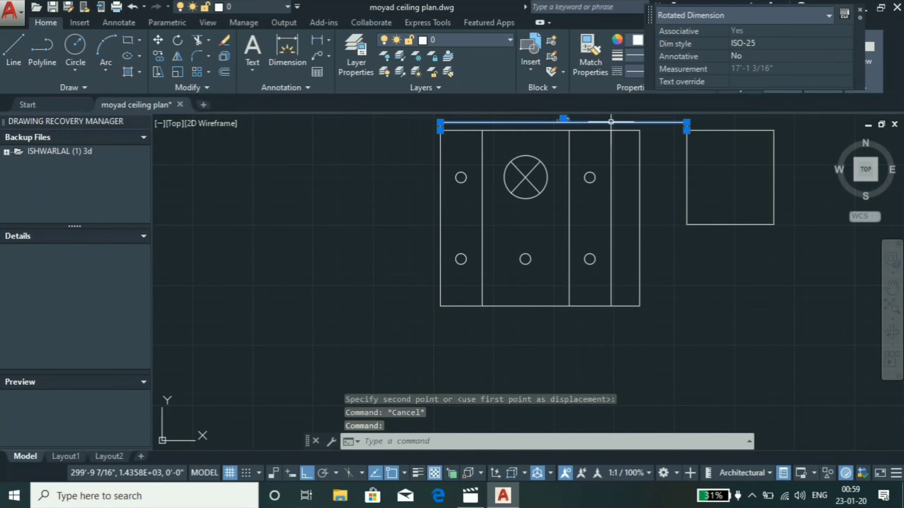
key("Delete")
scroll(505, 221, "down", 4)
scroll(490, 237, "up", 4)
scroll(466, 227, "up", 4)
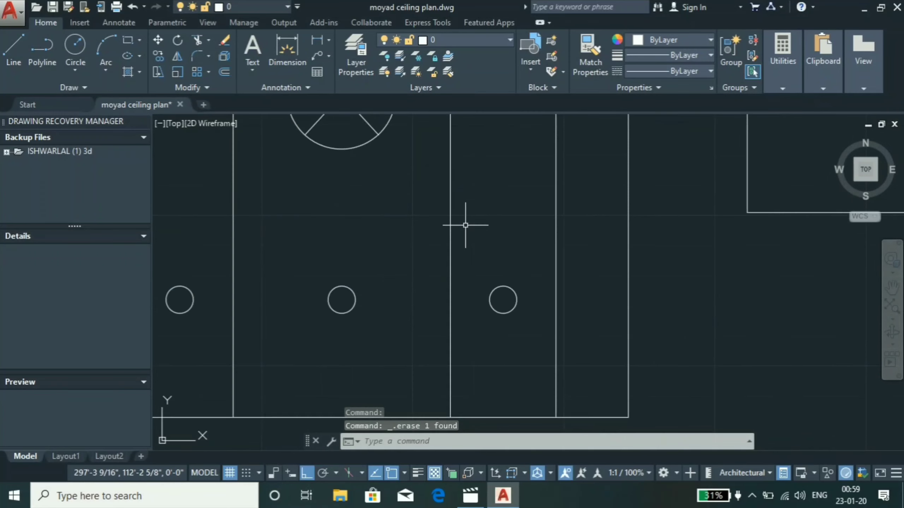
Offset two vertical lines by 3", one to the right and one to the left
left_click(450, 234)
type("o")
key("Return")
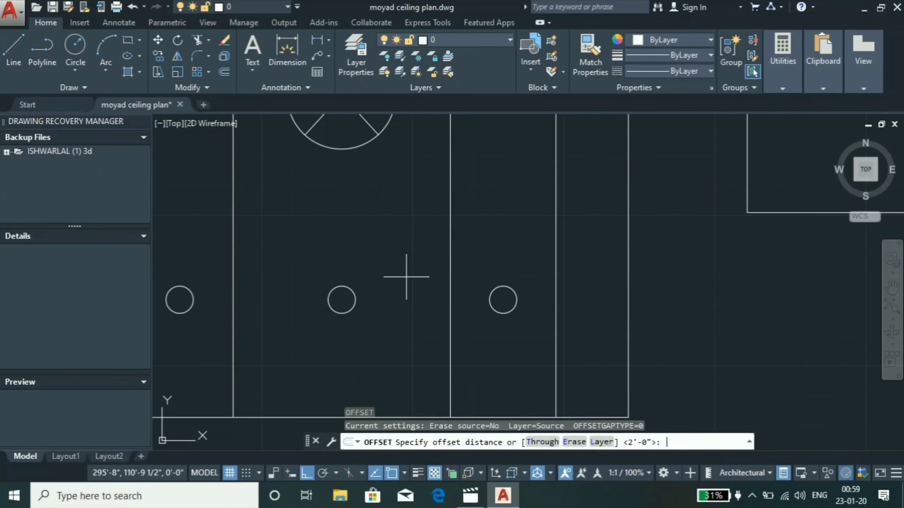
type("3")
key("Return")
left_click(449, 269)
left_click(520, 254)
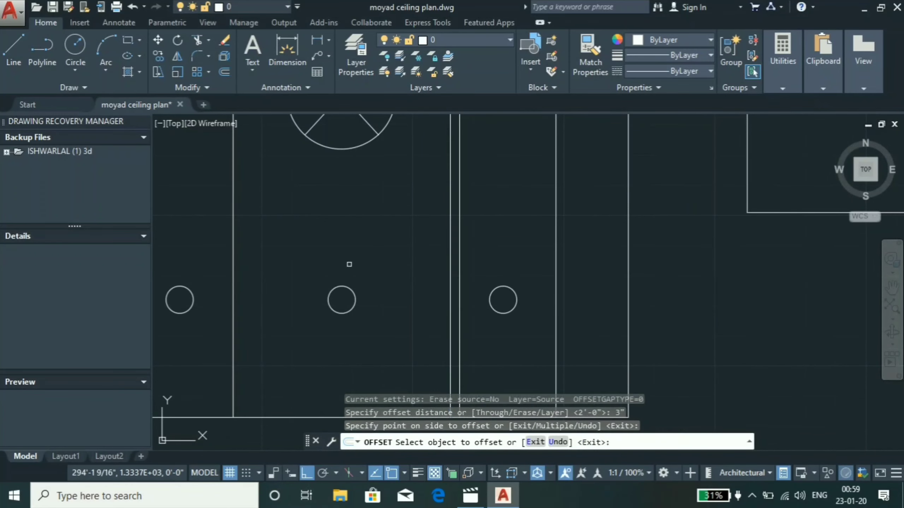
left_click(233, 245)
left_click(213, 249)
key("Escape")
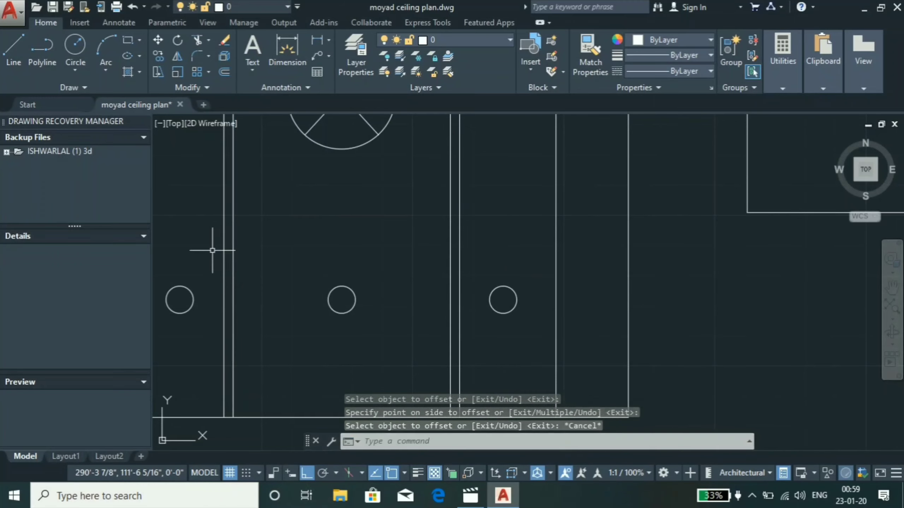
Colour the two new offset lines yellow
left_click(223, 248)
left_click(460, 273)
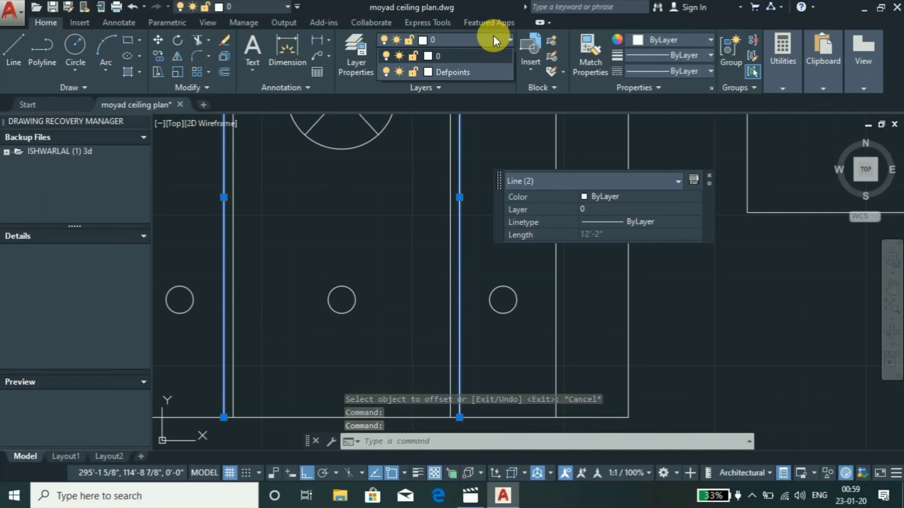
left_click(620, 196)
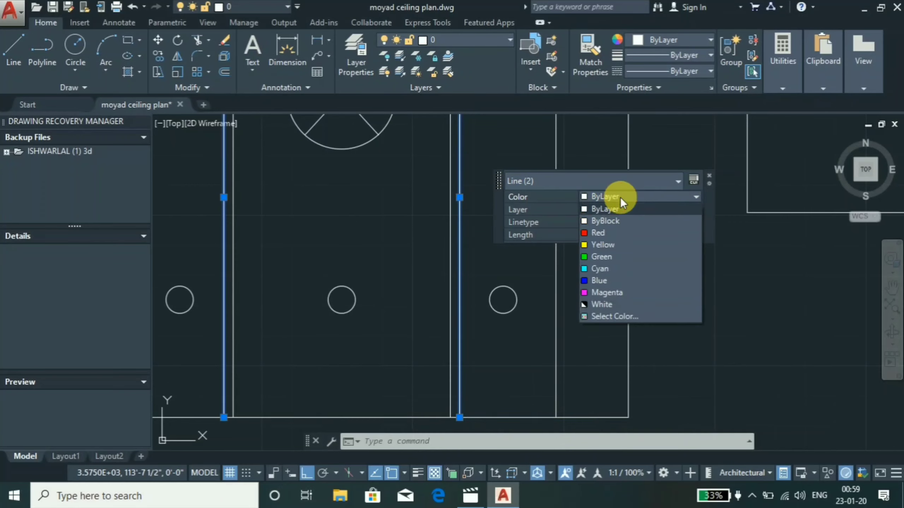
left_click(606, 245)
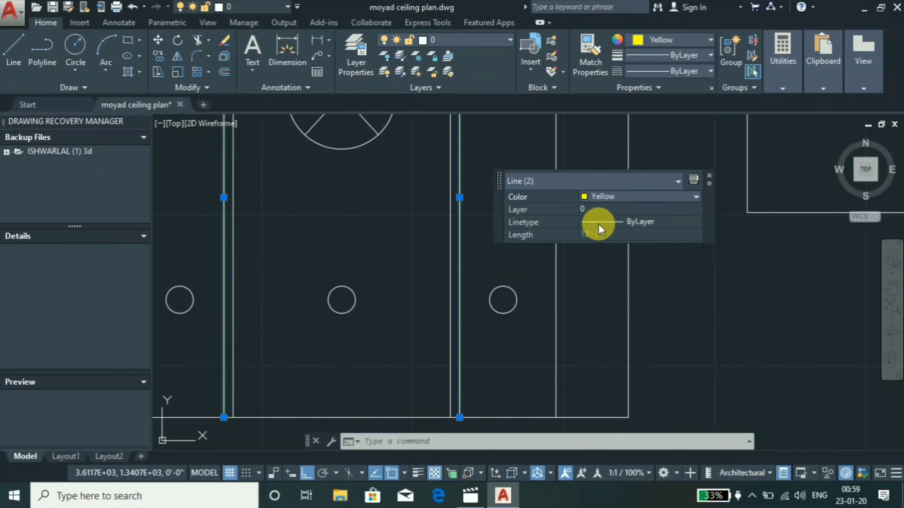
key("Escape")
scroll(500, 227, "down", 6)
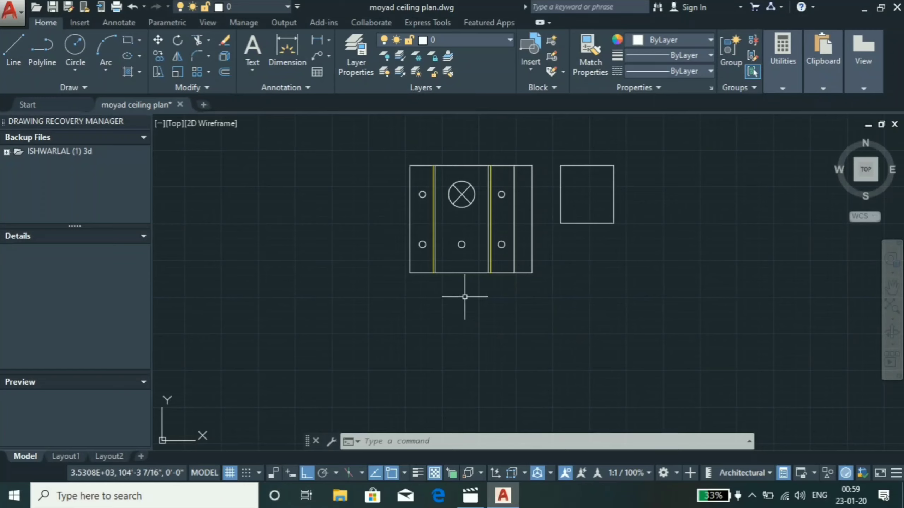
Create a multiline text box above the plan reading 'PLAN'
type("t")
key("Return")
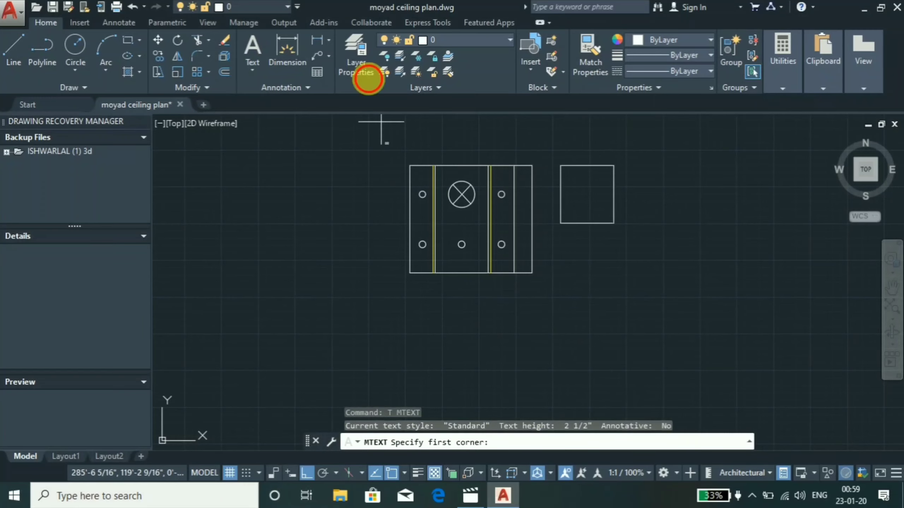
left_click(431, 133)
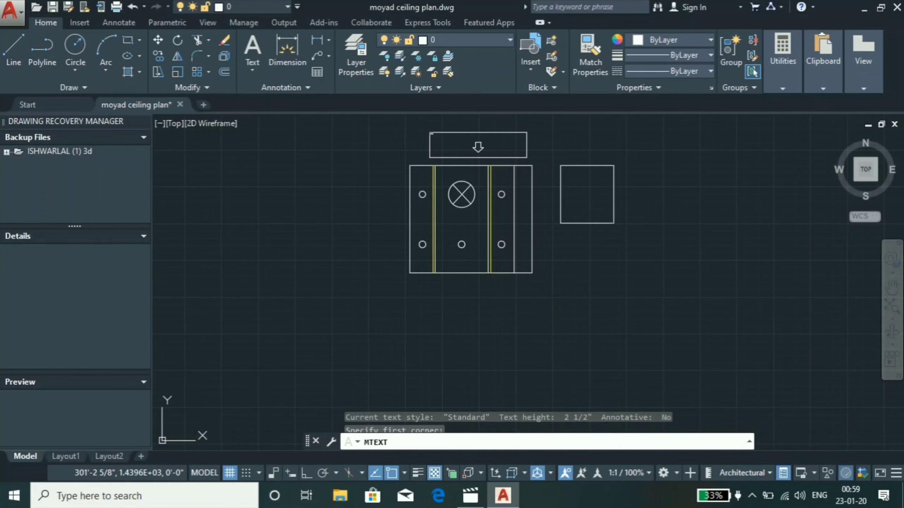
left_click(528, 158)
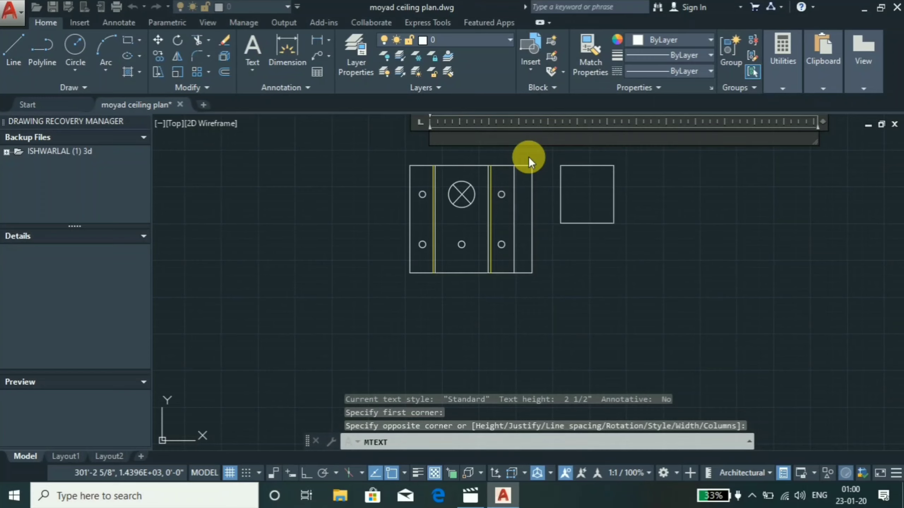
type("pLA")
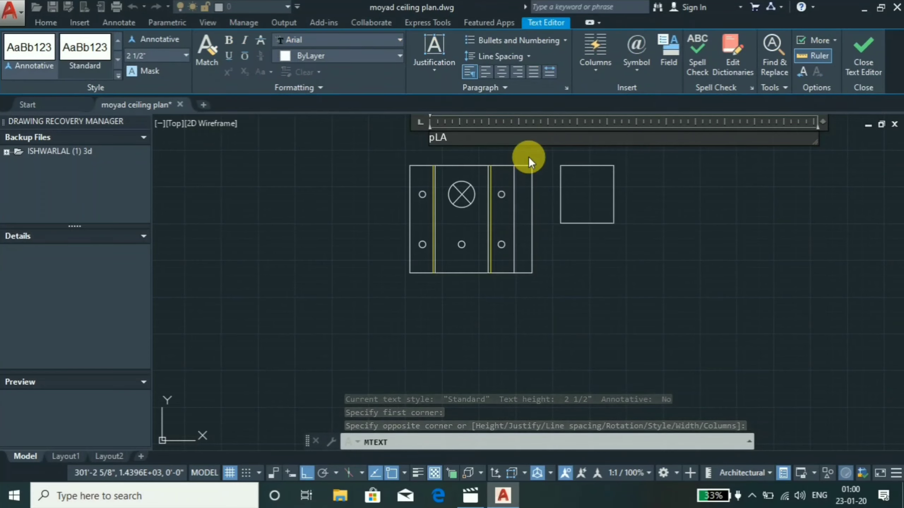
type("N")
key("BackSpace")
key("BackSpace")
key("BackSpace")
key("BackSpace")
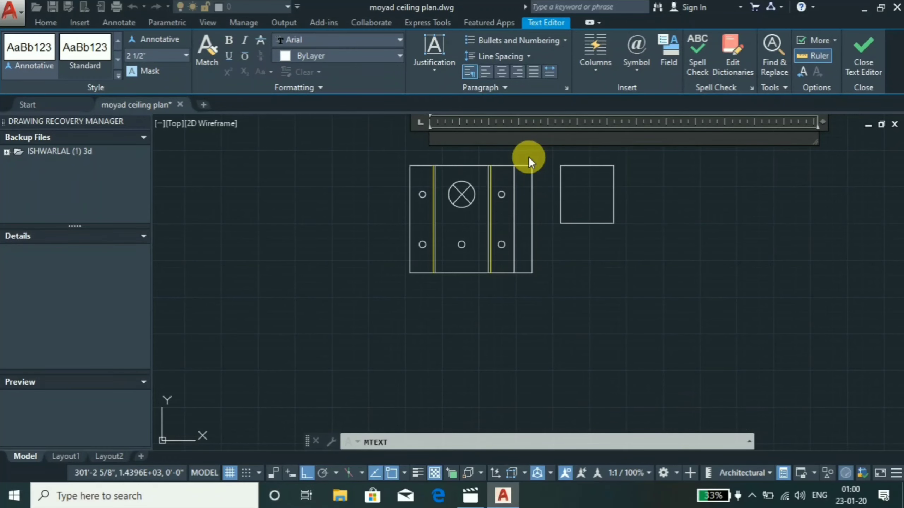
type("PLAN")
left_click(546, 280)
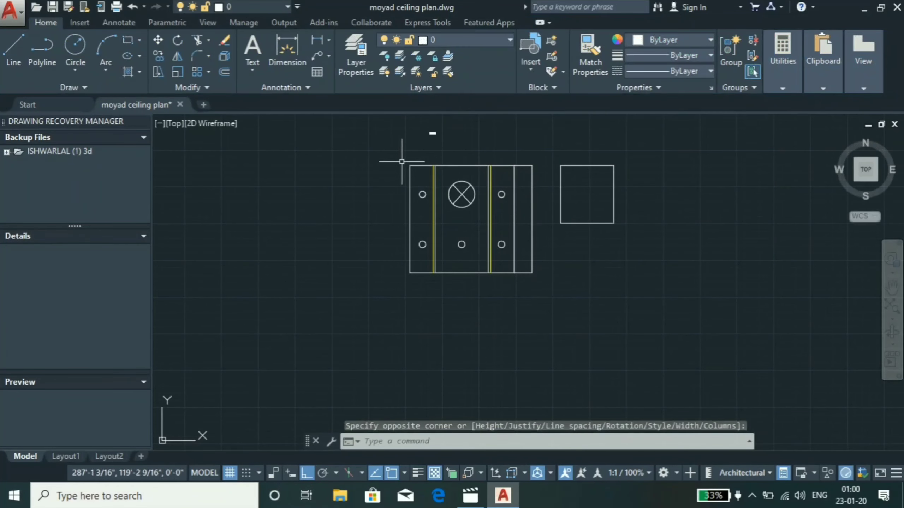
Set the PLAN text height to 9"
left_click(431, 133)
left_click(577, 120)
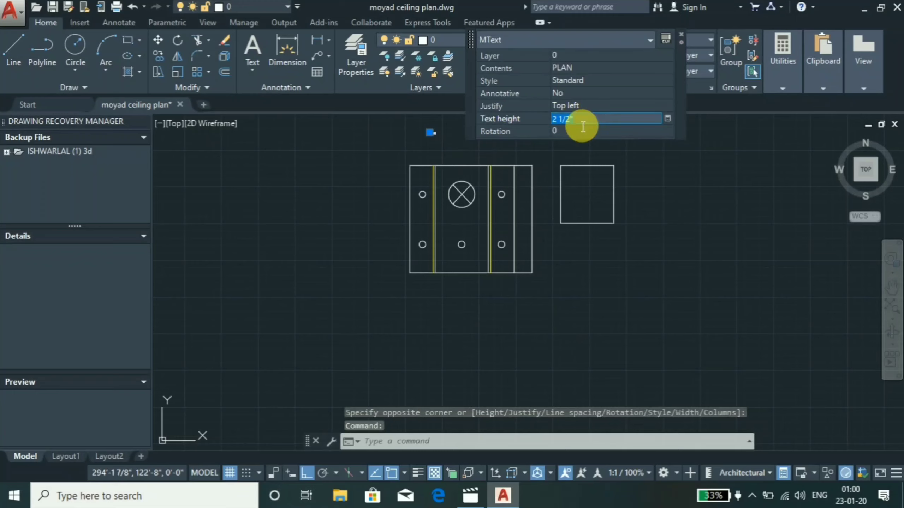
type("9")
key("Return")
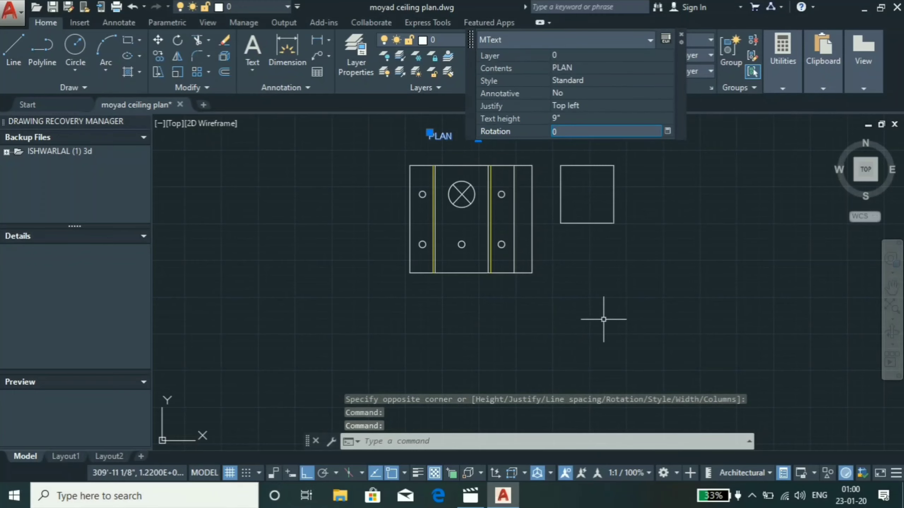
Reposition the PLAN text so it is centred above the plan
left_click(603, 320)
left_click(424, 331)
key("Escape")
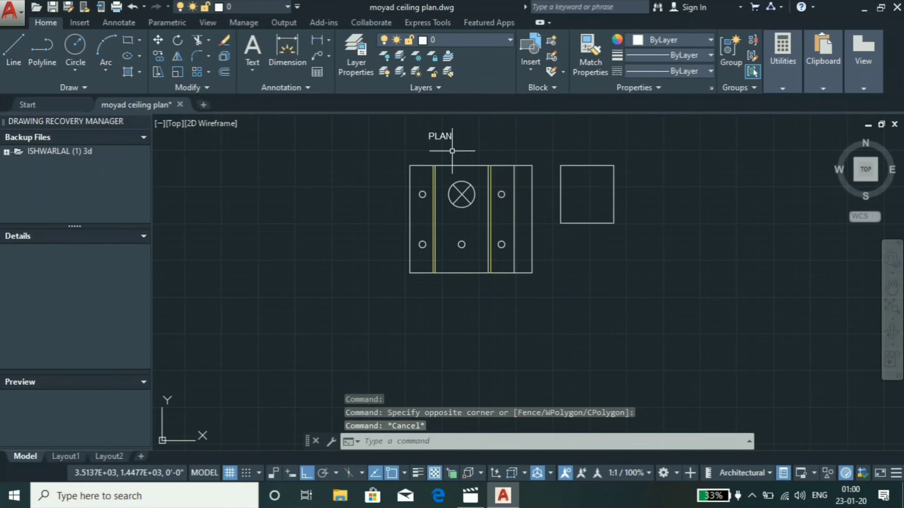
left_click(436, 136)
left_click(429, 133)
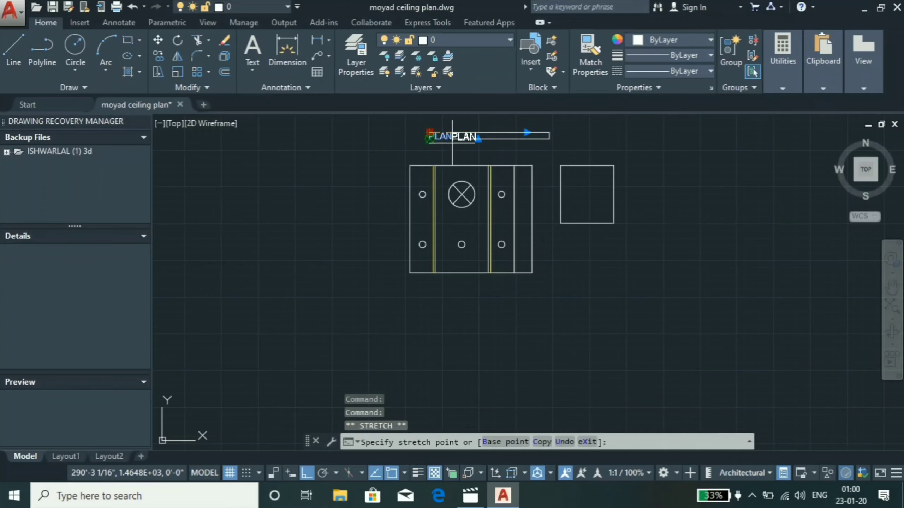
left_click(456, 134)
key("Escape")
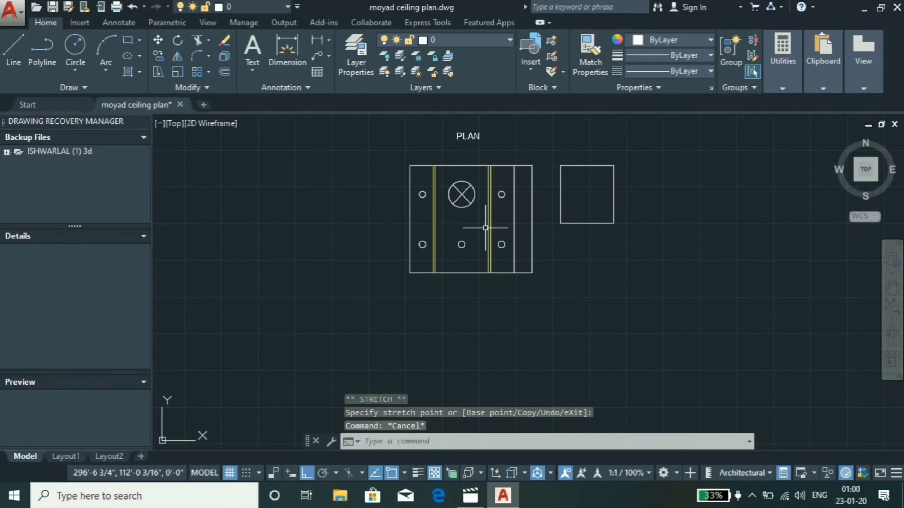
Draw a horizontal construction line along the plan's bottom edge with XL
scroll(478, 283, "up", 2)
scroll(333, 239, "down", 2)
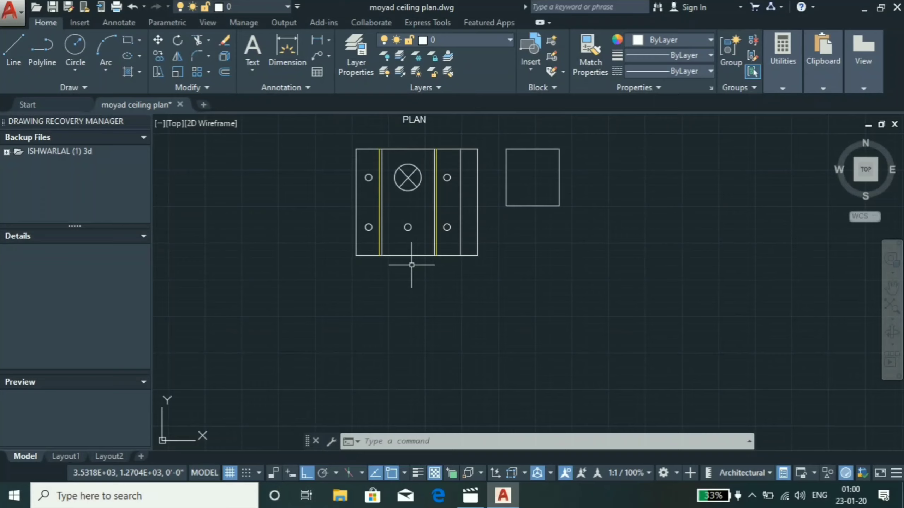
type("X")
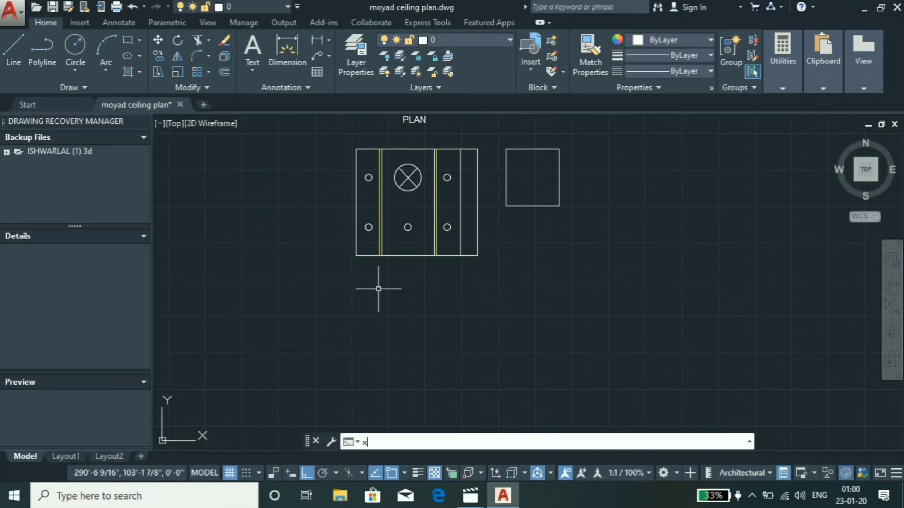
type("L")
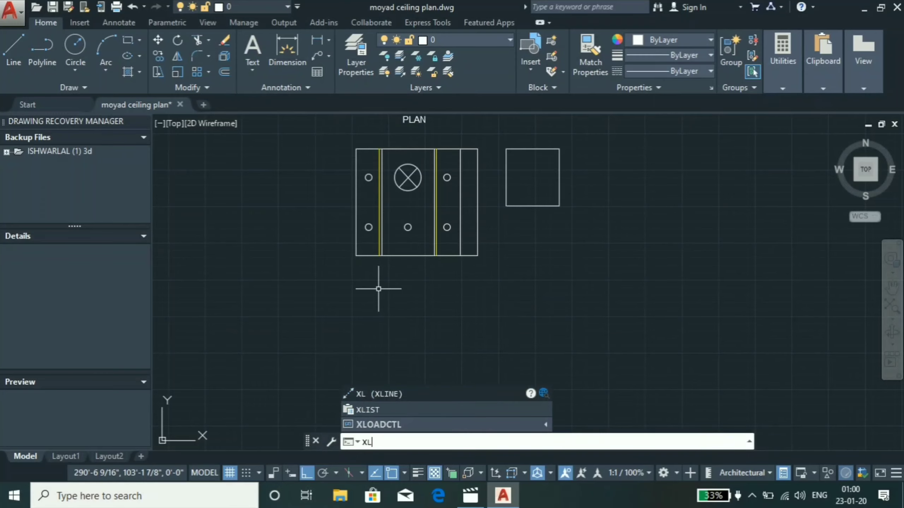
key("Return")
left_click(356, 256)
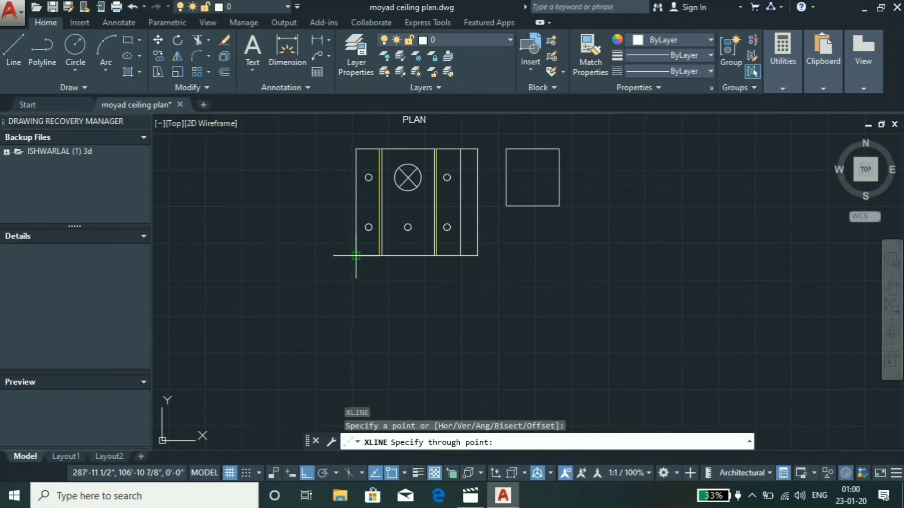
scroll(383, 261, "up", 5)
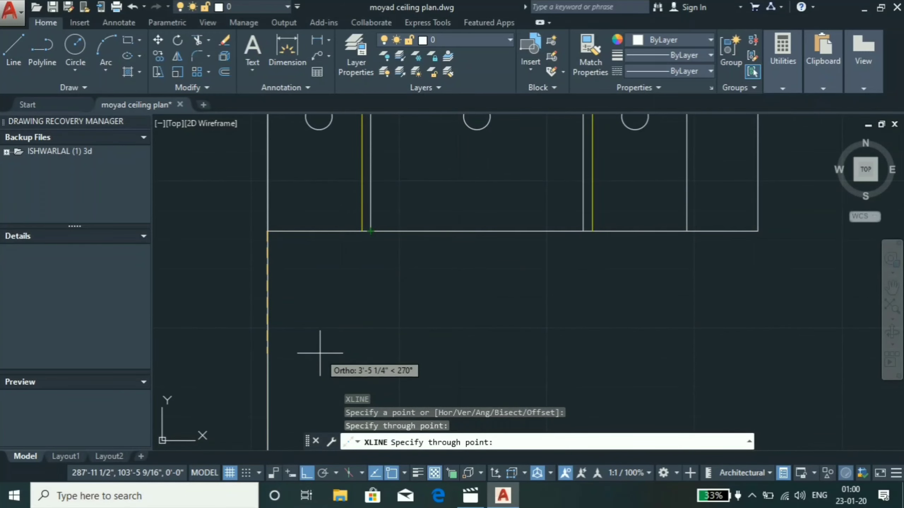
left_click(370, 236)
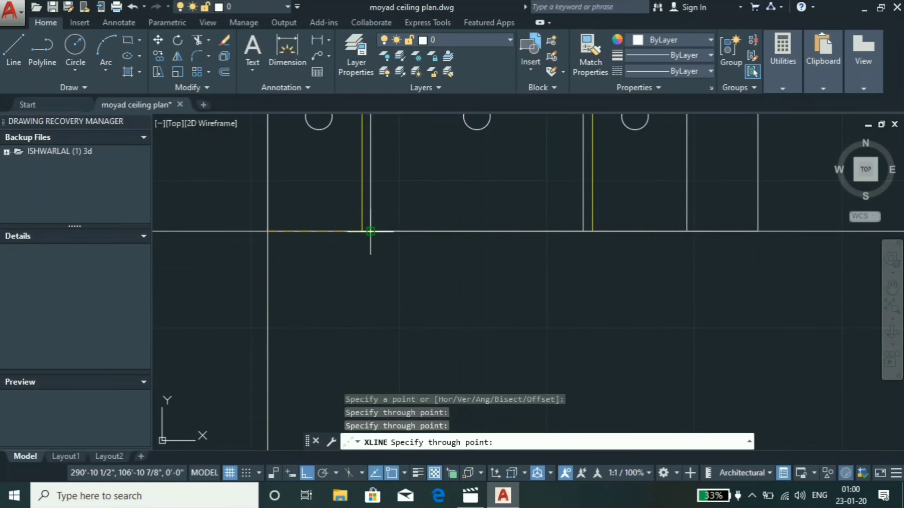
scroll(359, 333, "down", 4)
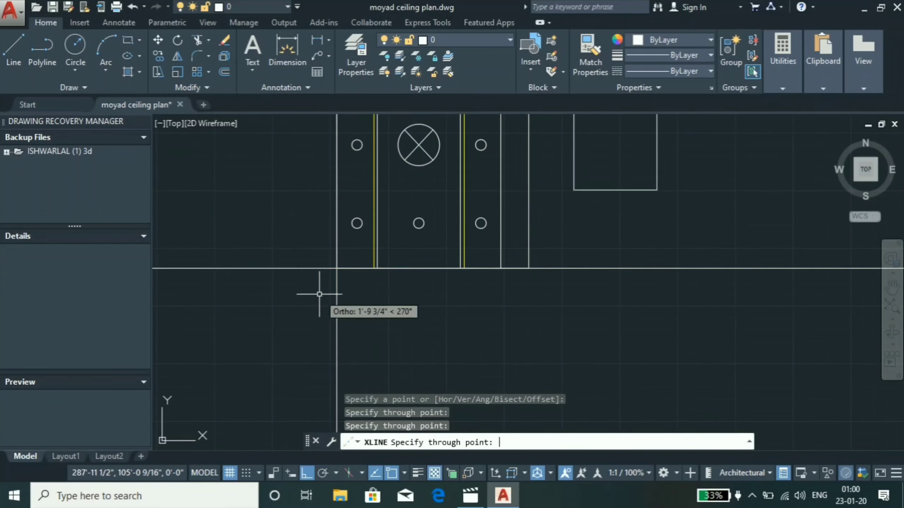
key("Return")
key("Return")
Drop vertical construction lines straight down from the first two plan edges
left_click(377, 268)
left_click(381, 308)
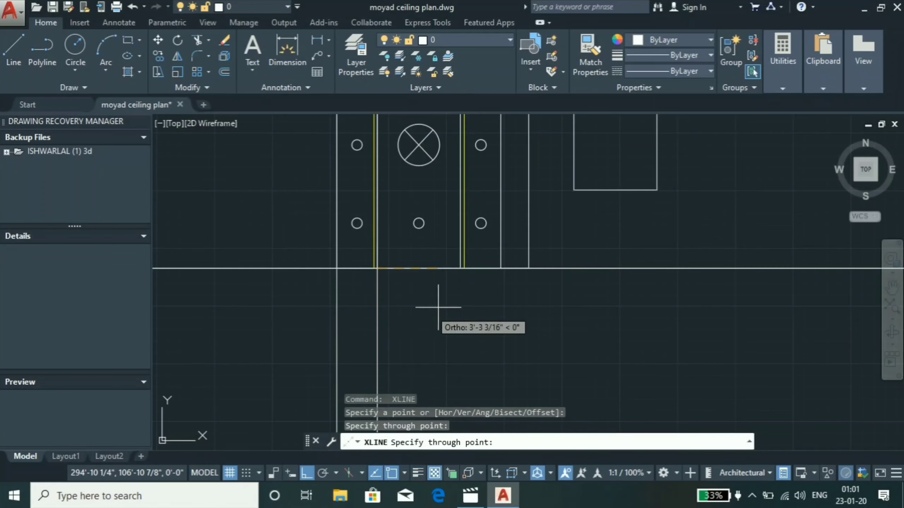
scroll(466, 284, "up", 3)
scroll(428, 253, "down", 1)
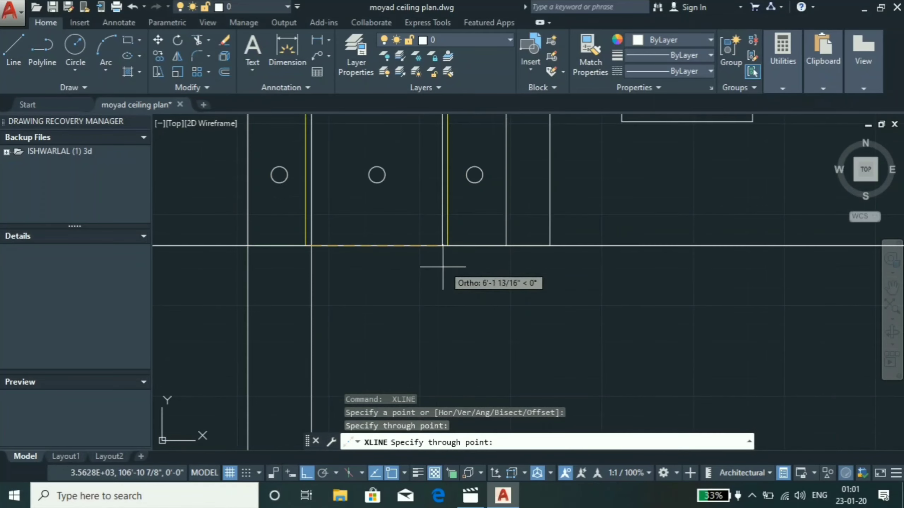
key("Return")
key("Return")
left_click(442, 246)
left_click(440, 323)
key("Return")
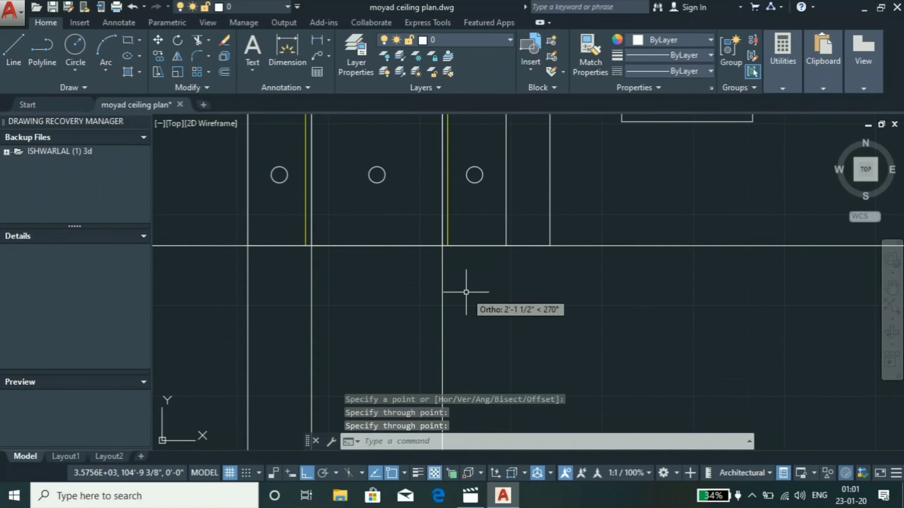
Drop vertical construction lines from the remaining step edge and the outer edge
key("Return")
left_click(505, 267)
left_click(505, 303)
key("Return")
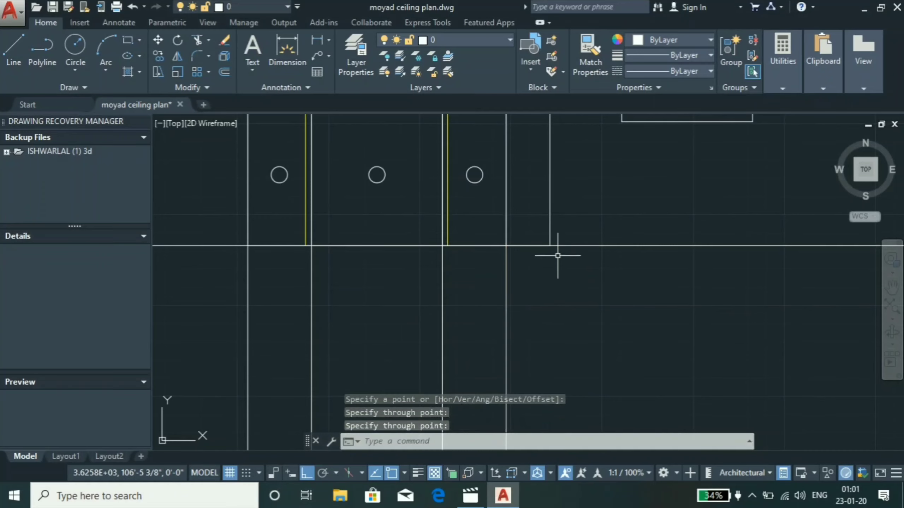
key("Return")
left_click(549, 247)
left_click(539, 321)
key("Return")
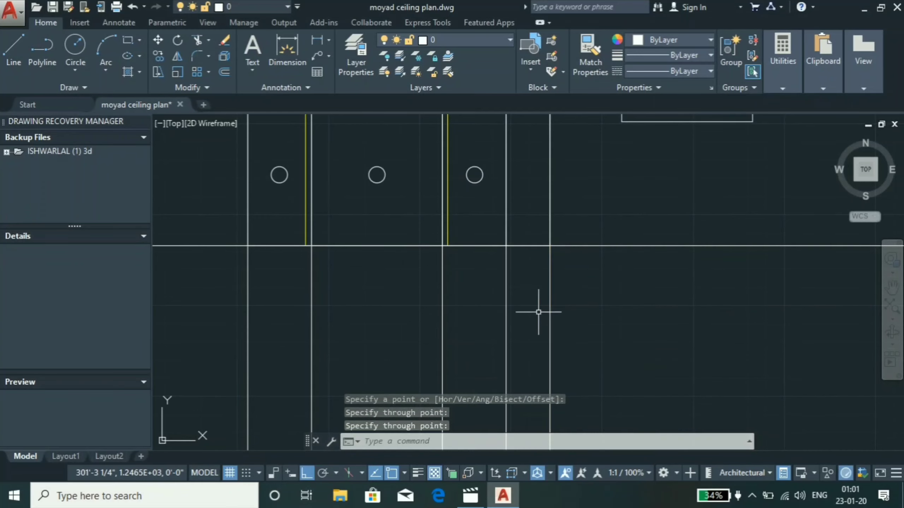
scroll(538, 309, "down", 6)
scroll(413, 306, "down", 3)
scroll(402, 289, "up", 5)
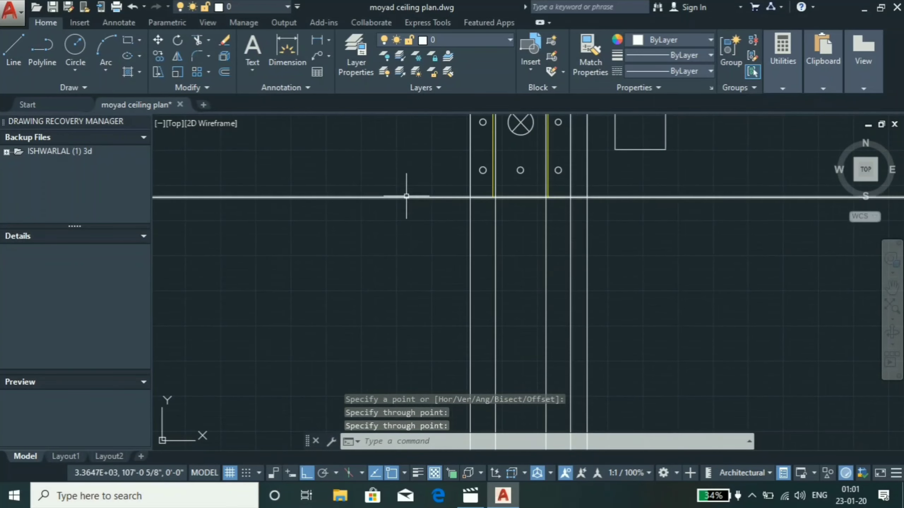
left_click_drag(436, 177, 385, 244)
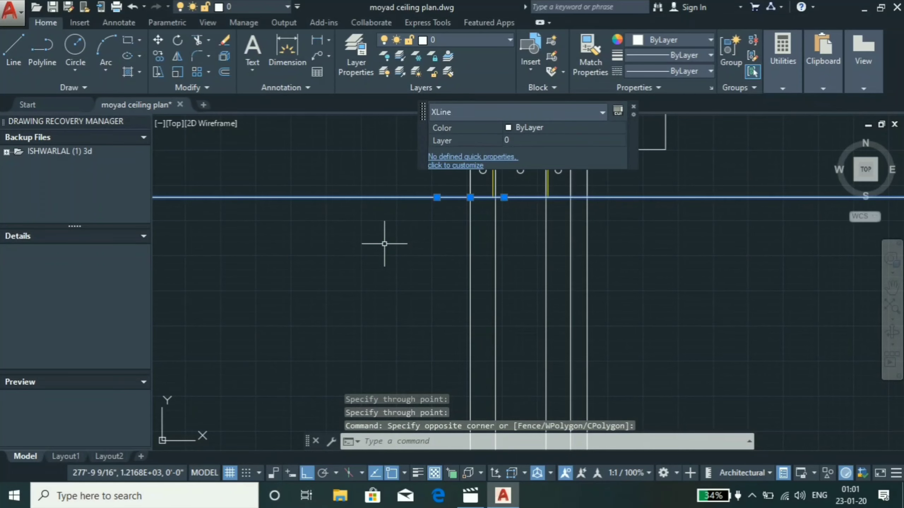
Offset the horizontal reference line 11' below the plan
type("o")
key("Return")
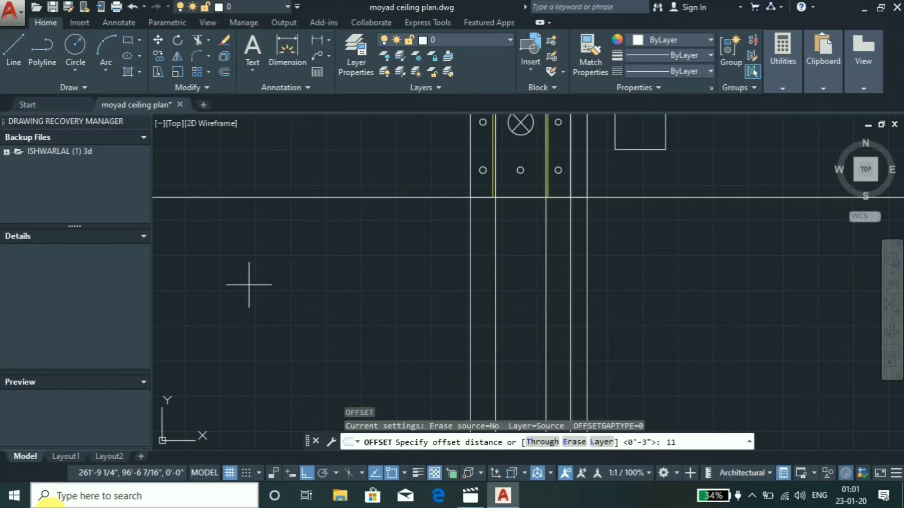
key("Return")
left_click(249, 198)
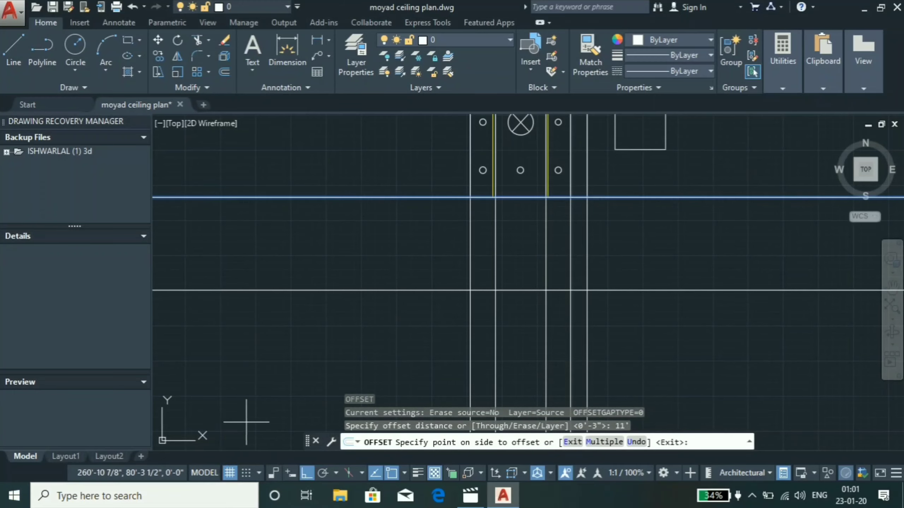
left_click(418, 338)
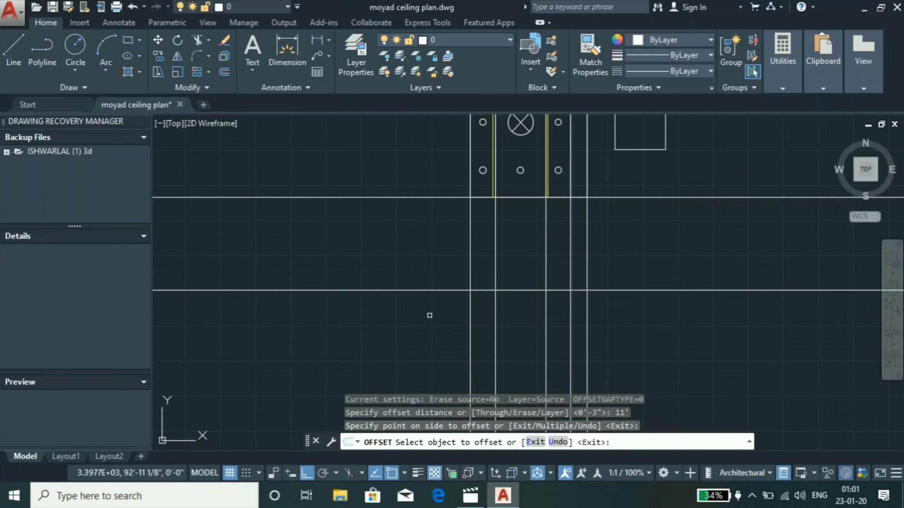
double_click(388, 326)
key("Escape")
Trim the new lower line back to the left and right outer verticals
type("tr")
key("Return")
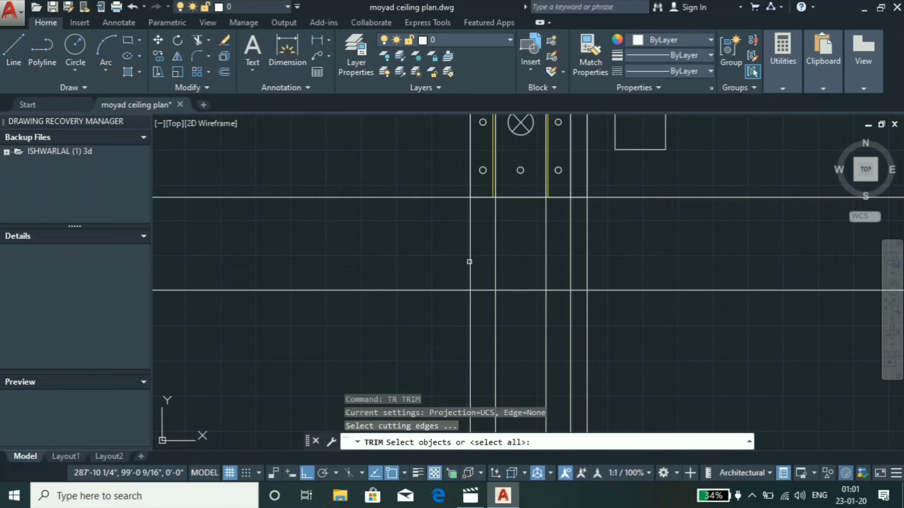
left_click(469, 227)
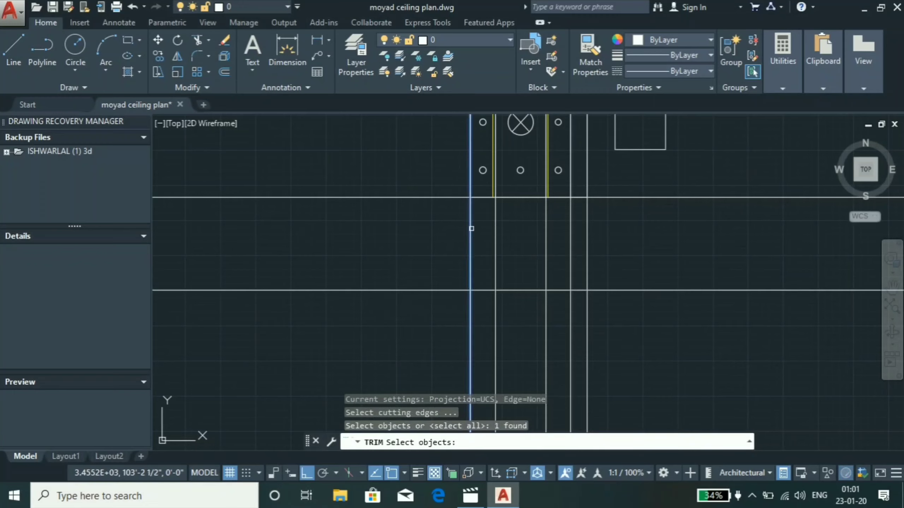
left_click(587, 230)
key("Return")
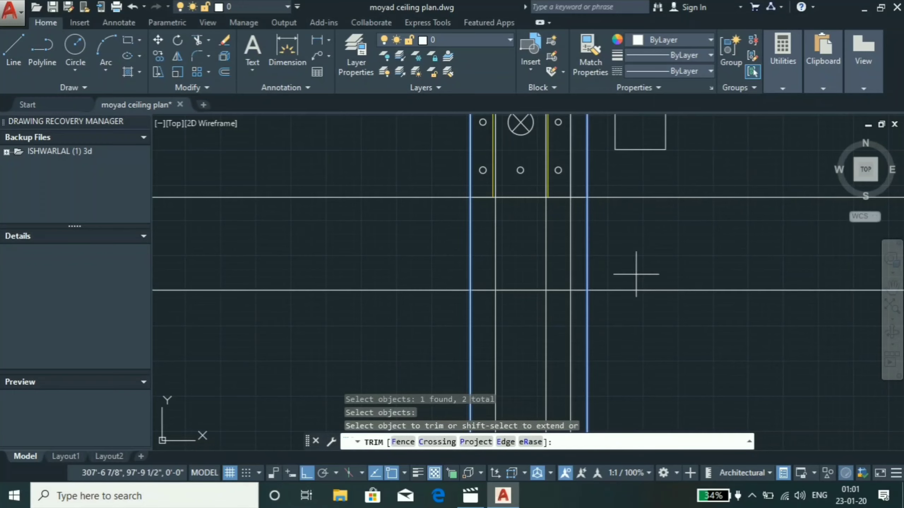
left_click_drag(641, 269, 634, 306)
left_click_drag(333, 281, 288, 317)
key("Return")
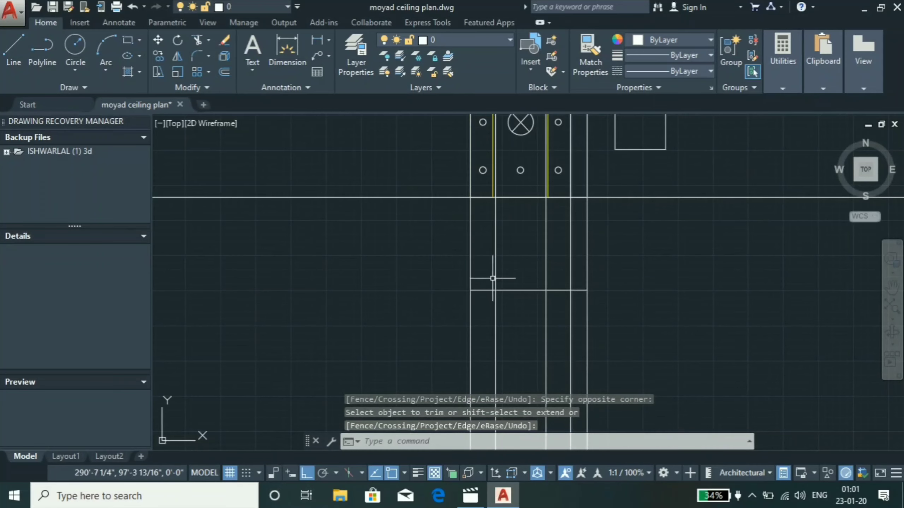
scroll(410, 238, "down", 4)
scroll(410, 239, "up", 4)
Offset the lower line another 11' down for the outline's bottom edge
left_click(469, 276)
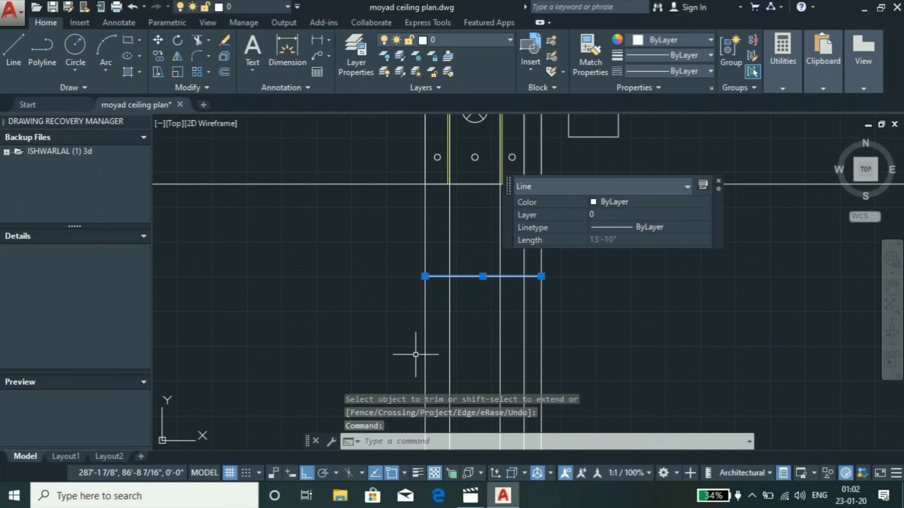
type("o")
key("Return")
type("11'")
key("Return")
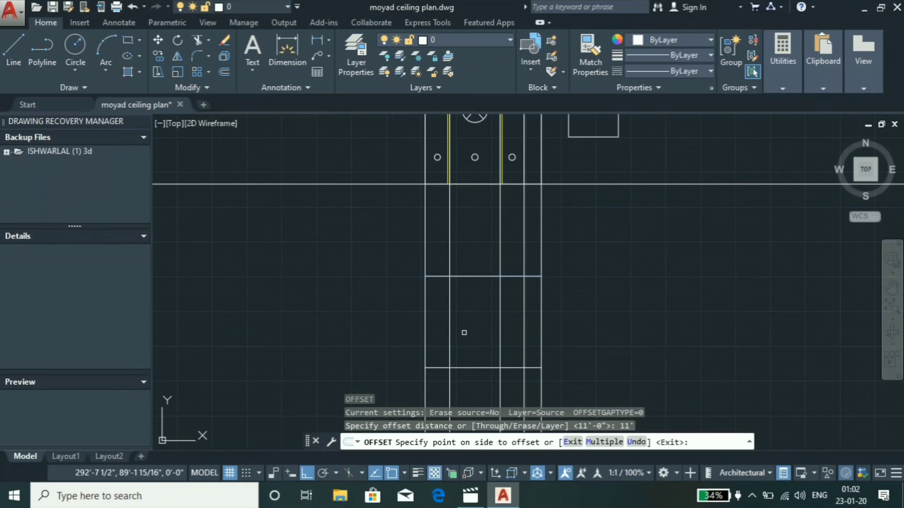
left_click(456, 319)
key("Return")
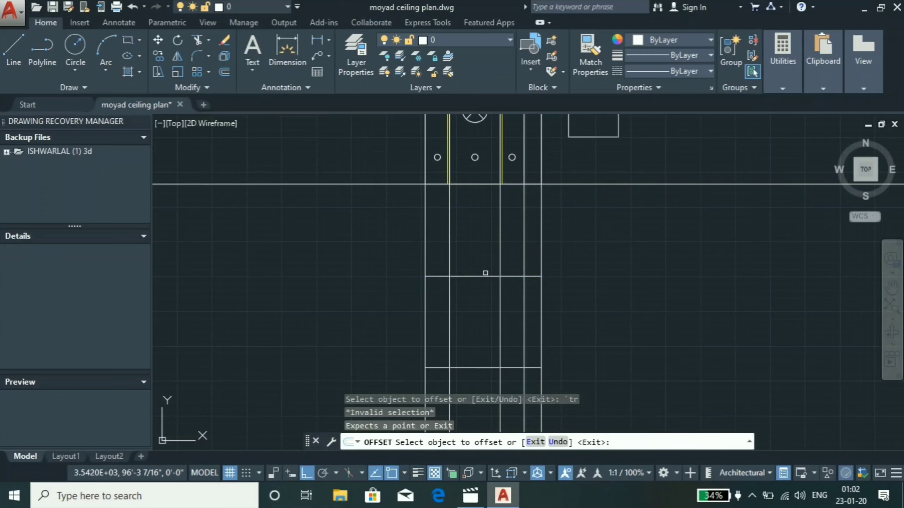
left_click(505, 276)
key("Return")
left_click(597, 213)
left_click(356, 262)
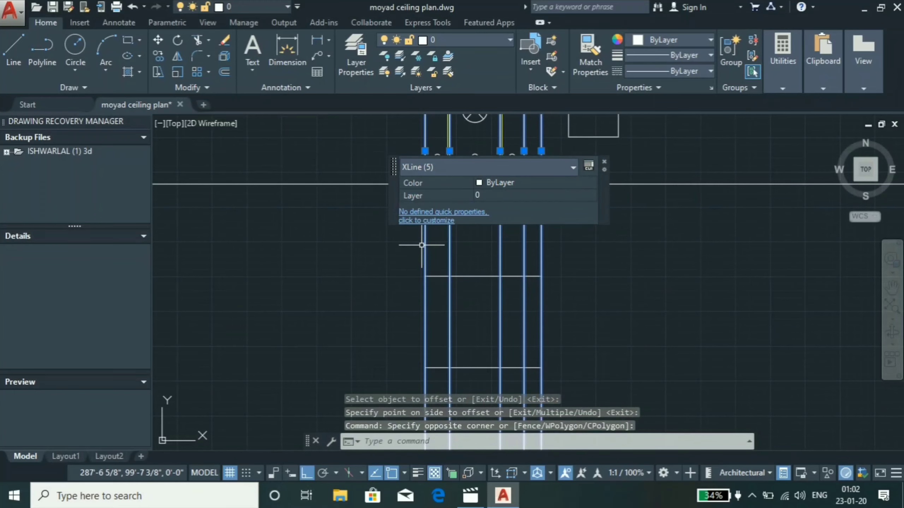
key("Escape")
key("Escape")
Trim the vertical construction lines above the outline's top edge
type("tr")
key("Return")
key("Return")
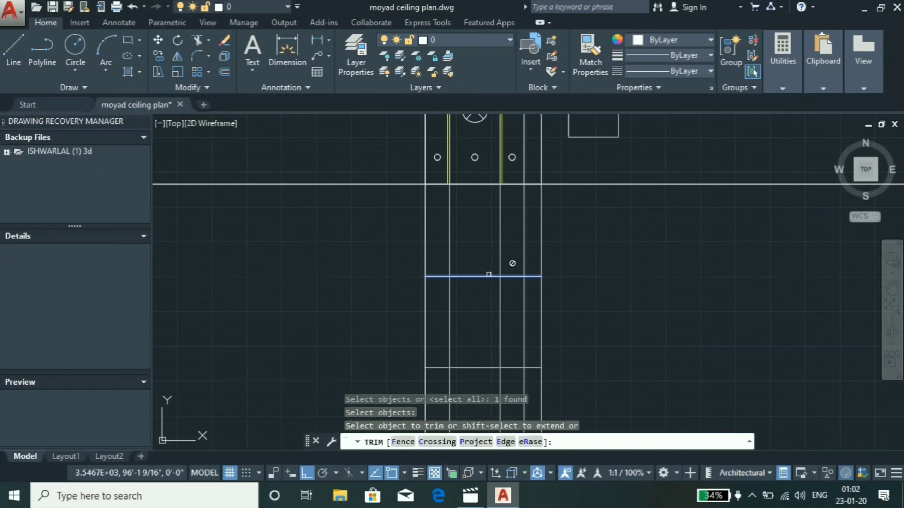
left_click(571, 230)
left_click(371, 250)
scroll(370, 262, "down", 4)
scroll(407, 343, "up", 4)
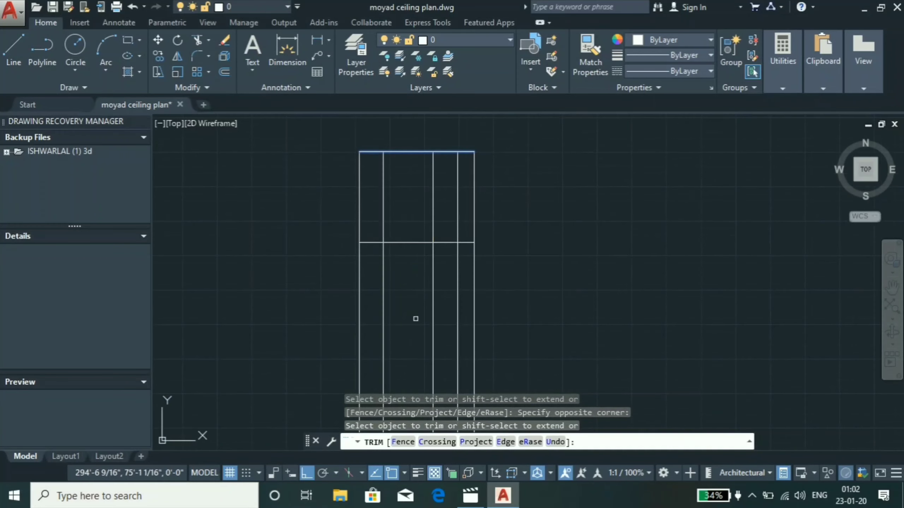
key("Escape")
Trim the vertical construction lines below the outline's bottom edge
type("tr")
key("Return")
left_click(413, 243)
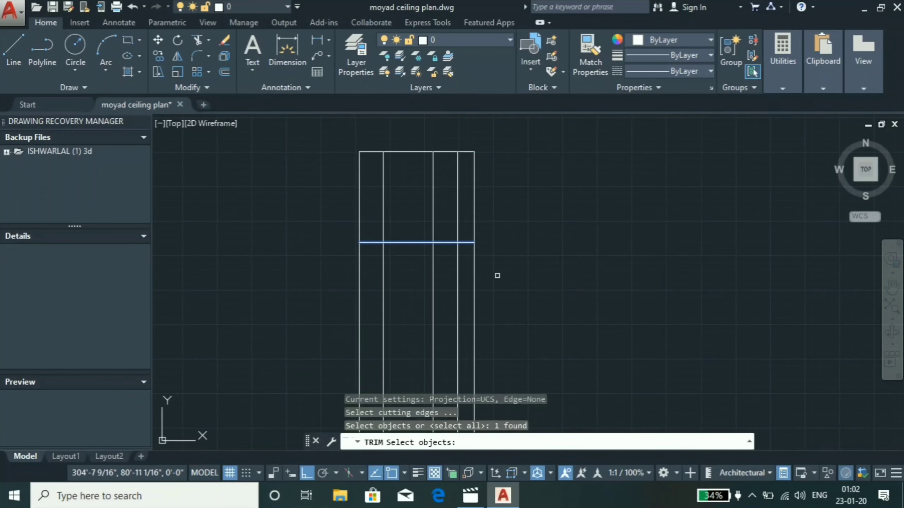
key("Return")
left_click(268, 313)
left_click(525, 321)
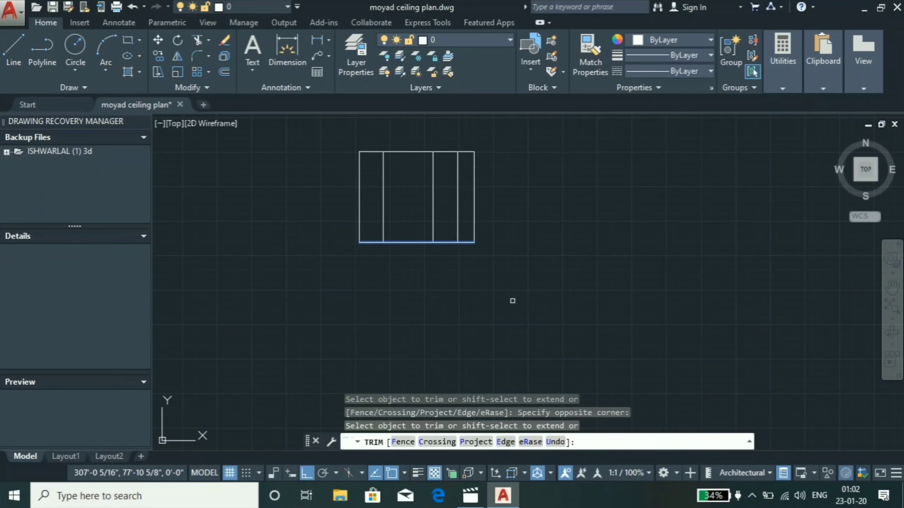
scroll(513, 300, "down", 3)
key("Escape")
scroll(434, 262, "up", 1)
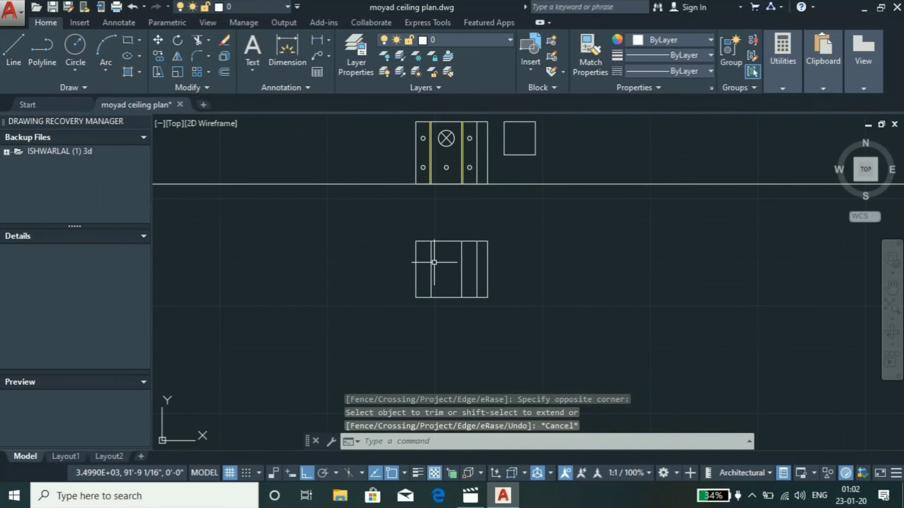
Offset the outline's top edge 1.5 downward
scroll(435, 263, "up", 2)
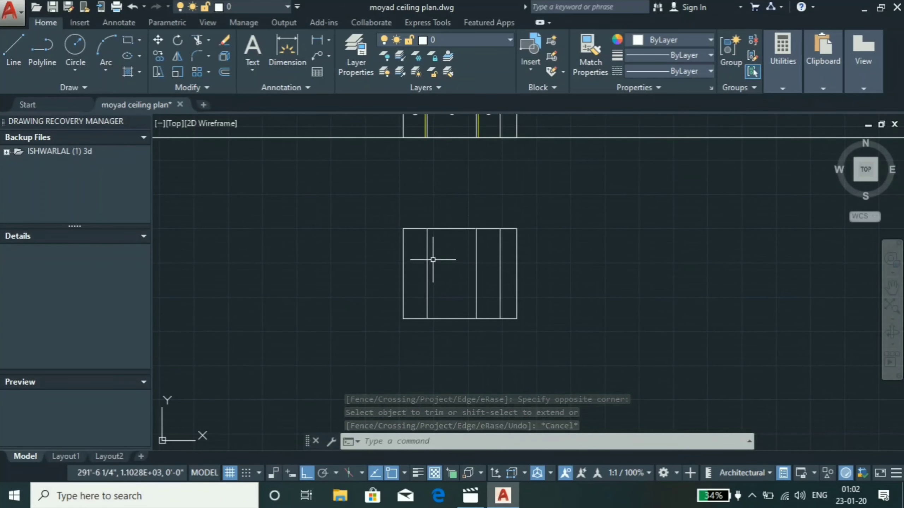
scroll(430, 257, "up", 2)
scroll(396, 273, "down", 2)
scroll(454, 245, "up", 2)
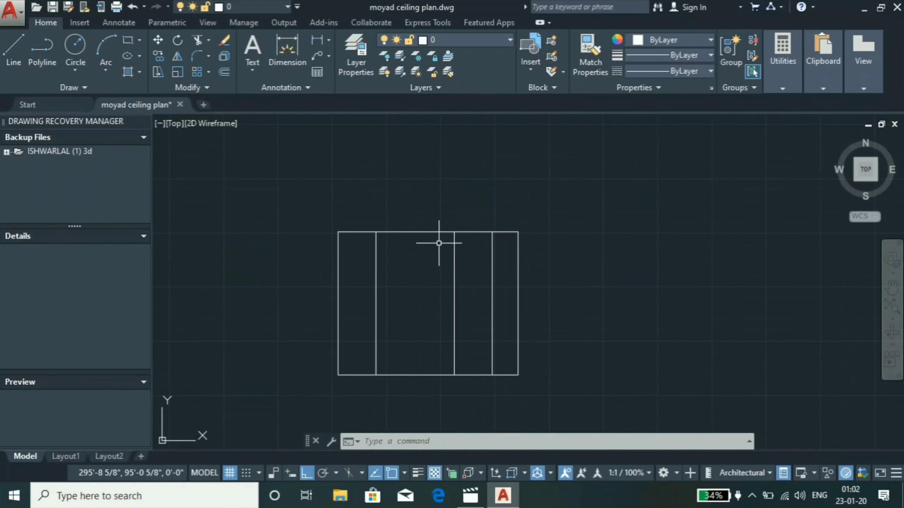
left_click(439, 243)
left_click(427, 215)
type("o")
key("Return")
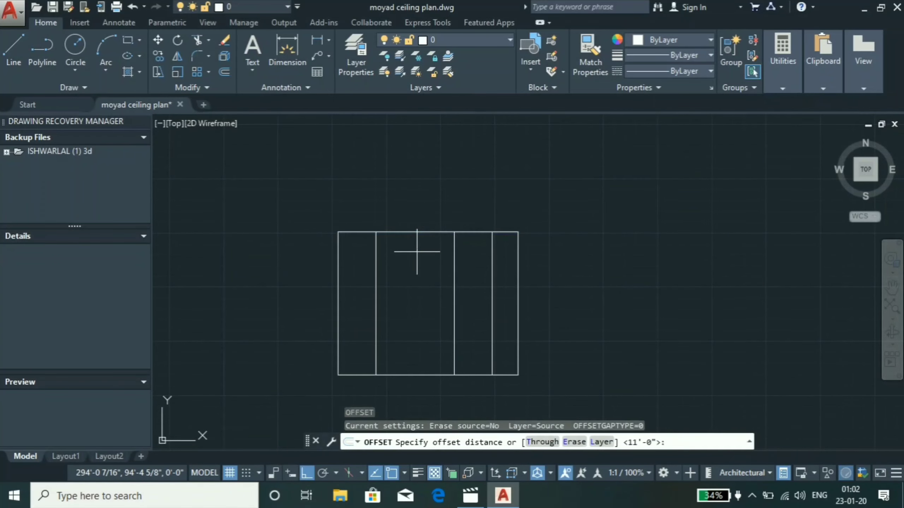
key("Return")
left_click(417, 232)
left_click(421, 311)
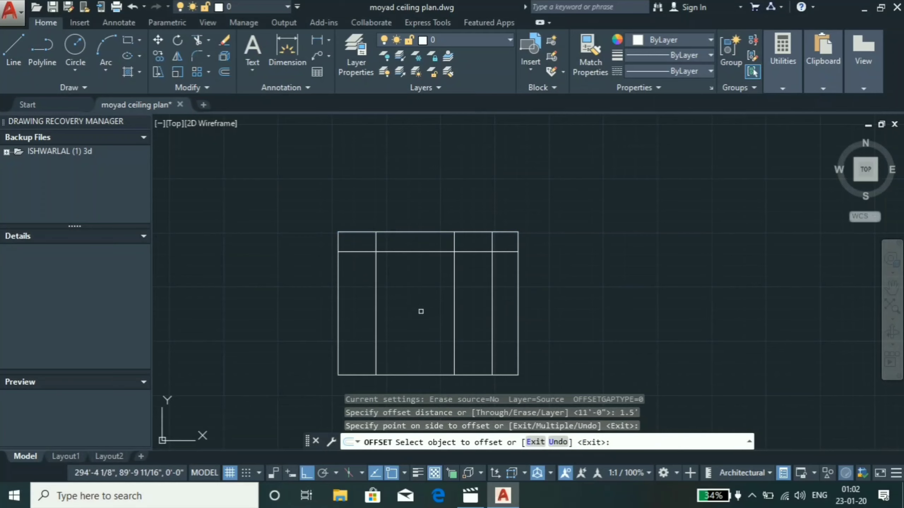
scroll(382, 285, "down", 5)
scroll(395, 264, "up", 7)
scroll(404, 258, "up", 2)
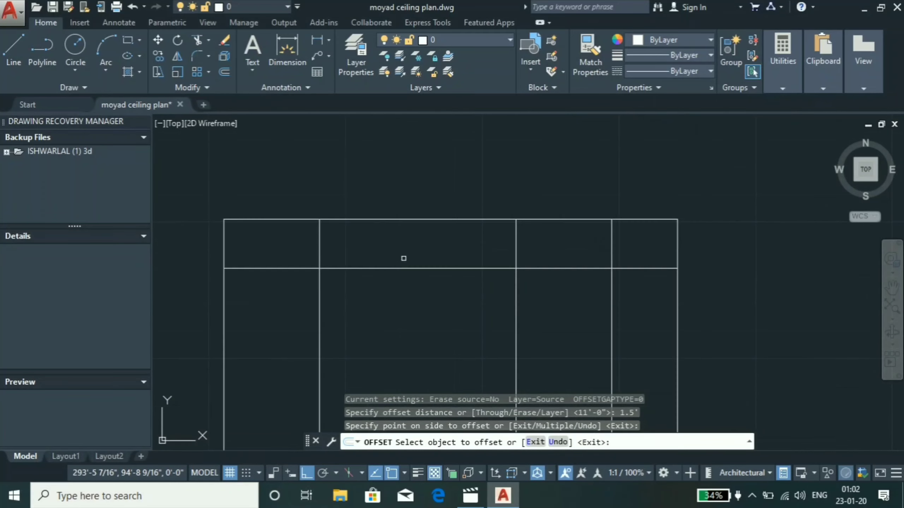
key("Escape")
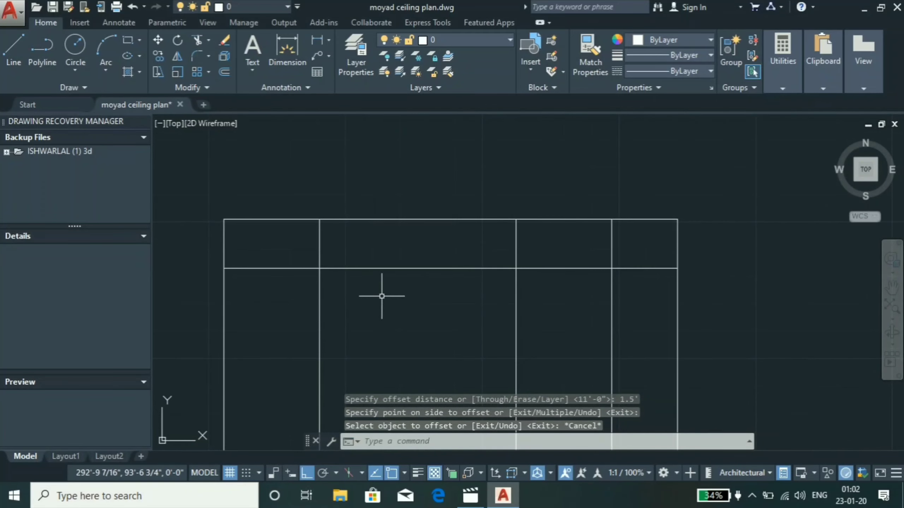
Trim the new offset line between the two inner verticals
type("tr")
key("Return")
left_click(320, 251)
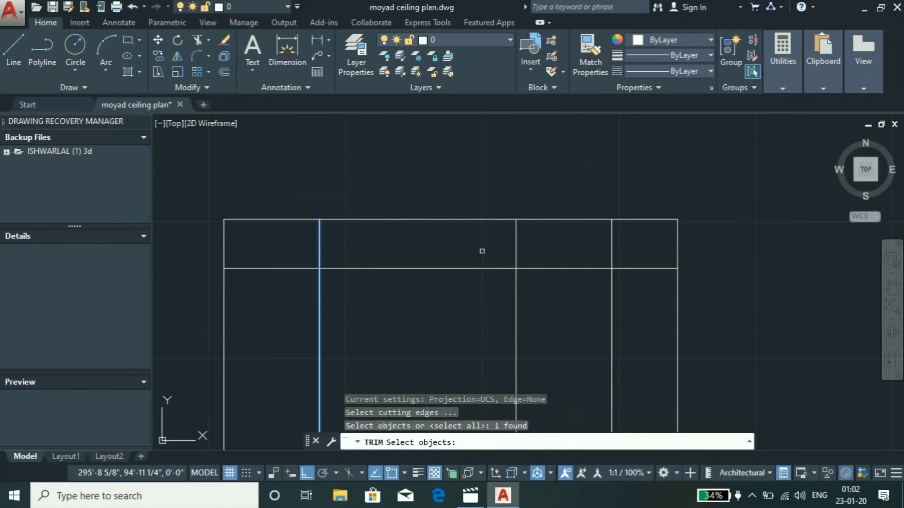
left_click(516, 251)
key("Return")
left_click(462, 259)
left_click(424, 303)
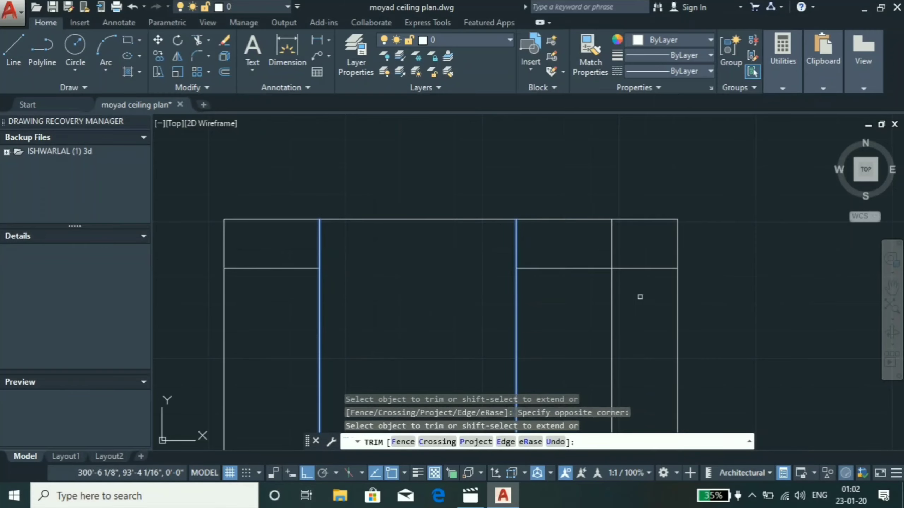
Trim away the line segments right of the right step line
key("Return")
key("Return")
left_click(612, 254)
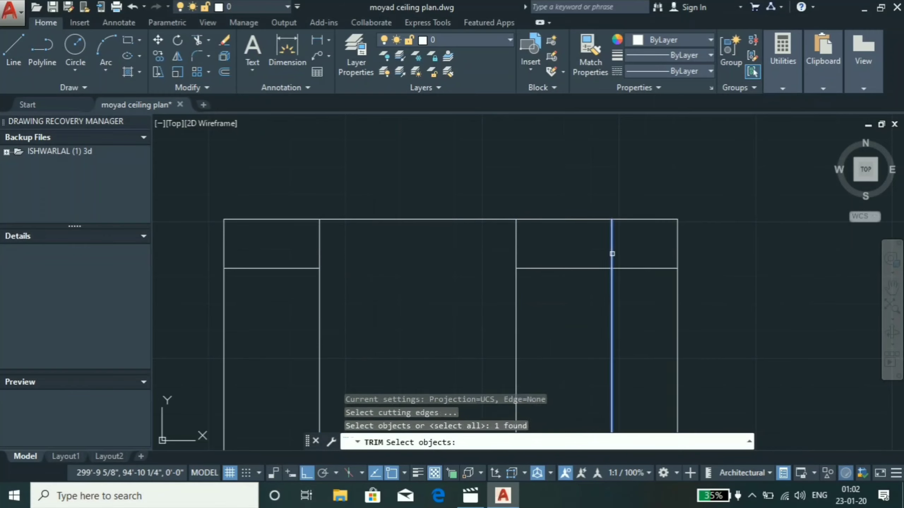
left_click(659, 257)
left_click(642, 287)
key("Escape")
scroll(627, 287, "down", 3)
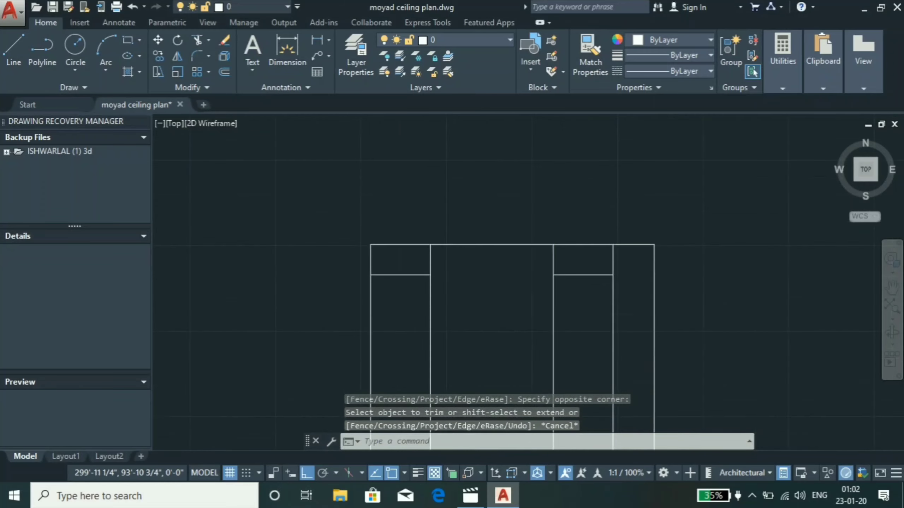
scroll(602, 288, "down", 1)
scroll(550, 291, "up", 2)
scroll(549, 292, "up", 2)
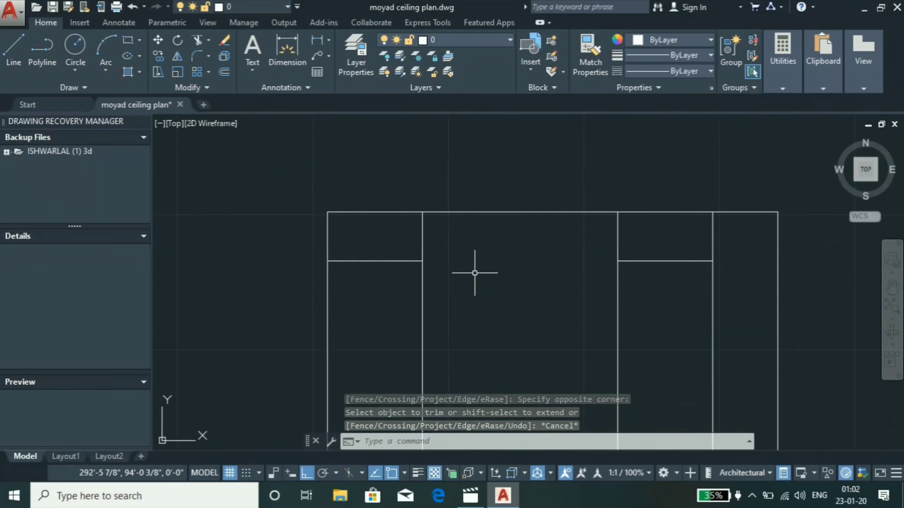
Trim the vertical lines below both boxes, using their bottom lines as edges
type("tr")
key("Return")
left_click(385, 261)
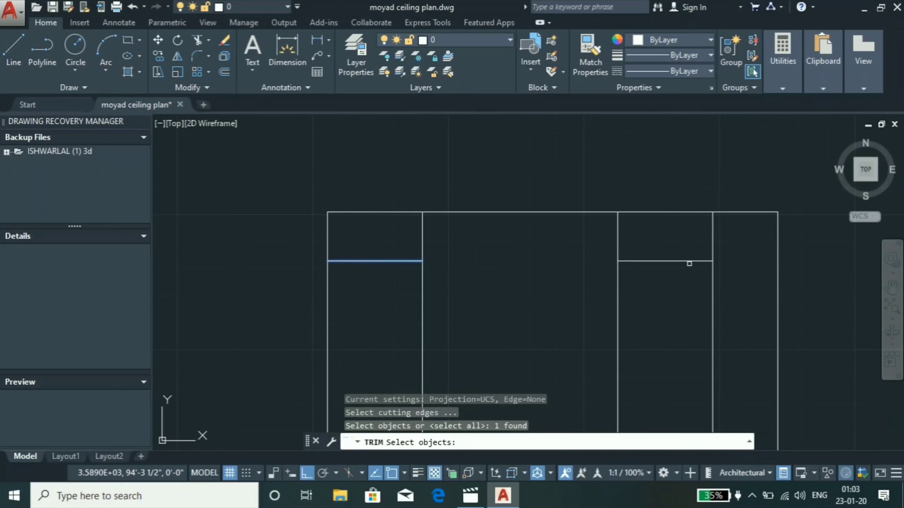
left_click(689, 261)
key("Return")
left_click(677, 284)
left_click(397, 358)
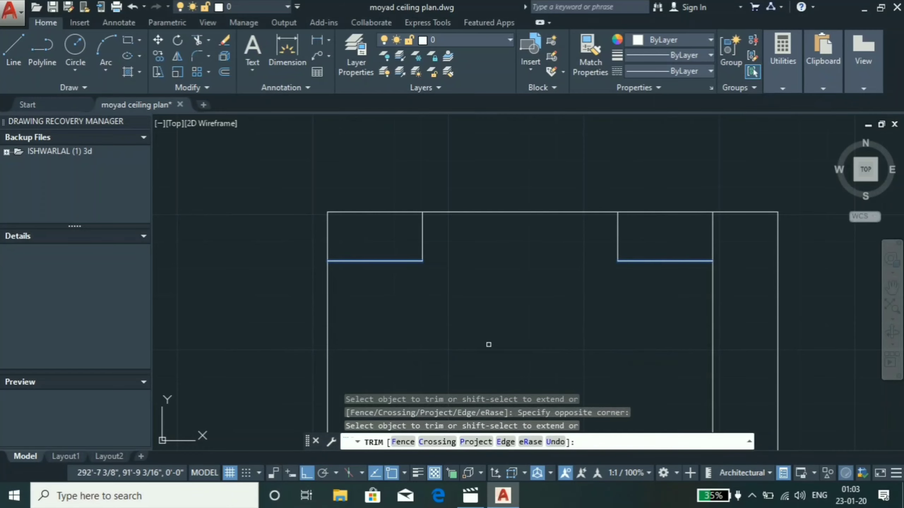
key("Escape")
Offset the top ceiling line 1' downward
left_click(489, 212)
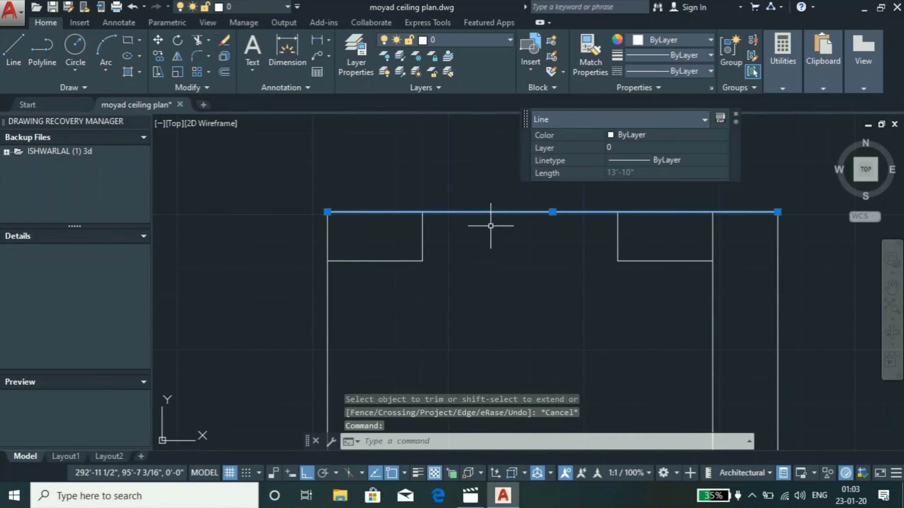
type("o")
key("Return")
type("1'")
key("Return")
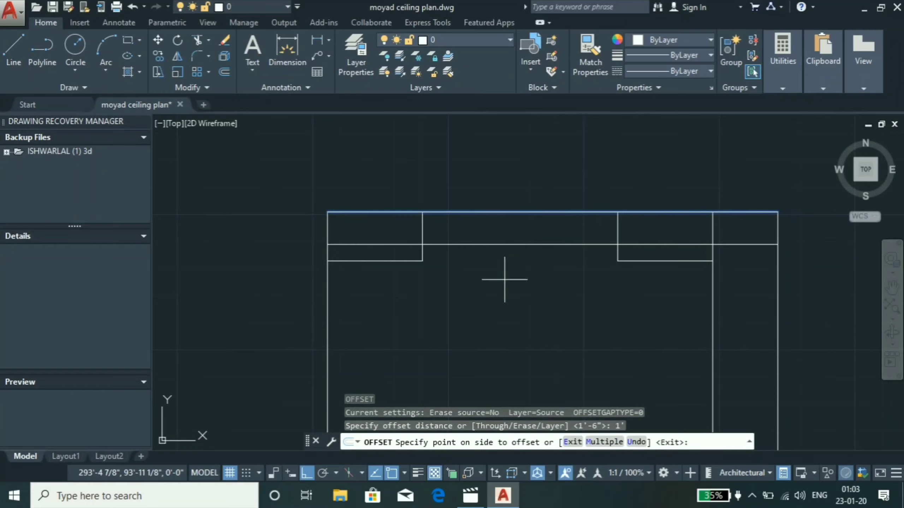
left_click(506, 298)
key("Escape")
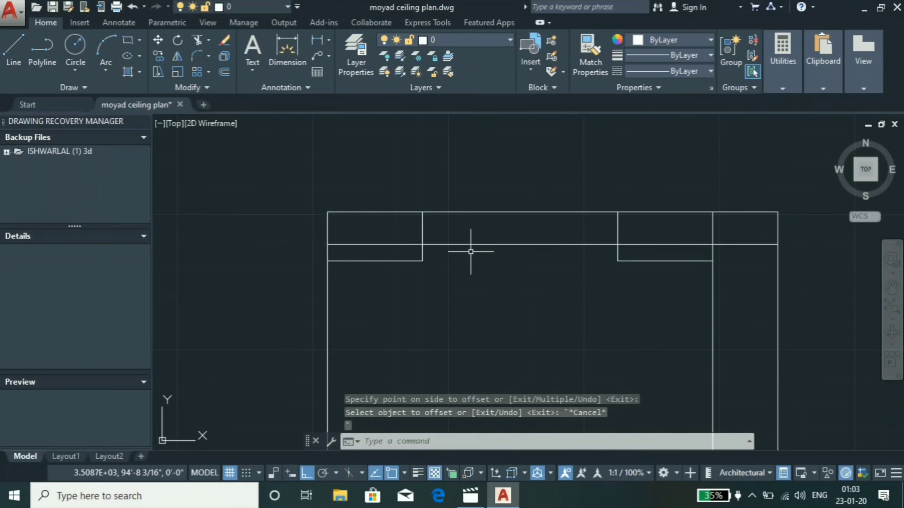
Trim the 1' offset line inside the left box
type("tr")
key("Return")
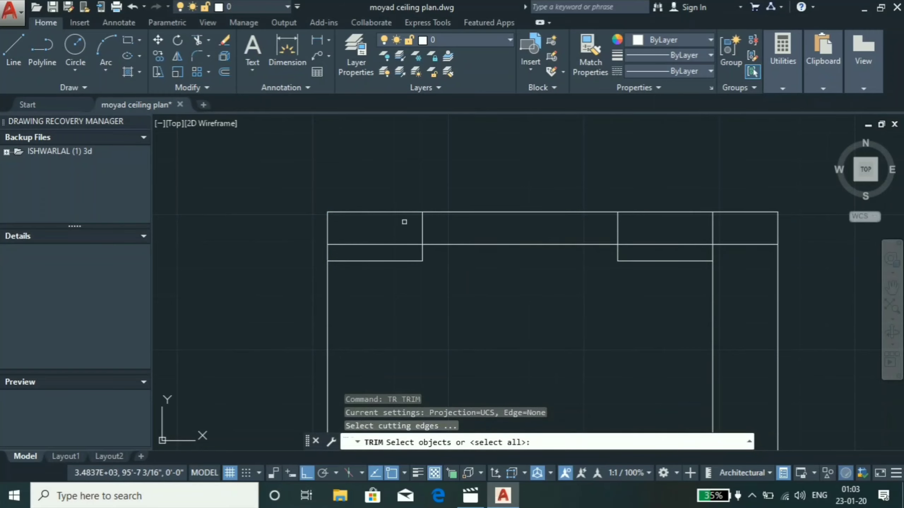
left_click(421, 236)
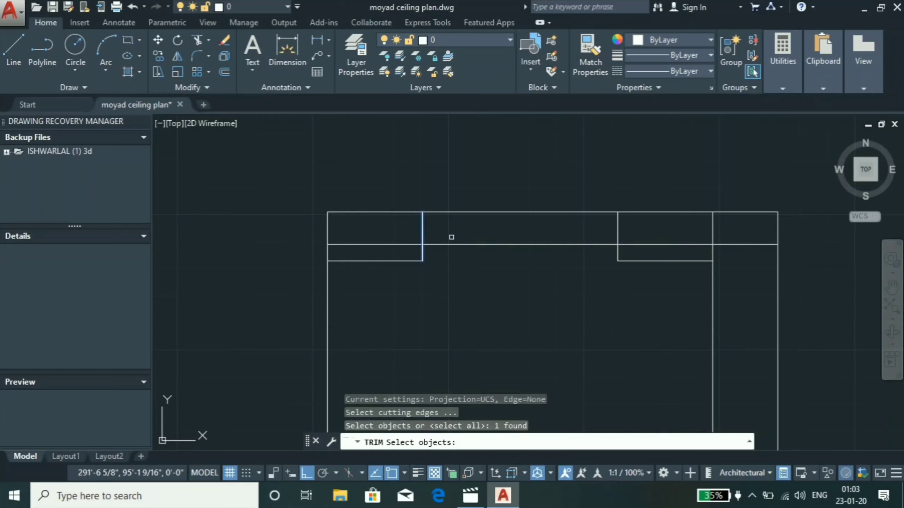
left_click(618, 234)
key("Return")
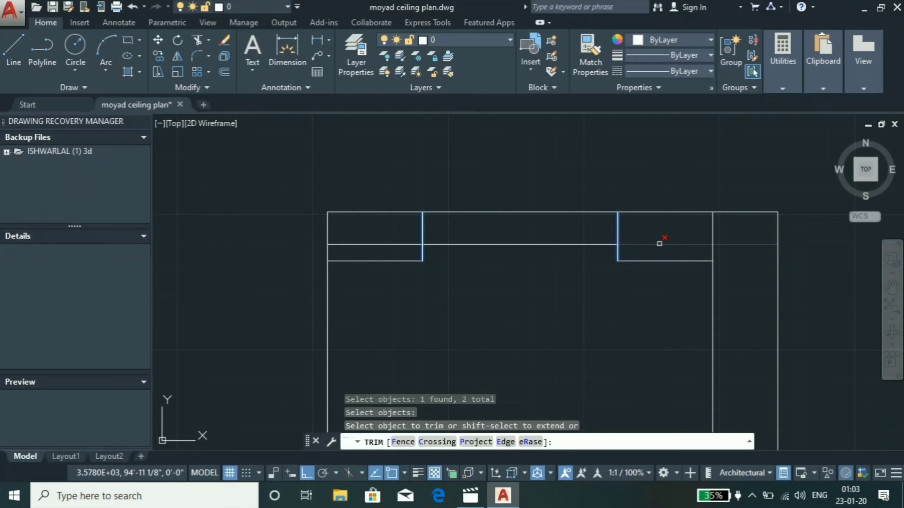
left_click(713, 234)
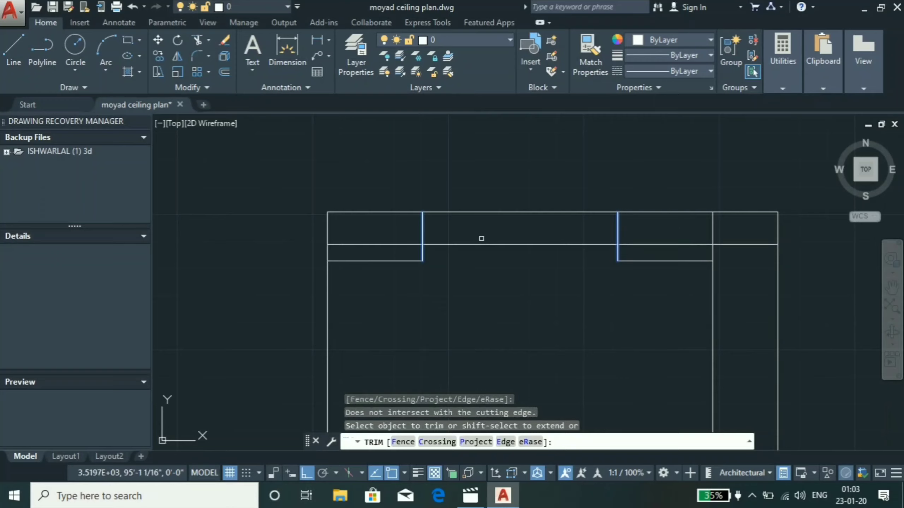
left_click(393, 245)
Trim the 1' offset line inside the right box
key("Return")
key("Return")
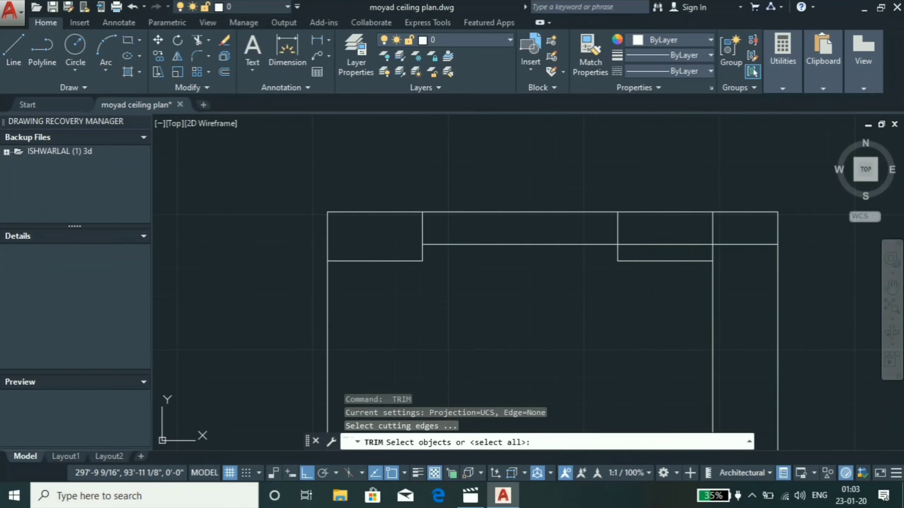
left_click(618, 225)
left_click(711, 237)
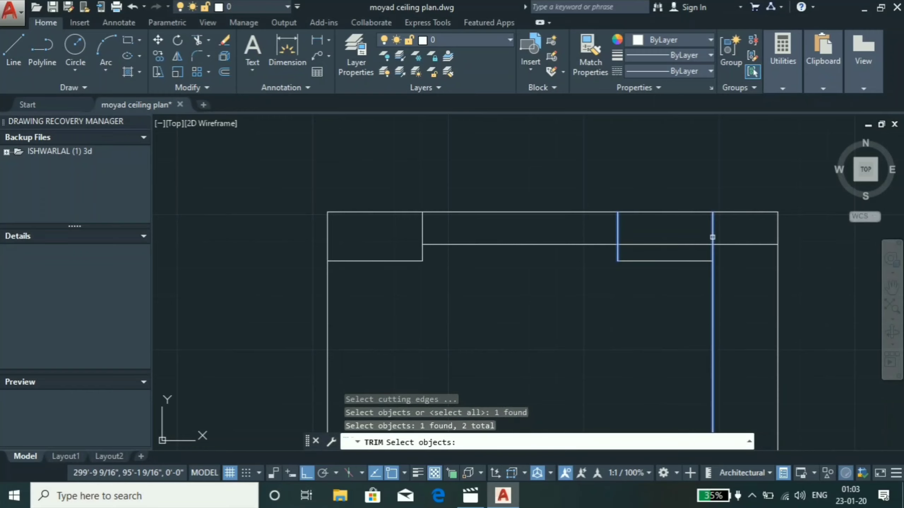
key("Return")
left_click(682, 245)
key("Escape")
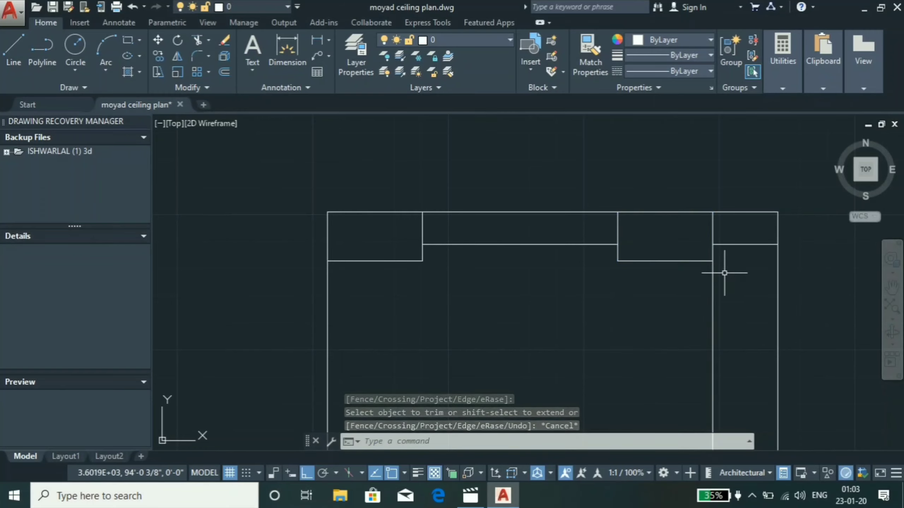
Trim the vertical line below the right box
type("tr")
key("Return")
left_click(690, 260)
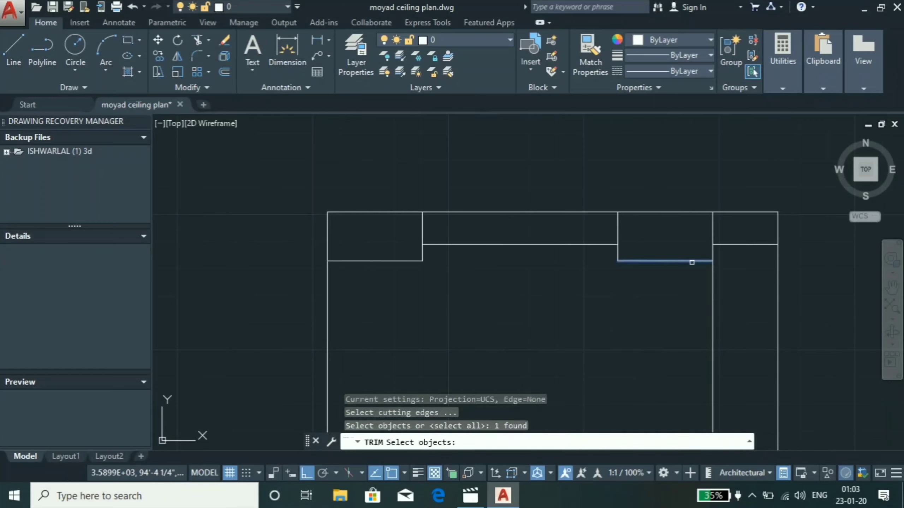
key("Return")
left_click(714, 275)
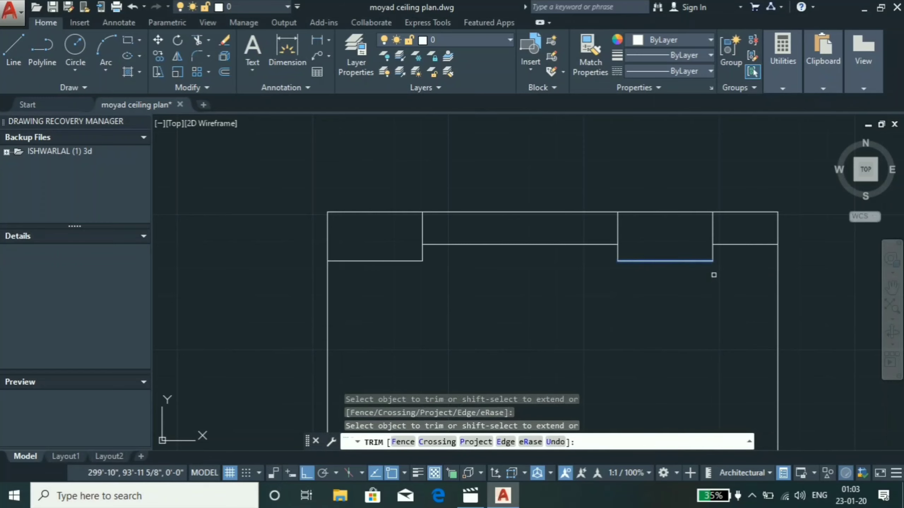
key("Escape")
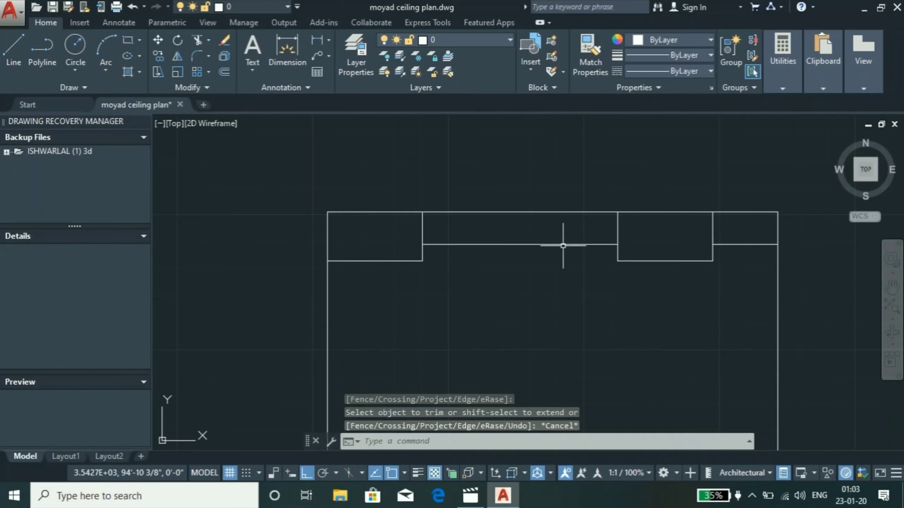
Trim the box tops against the middle line to leave the stepped profile
scroll(428, 238, "up", 3)
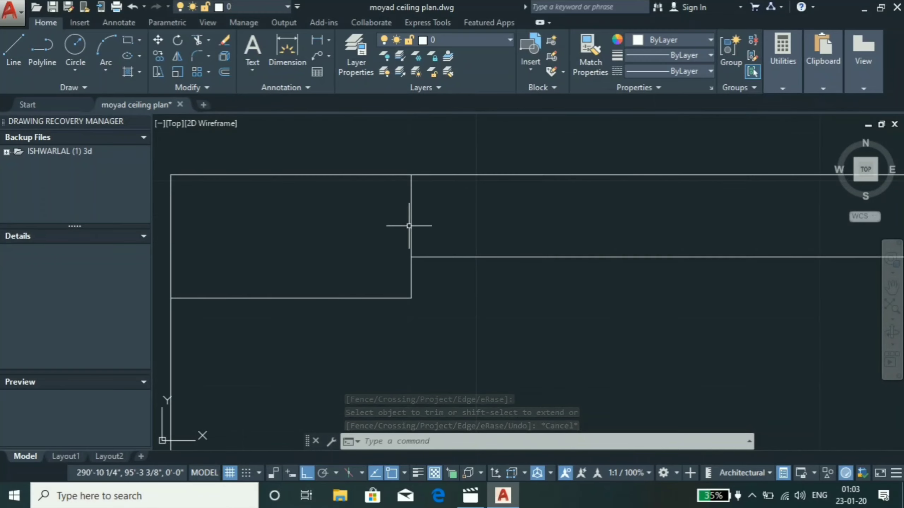
type("tr")
key("Return")
left_click(428, 257)
scroll(390, 258, "down", 3)
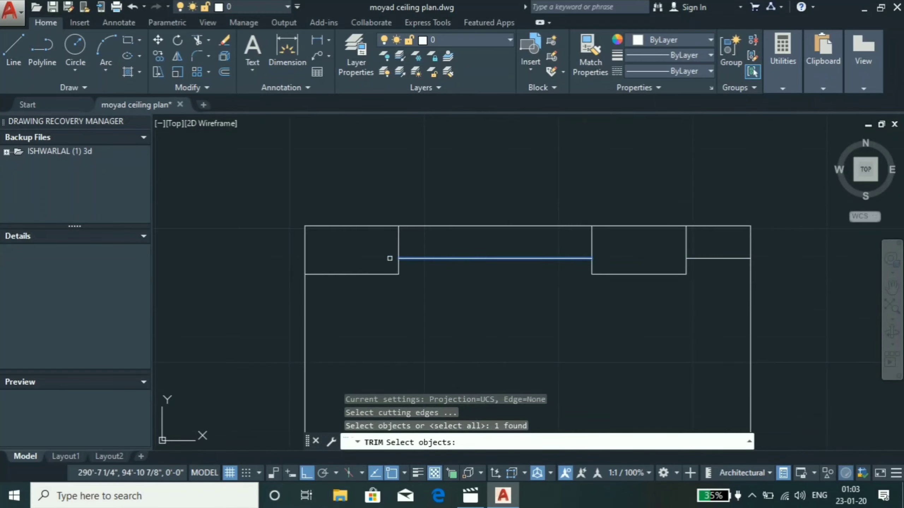
left_click(702, 261)
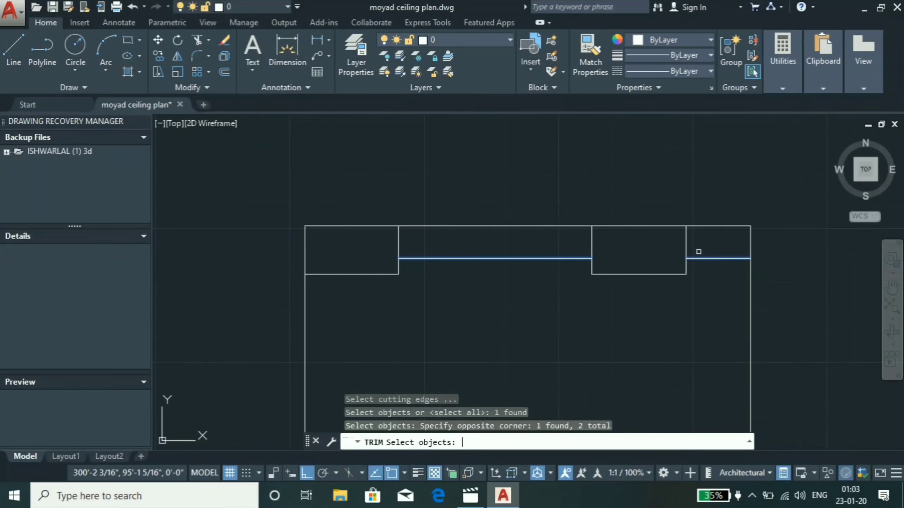
key("Return")
left_click(700, 242)
left_click(369, 251)
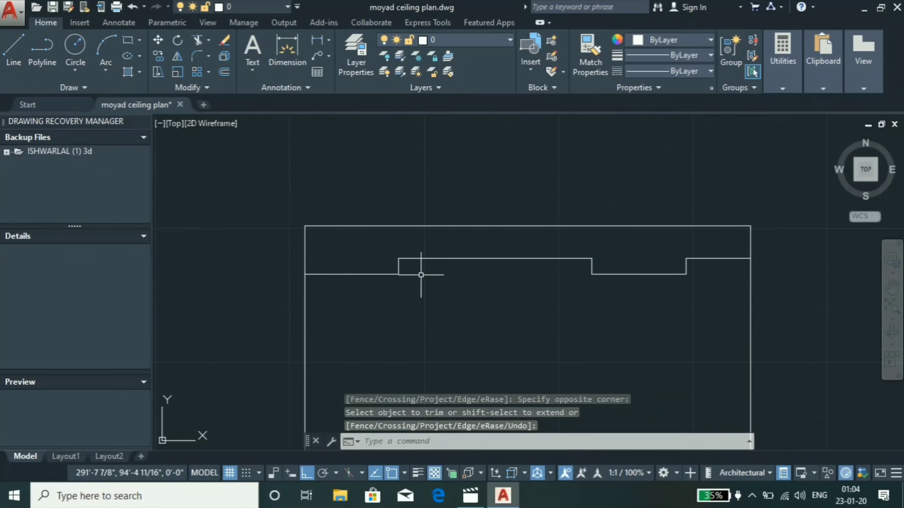
scroll(420, 274, "up", 2)
End trimming and select the small vertical step line at the left end
scroll(386, 263, "up", 1)
key("Escape")
left_click(391, 234)
left_click(380, 238)
scroll(541, 242, "down", 2)
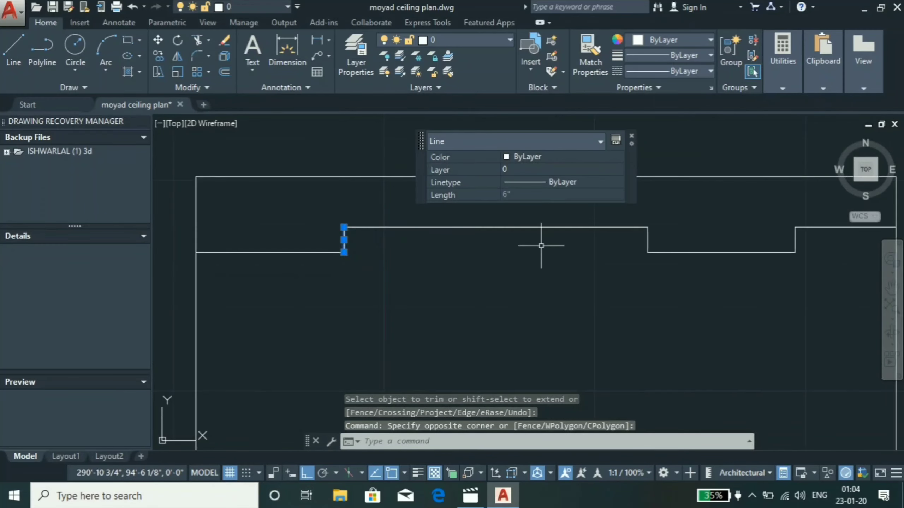
Draw 3" step lines from the lower line's end, then undo them
left_click(13, 48)
left_click(299, 299)
type("3\"")
key("Return")
type("3\"")
key("Return")
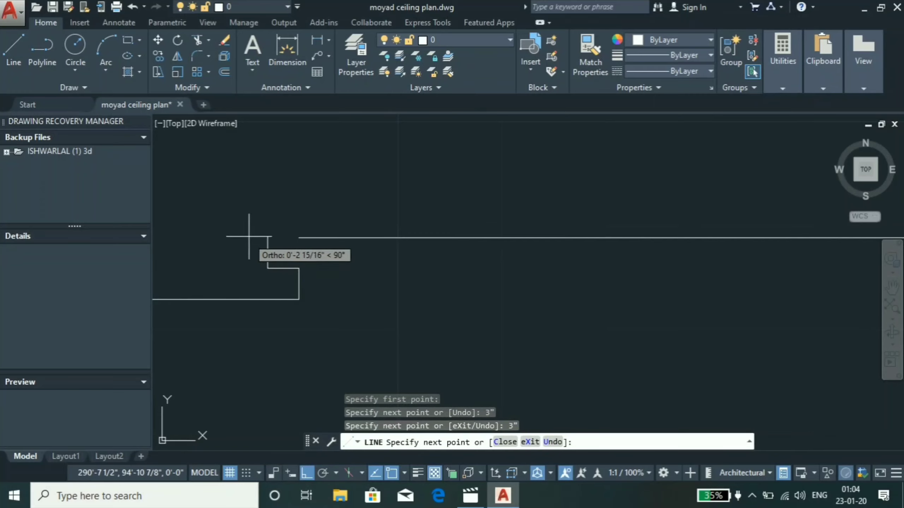
type("\"")
key("Return")
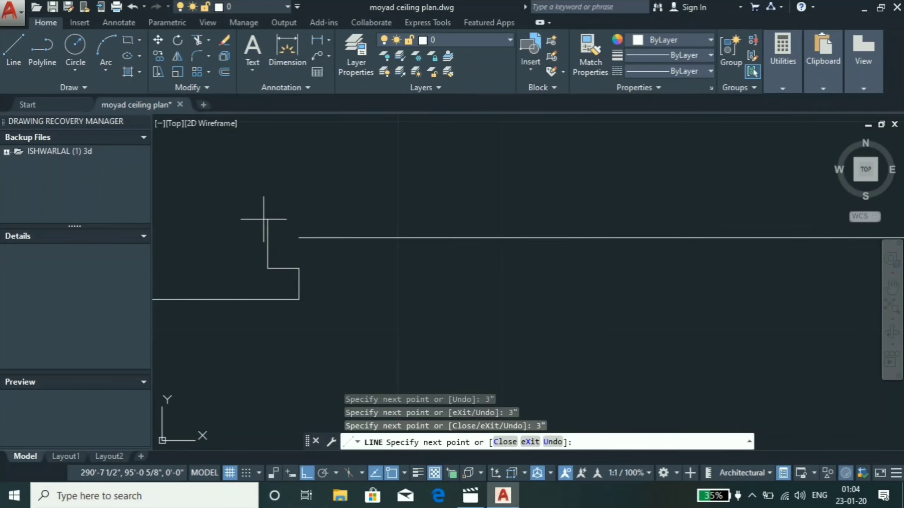
type("3")
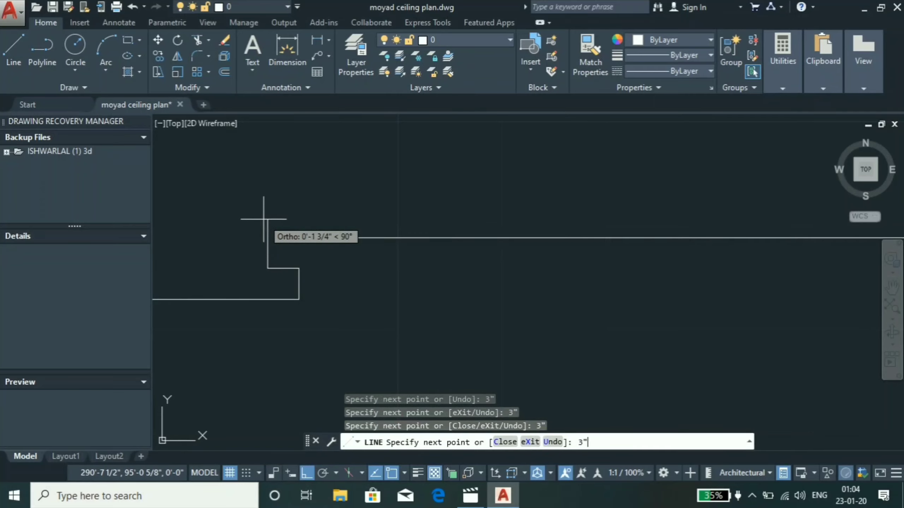
key("Return")
key("Escape")
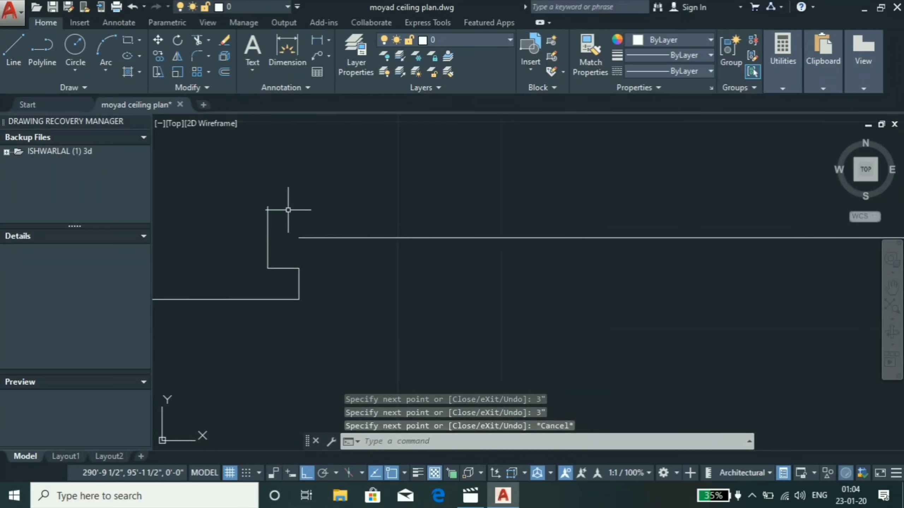
key("ctrl+z")
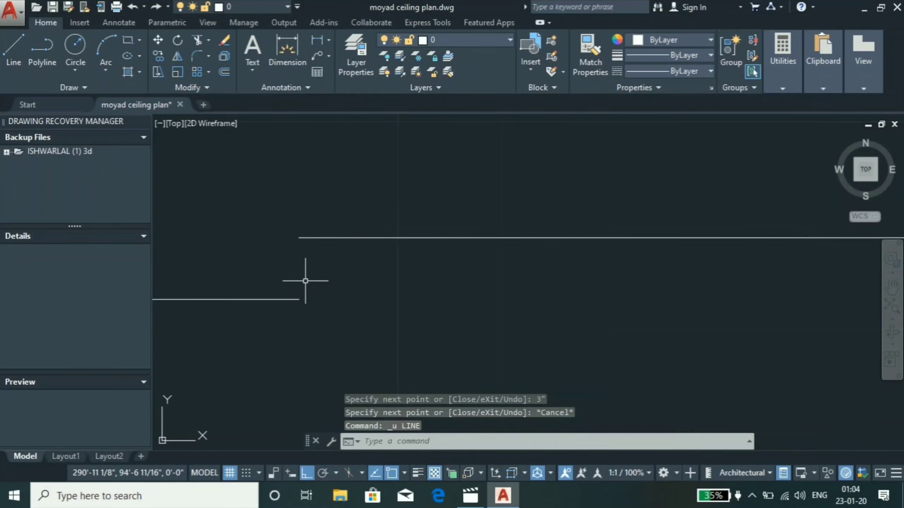
Redraw the step from the lower line's end: 3" up, then 3" left
type("l")
key("Return")
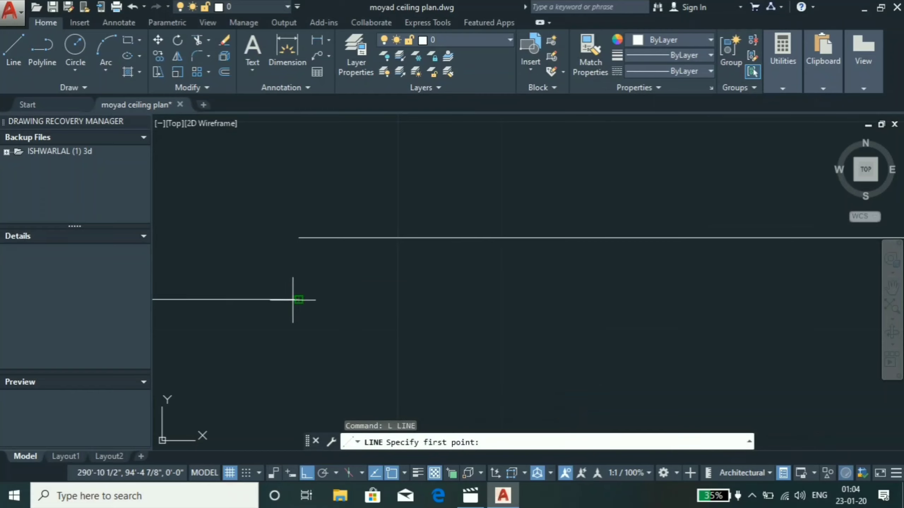
left_click(301, 299)
type("3")
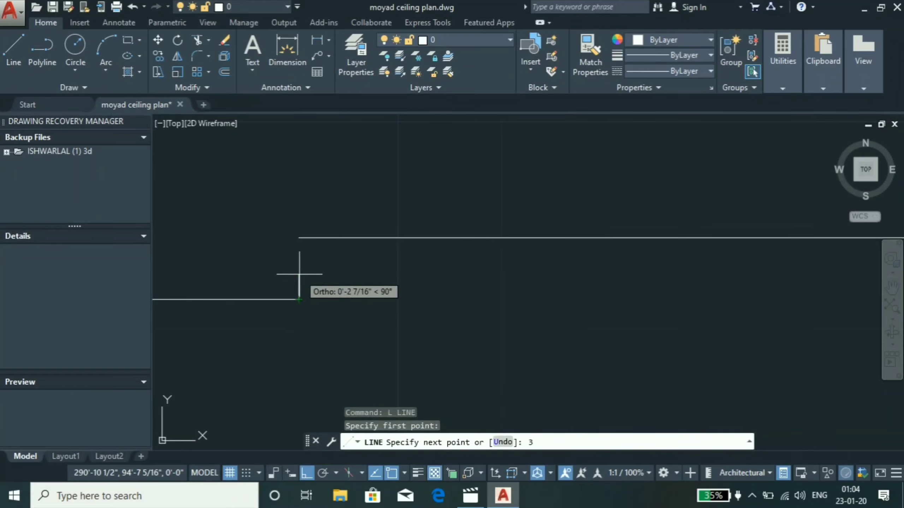
type("\"")
key("Return")
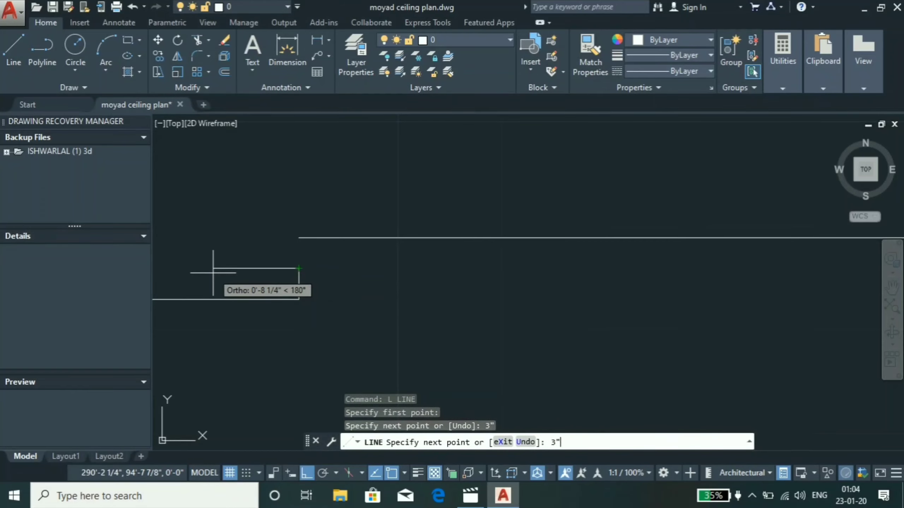
key("Return")
type("3\"")
key("Return")
type("f")
key("Return")
Join the short vertical step line to the top line in a sharp corner
left_click(267, 249)
left_click(302, 238)
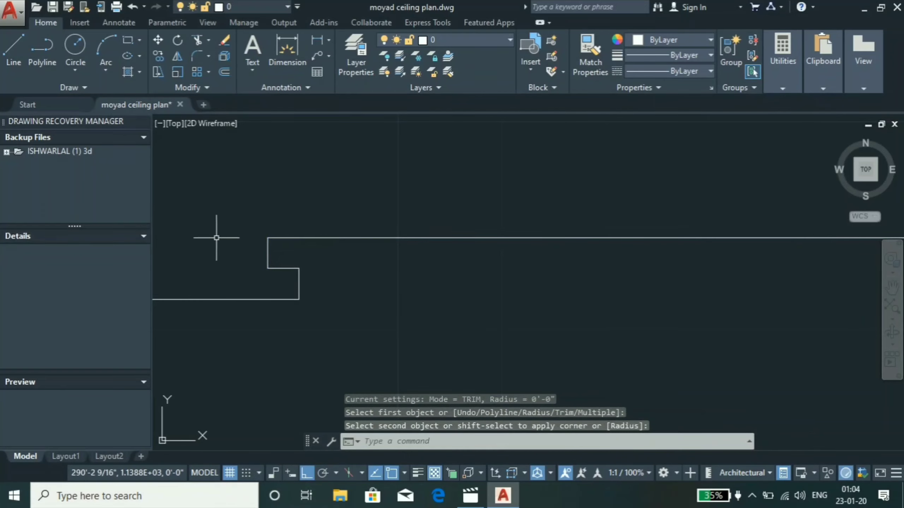
scroll(217, 238, "down", 2)
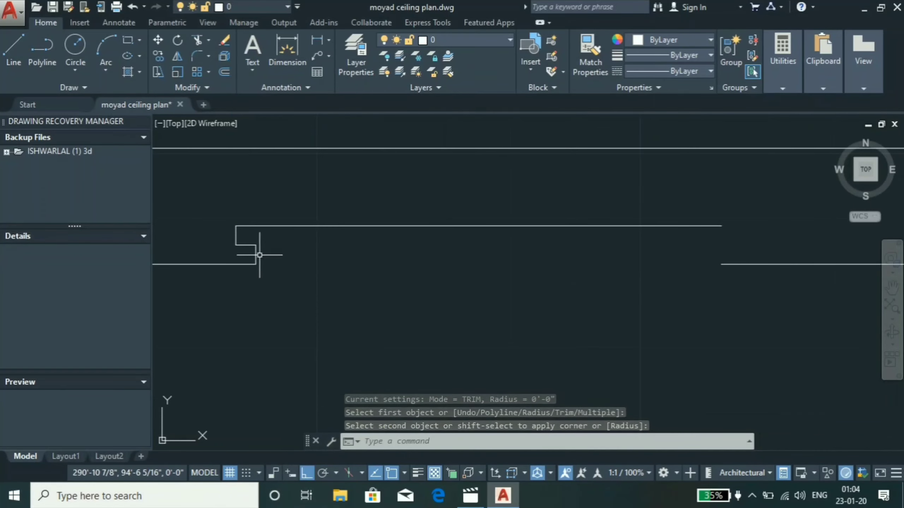
Mirror the three step lines to the right end, keeping the originals
left_click(274, 236)
left_click(217, 252)
type("mi")
key("Return")
left_click(479, 225)
left_click(480, 182)
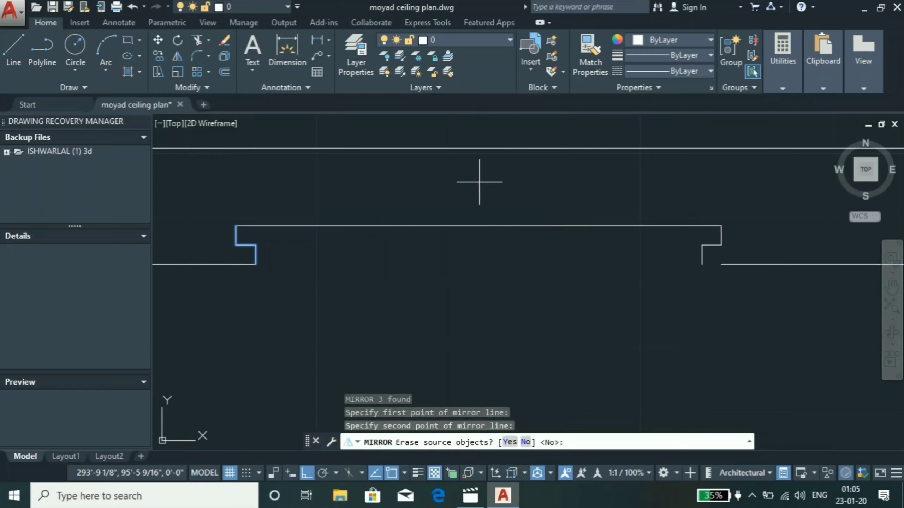
key("Return")
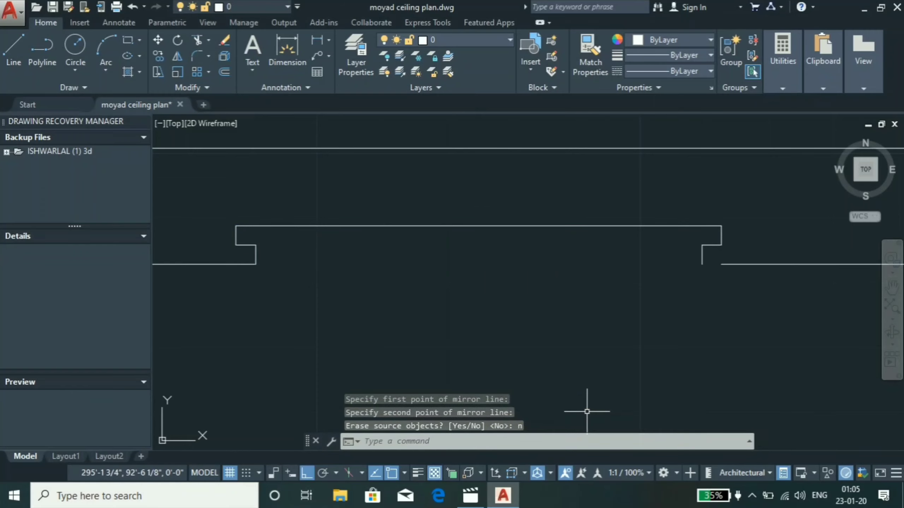
Start FILLET, then cancel it with Esc
type("f")
key("Return")
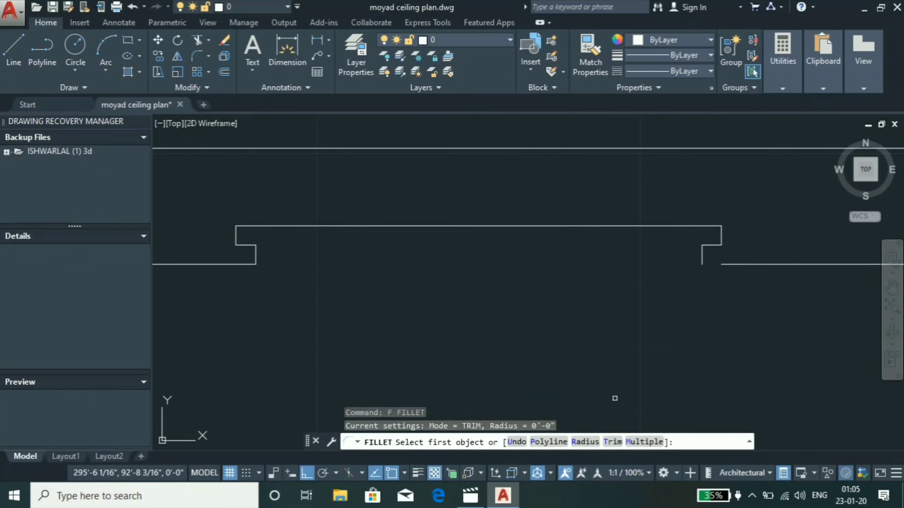
scroll(598, 347, "down", 2)
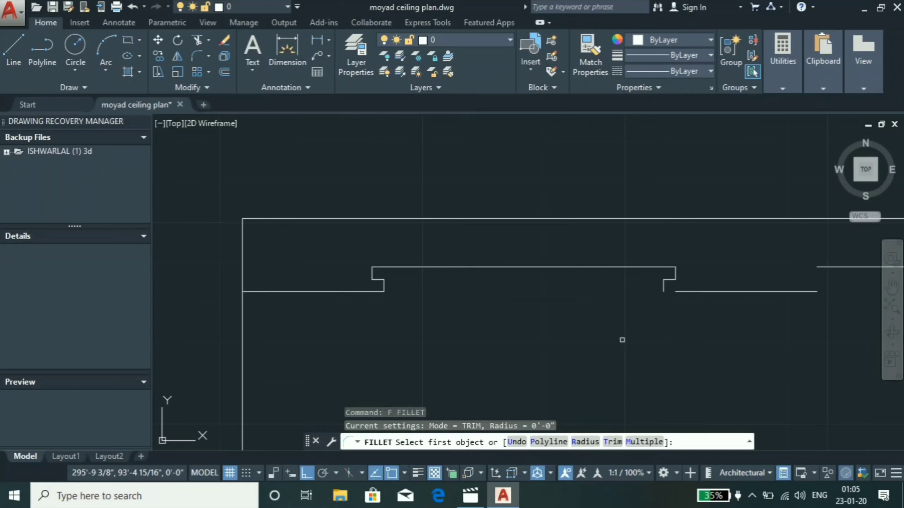
key("Escape")
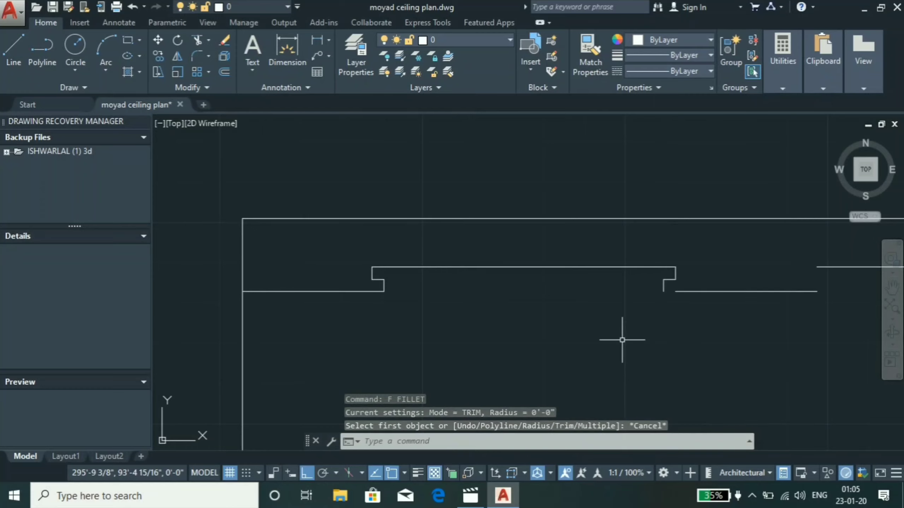
key("Escape")
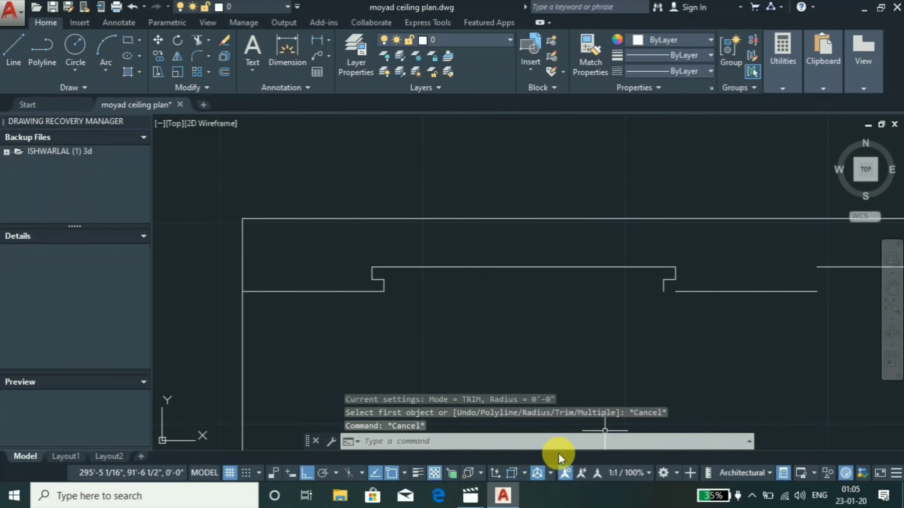
scroll(673, 269, "up", 5)
Erase the old step lines and redraw the step as three 3-inch segments
left_click(678, 269)
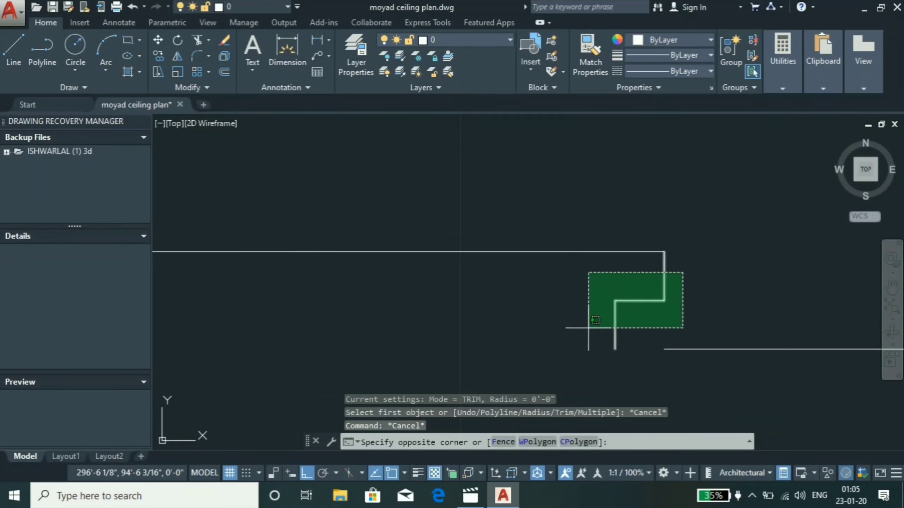
left_click(586, 325)
key("Delete")
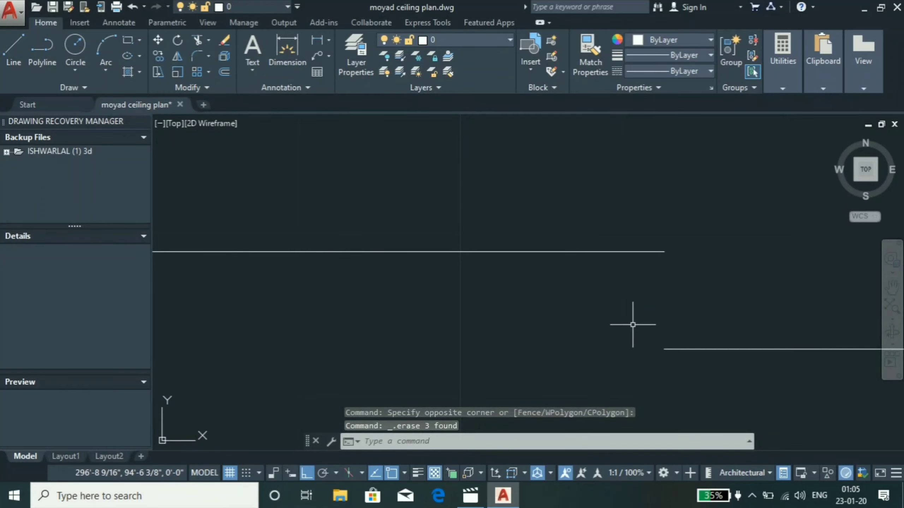
type("l")
key("Return")
left_click(664, 349)
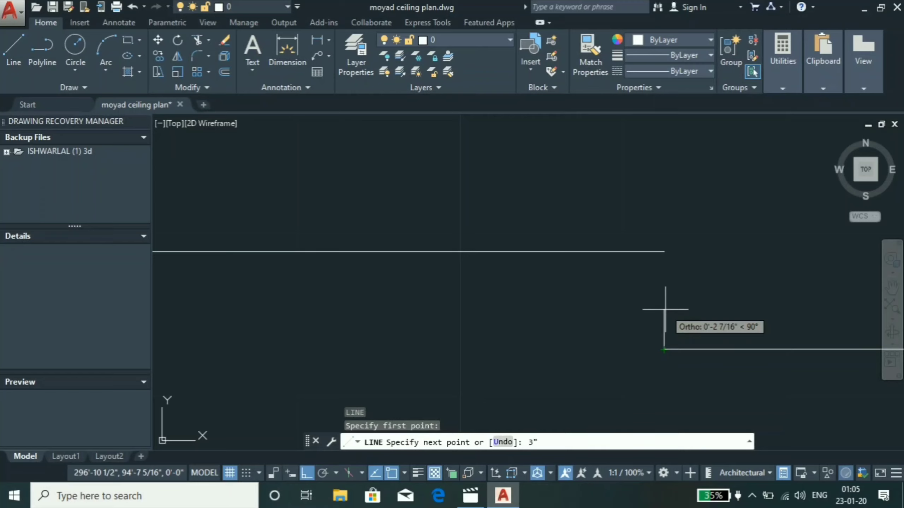
key("Return")
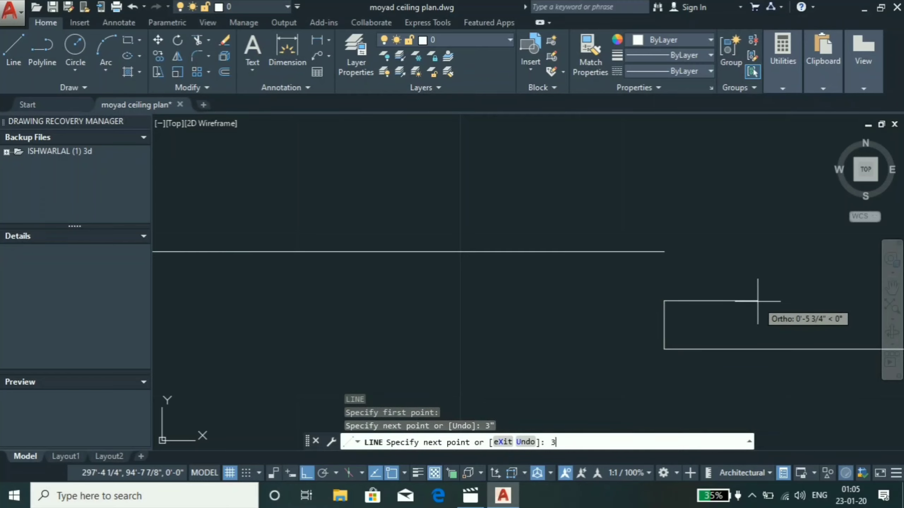
key("Return")
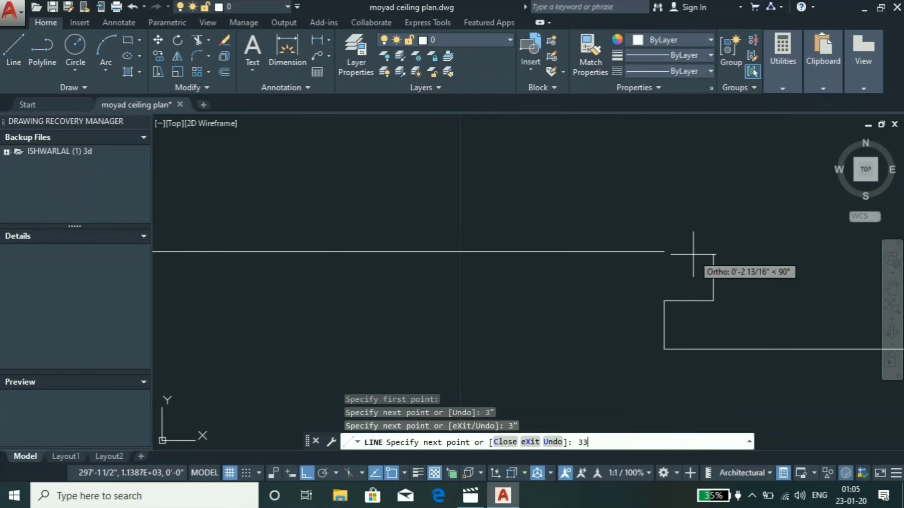
key("Return")
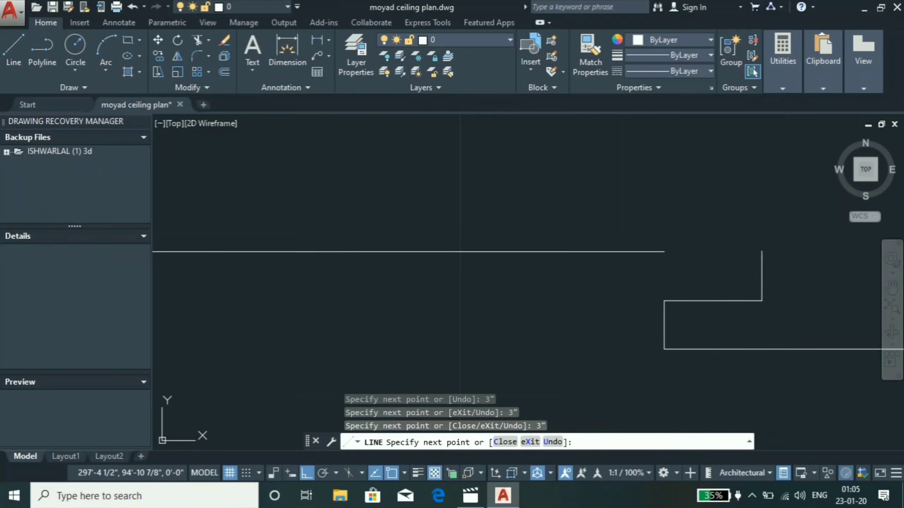
key("Escape")
Fillet the top ceiling line to the new step's vertical line for a clean corner
type("f")
key("Return")
left_click(623, 252)
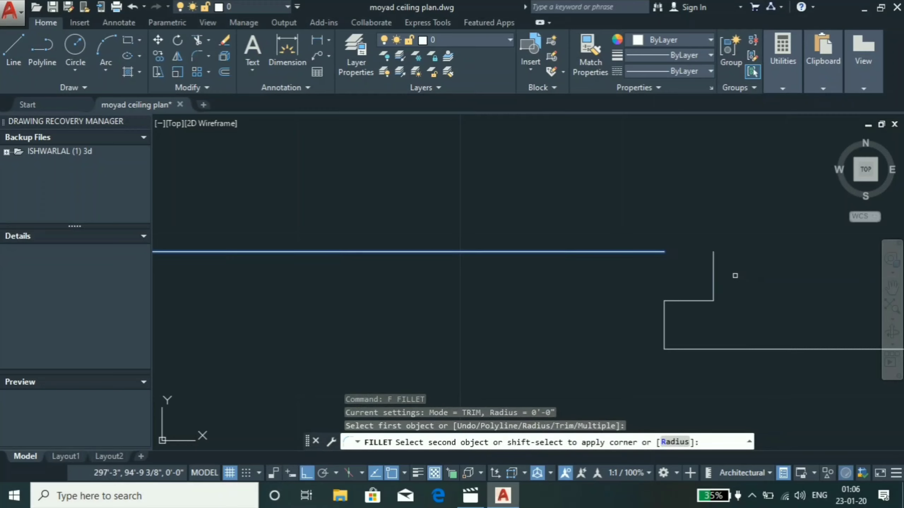
left_click(713, 259)
scroll(426, 268, "down", 4)
scroll(482, 273, "down", 2)
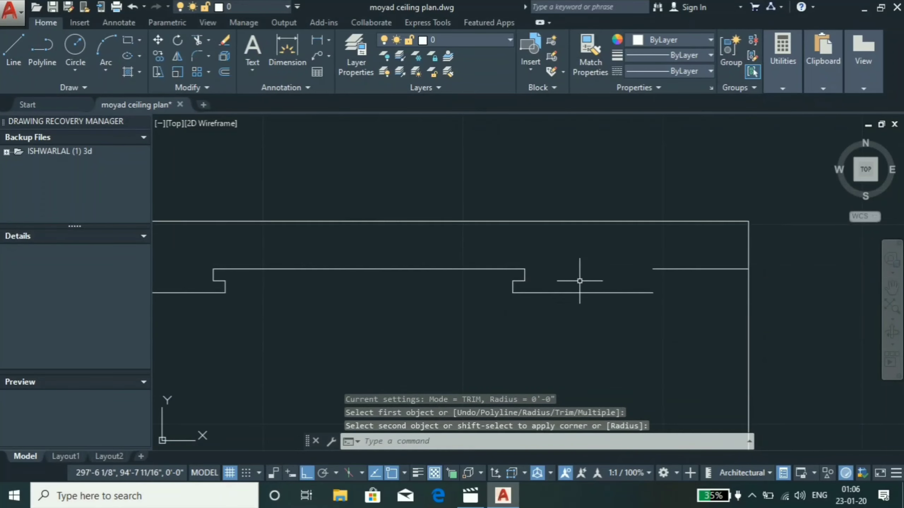
scroll(658, 285, "up", 2)
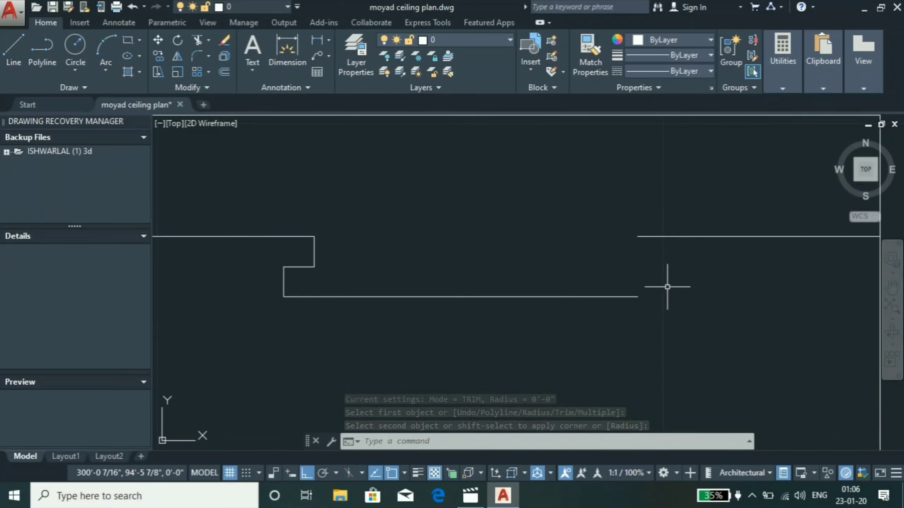
scroll(654, 294, "up", 2)
Draw the right-hand step from the bottom line's end with 3-inch rises and tread, removing a stray short line
type("1")
key("Return")
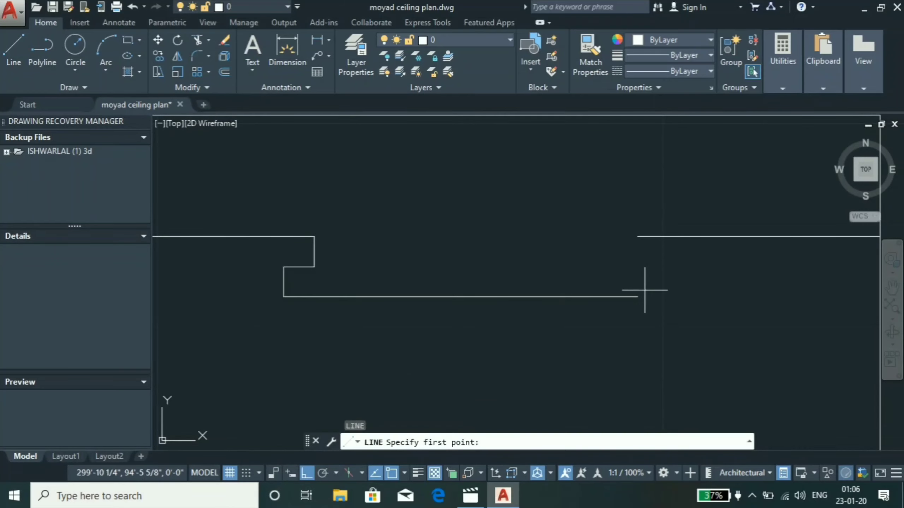
left_click(639, 297)
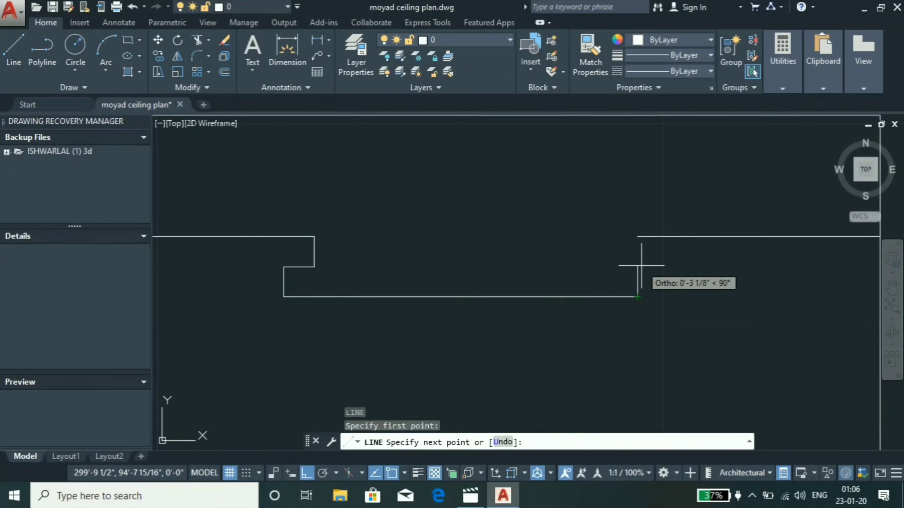
type("3\"")
key("Return")
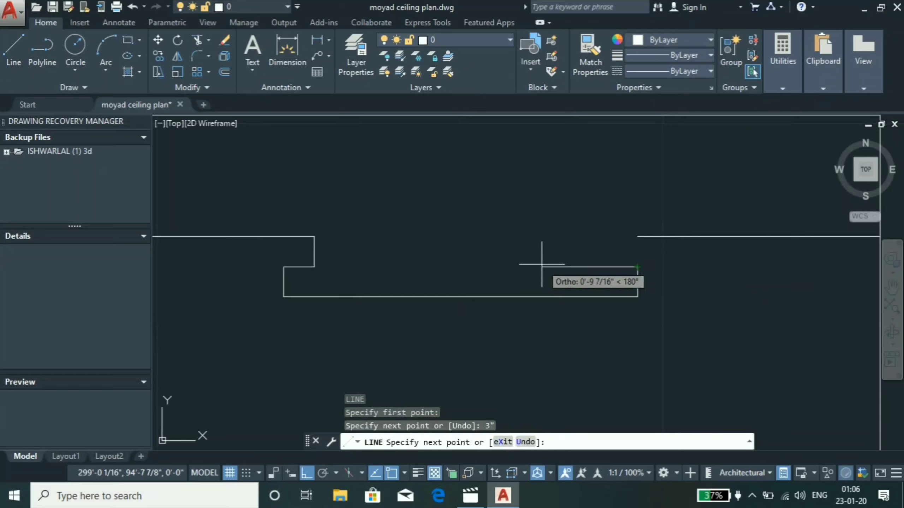
key("Return")
type("3\"")
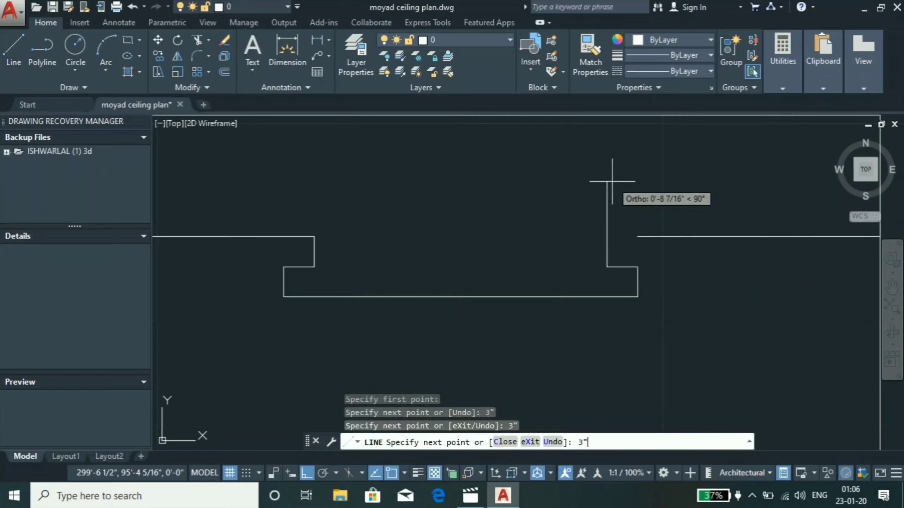
key("Return")
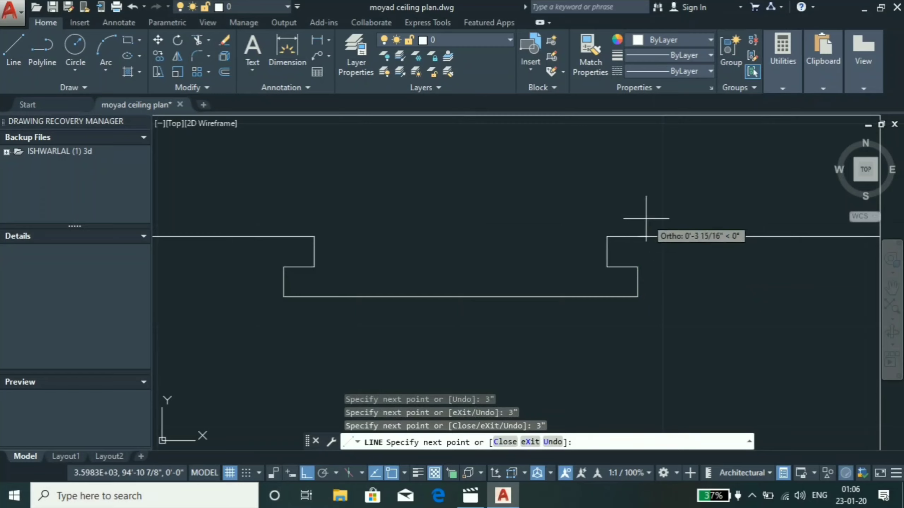
left_click(638, 237)
key("Escape")
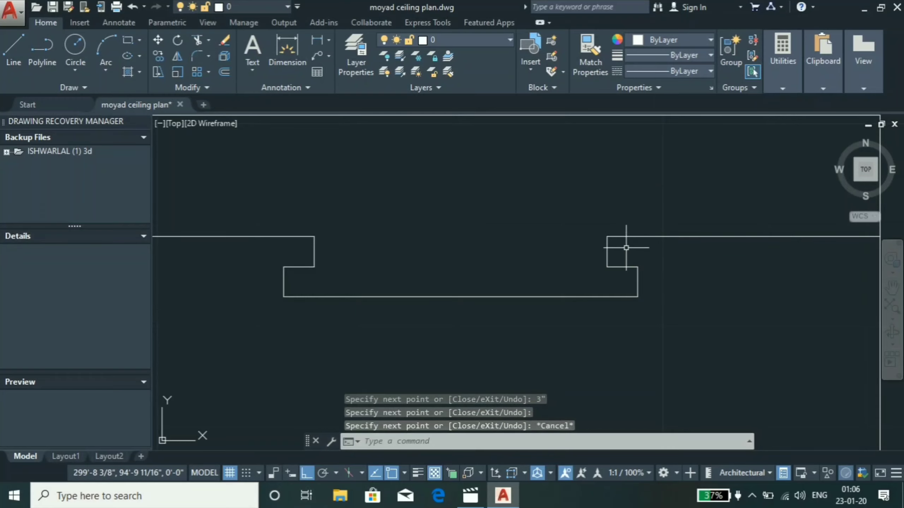
left_click(625, 236)
key("Delete")
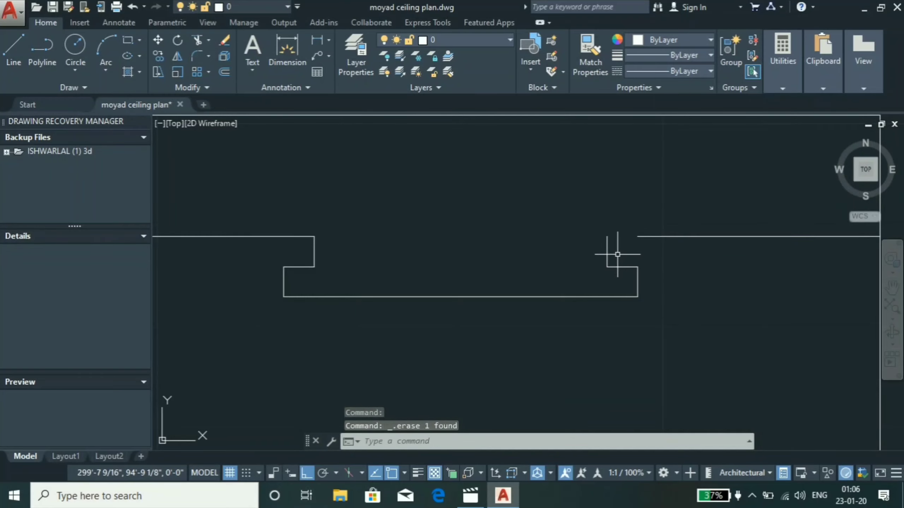
Fillet the step's vertical line to the right ceiling line and save the drawing
type("f")
key("Return")
left_click(606, 246)
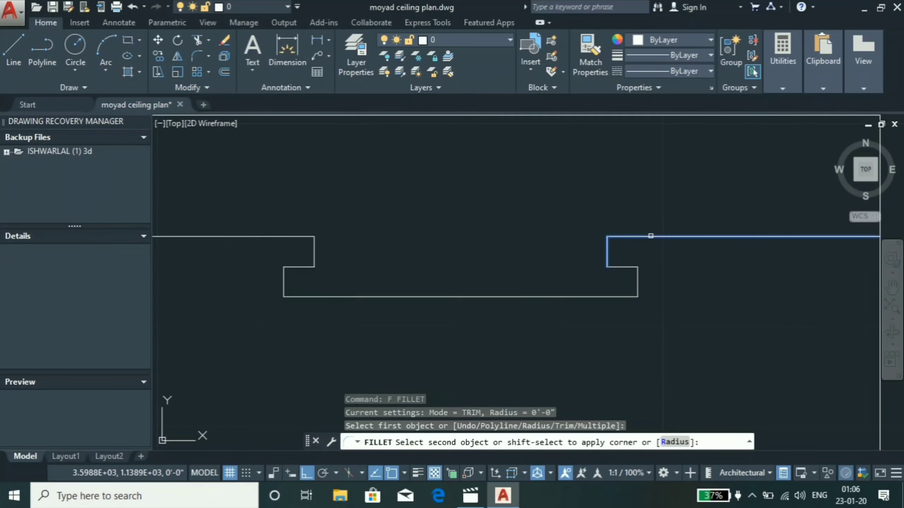
left_click(648, 236)
scroll(601, 238, "down", 3)
key("Return")
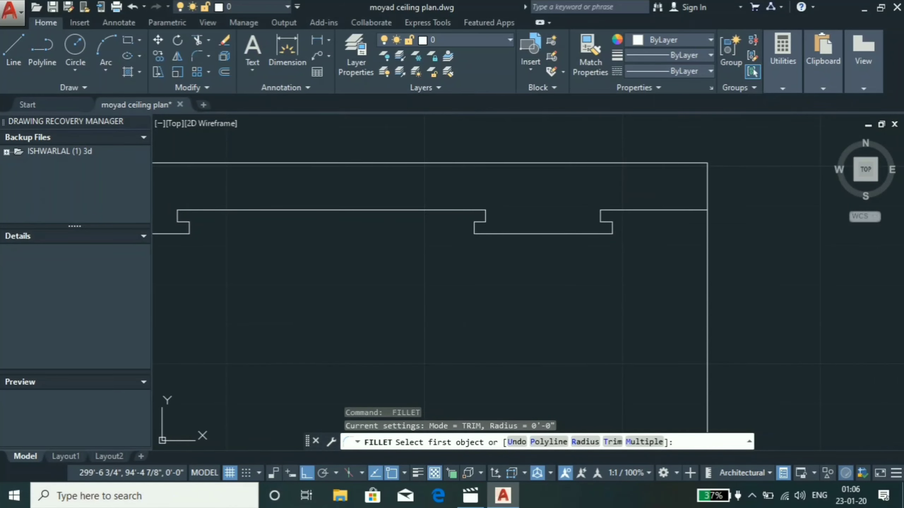
key("Escape")
key("ctrl+s")
scroll(605, 207, "down", 4)
scroll(577, 231, "down", 2)
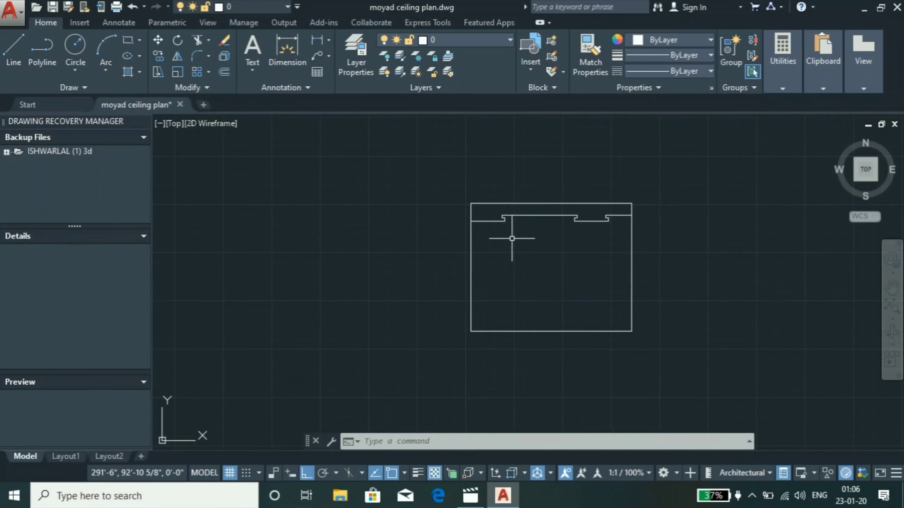
Draw a small circle at the cornice step's notch corner
scroll(444, 242, "down", 2)
scroll(473, 235, "down", 2)
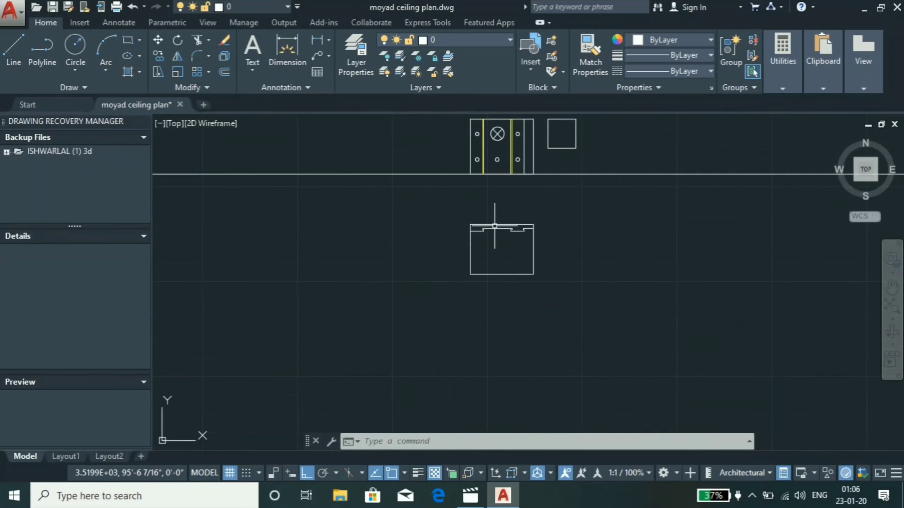
scroll(506, 208, "up", 2)
scroll(463, 251, "up", 2)
scroll(473, 231, "up", 3)
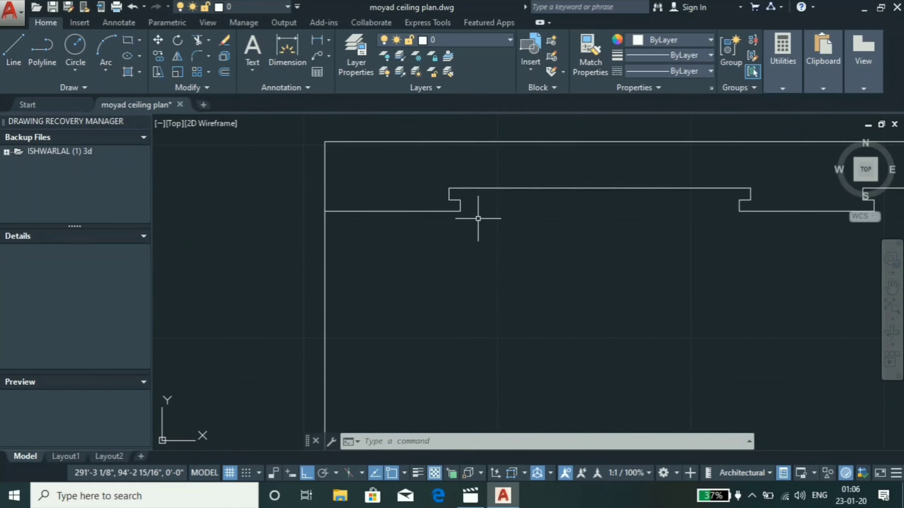
scroll(478, 217, "up", 3)
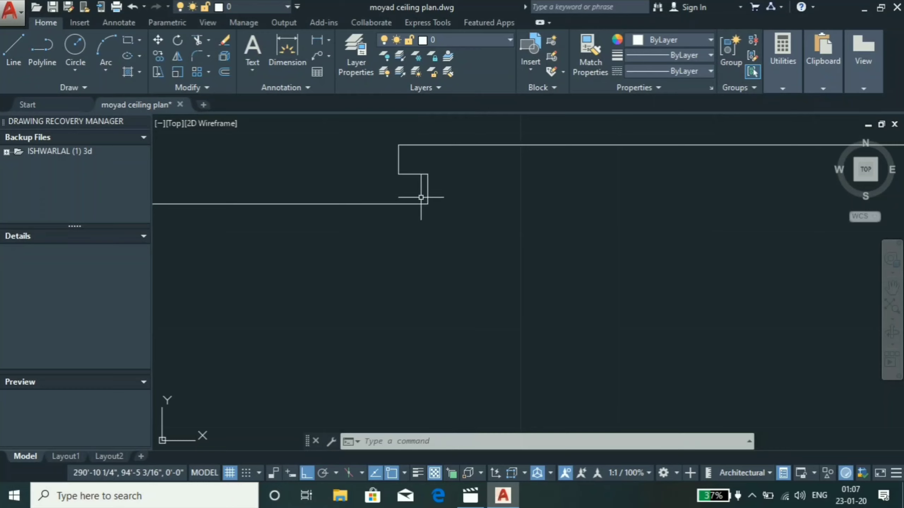
type("c")
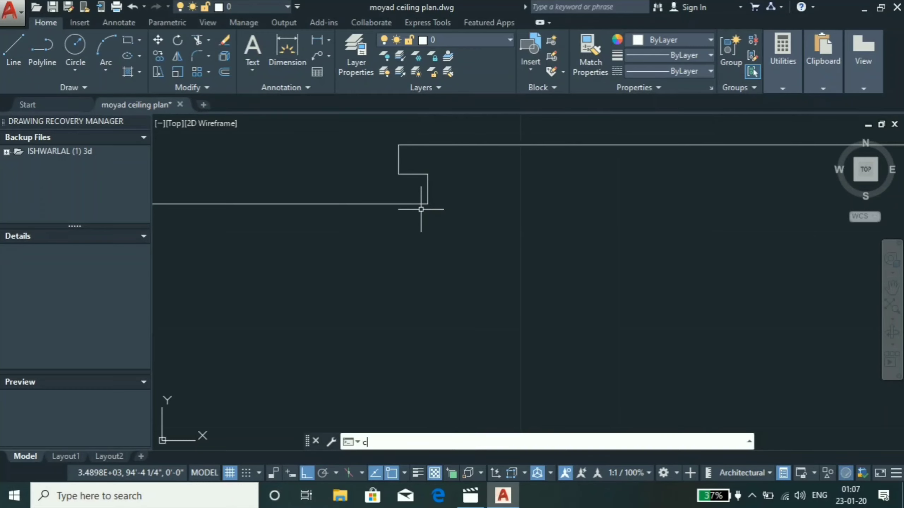
key("Return")
scroll(418, 178, "up", 4)
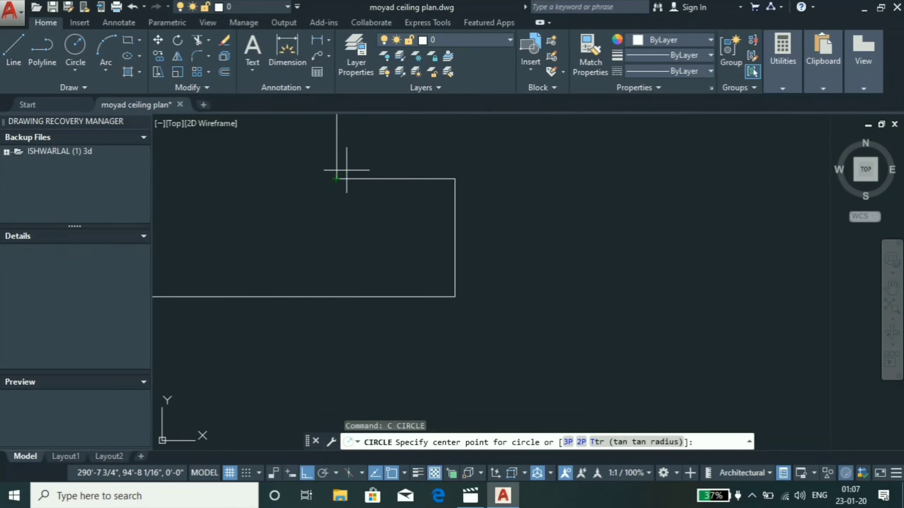
scroll(343, 175, "up", 2)
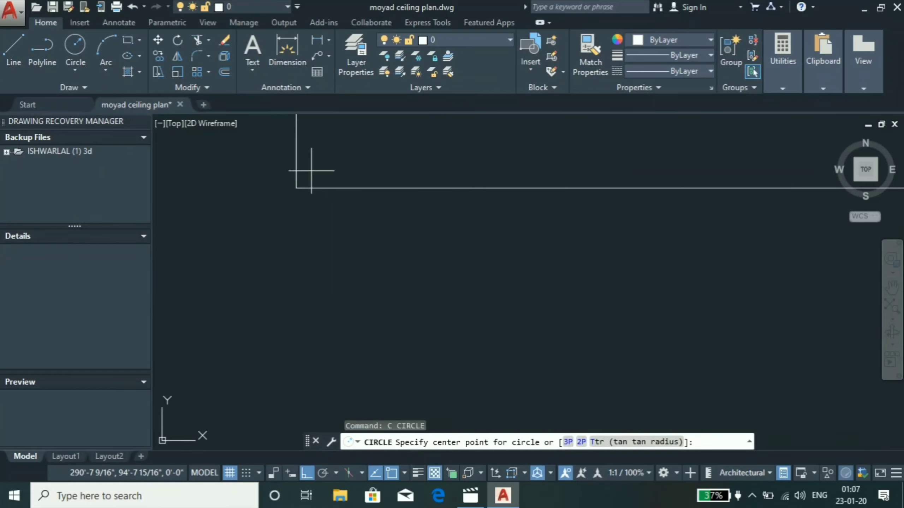
left_click(309, 174)
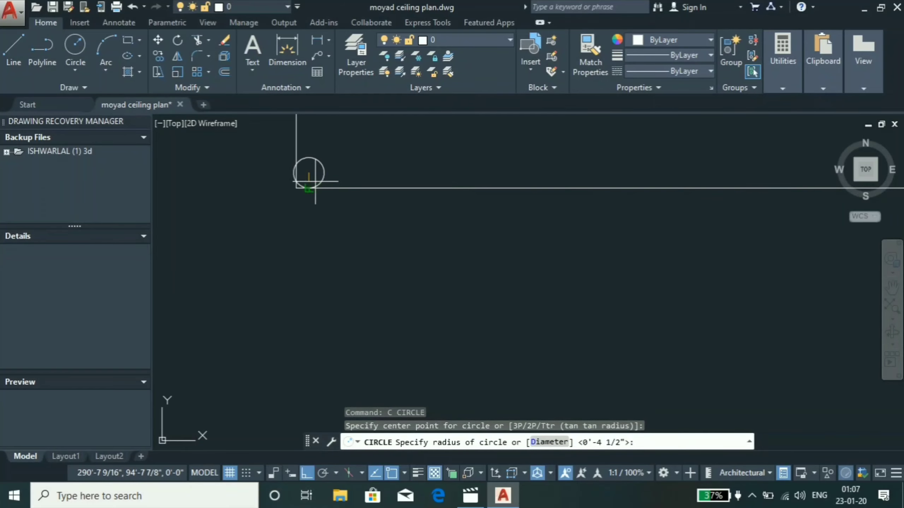
key("Return")
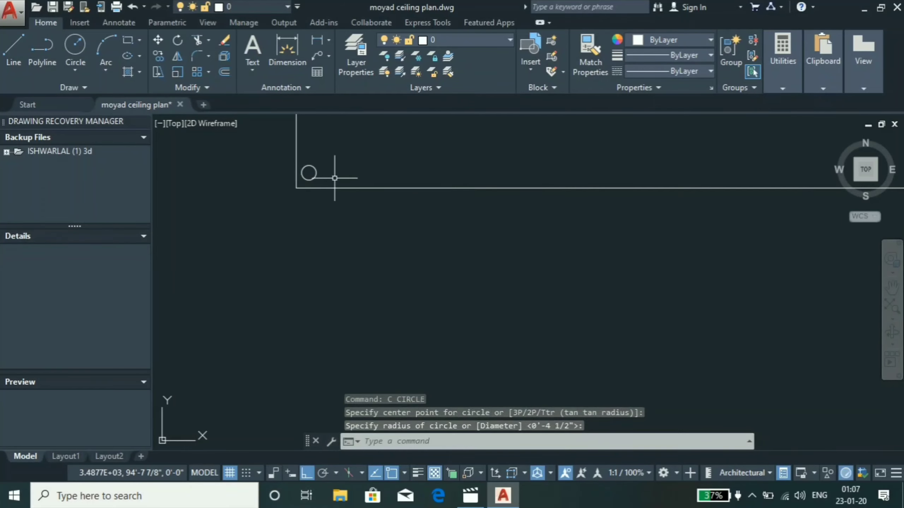
Try enlarging the corner circle with its grip, then cancel the resize
scroll(335, 178, "down", 1)
scroll(332, 188, "down", 1)
scroll(333, 200, "down", 1)
scroll(335, 214, "down", 1)
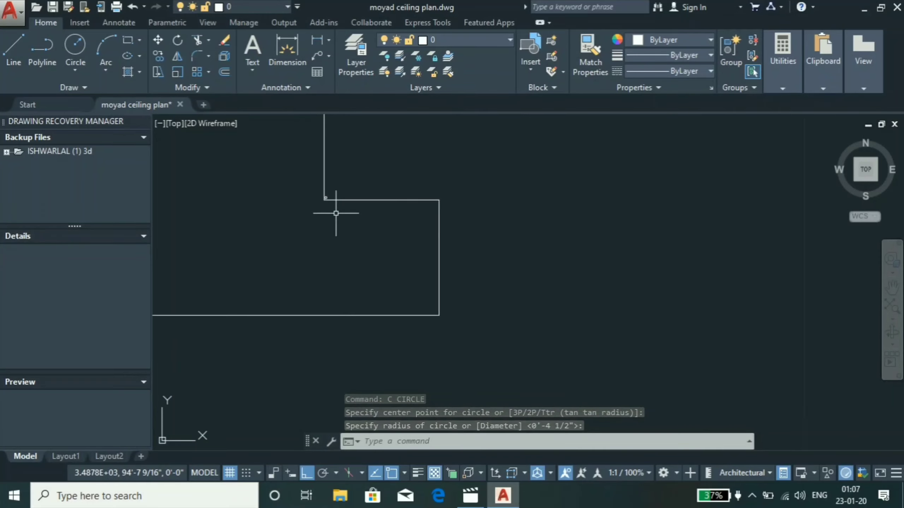
scroll(330, 204, "up", 3)
scroll(306, 189, "up", 2)
scroll(300, 184, "up", 1)
left_click(298, 177)
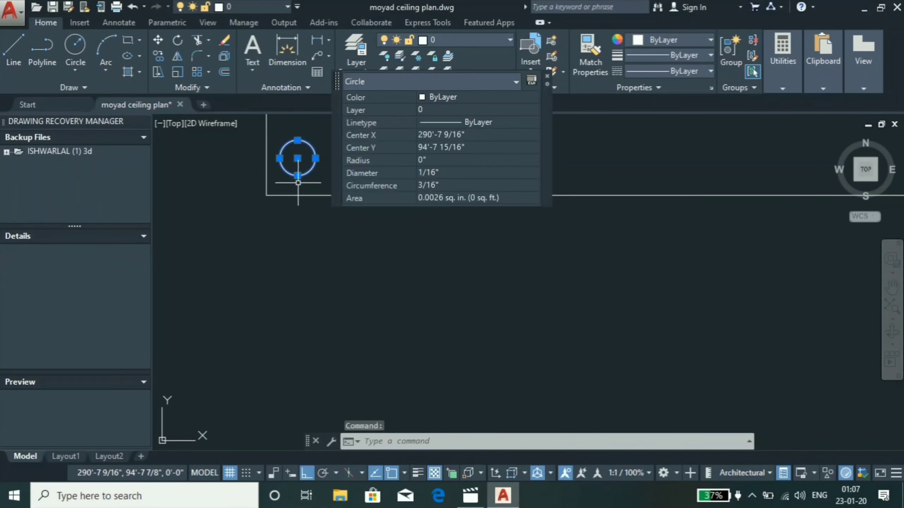
left_click(298, 175)
left_click(298, 188)
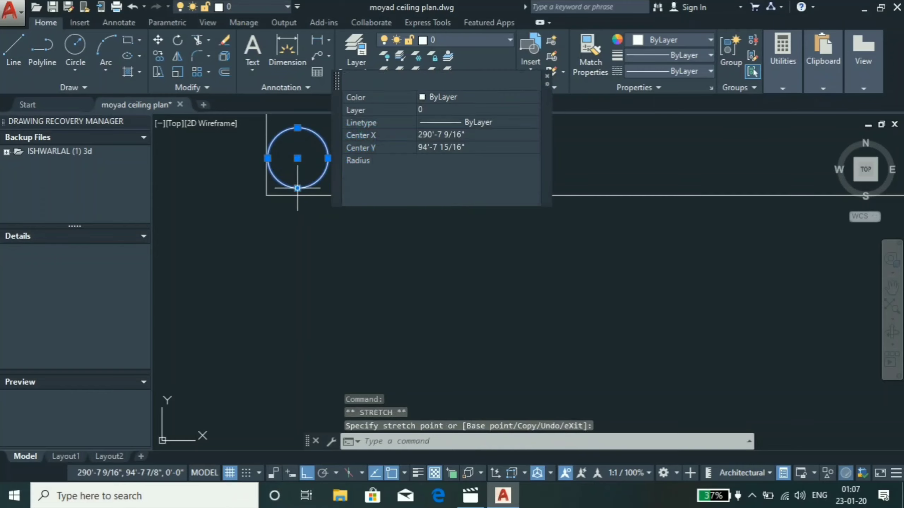
scroll(356, 192, "down", 4)
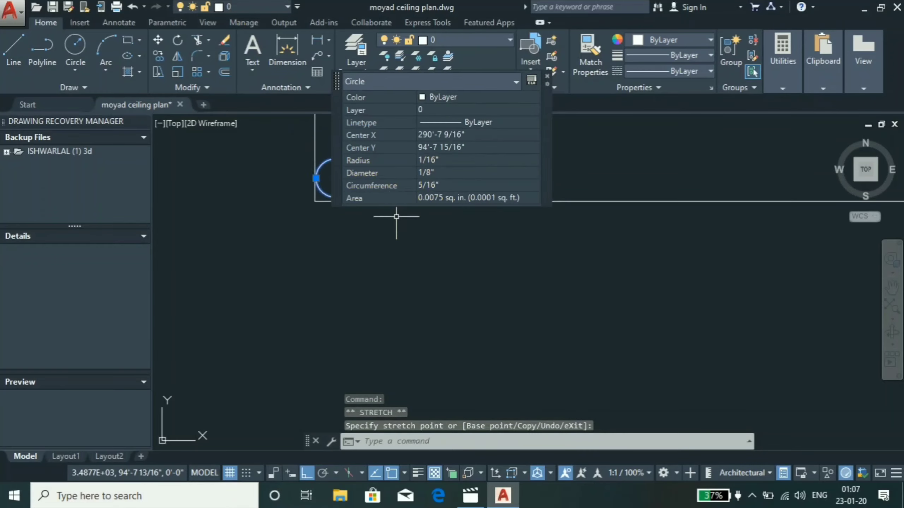
scroll(360, 217, "down", 1)
key("Escape")
Reselect the undersized corner circle so it can be erased
scroll(403, 261, "down", 5)
scroll(414, 247, "down", 1)
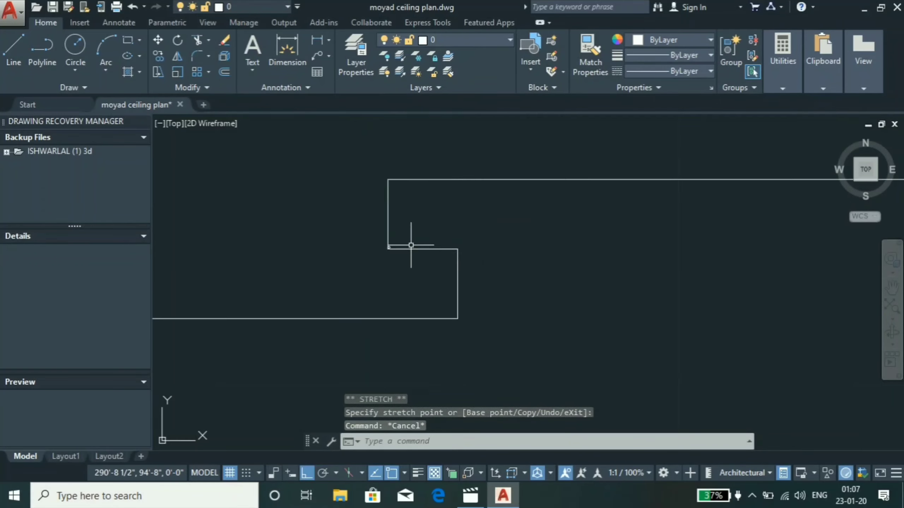
scroll(396, 249, "up", 7)
scroll(446, 203, "down", 3)
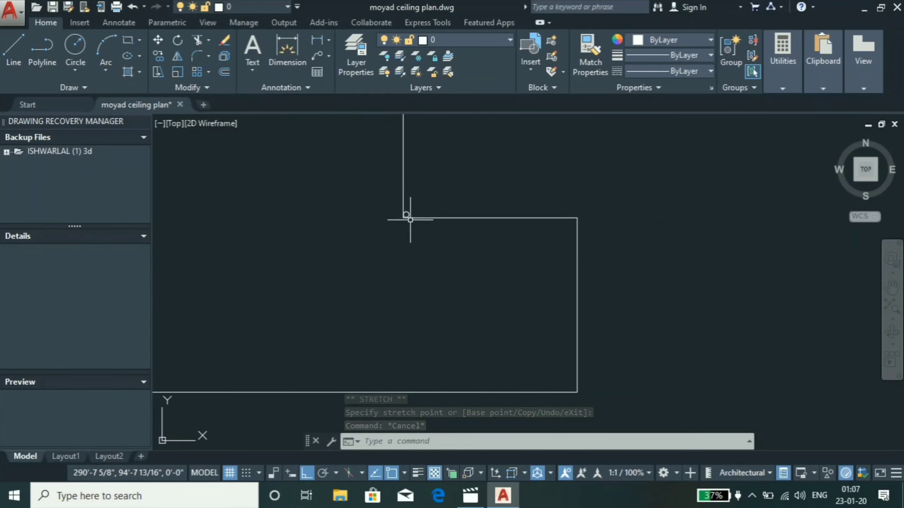
scroll(404, 207, "up", 3)
left_click(400, 211)
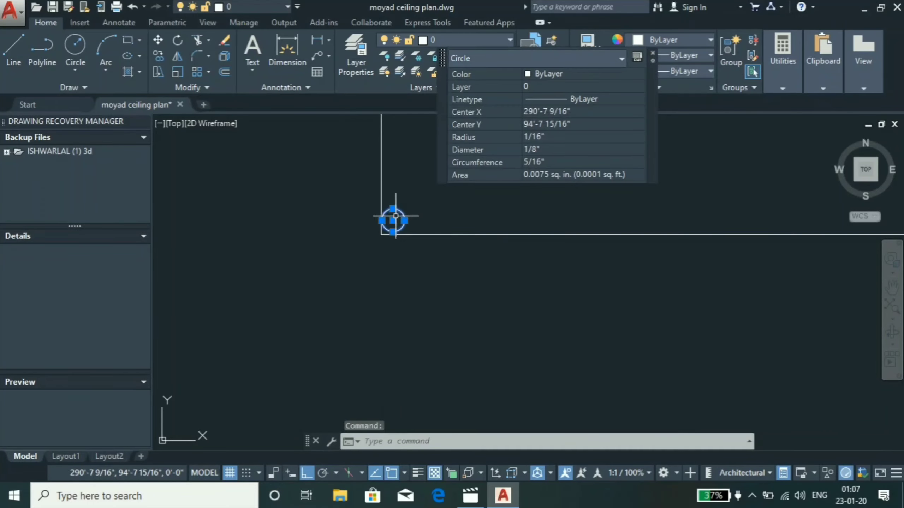
left_click(396, 216)
left_click(447, 185)
Delete the old circle and draw a new circle of 0.5 radius near the step
key("Delete")
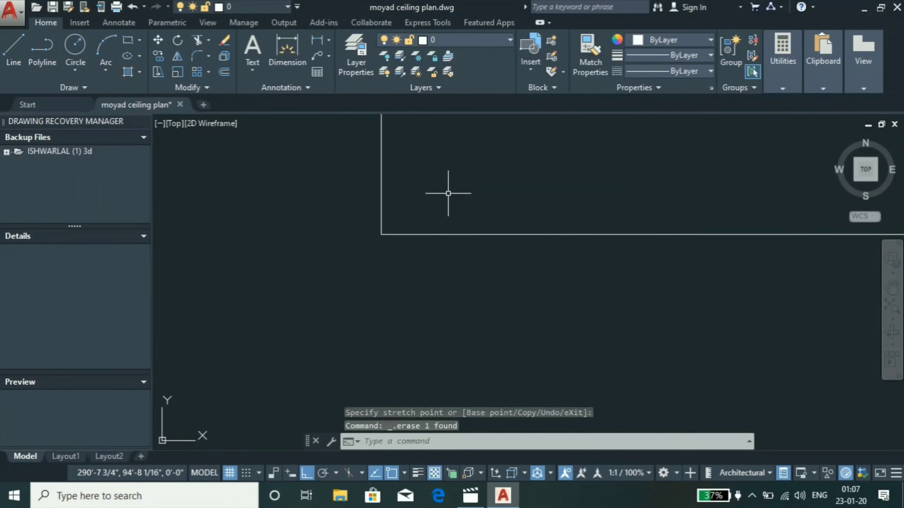
type("c")
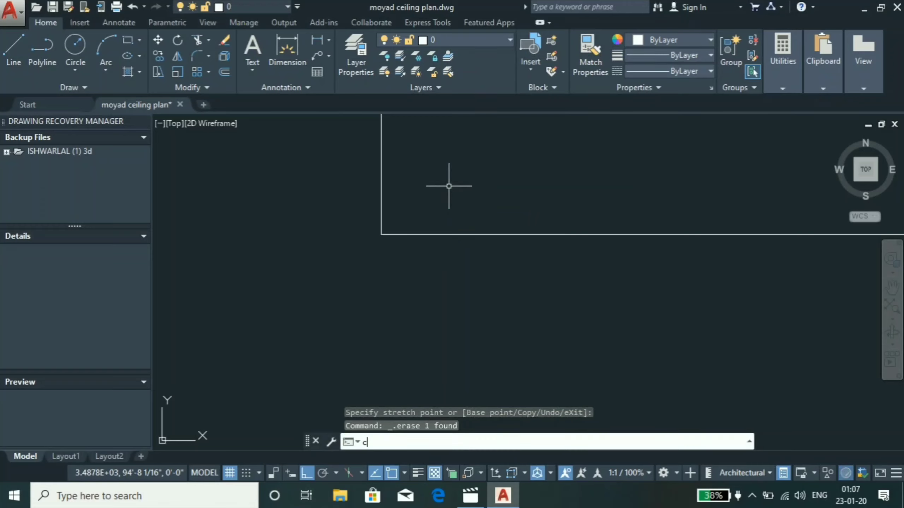
key("Return")
left_click(444, 178)
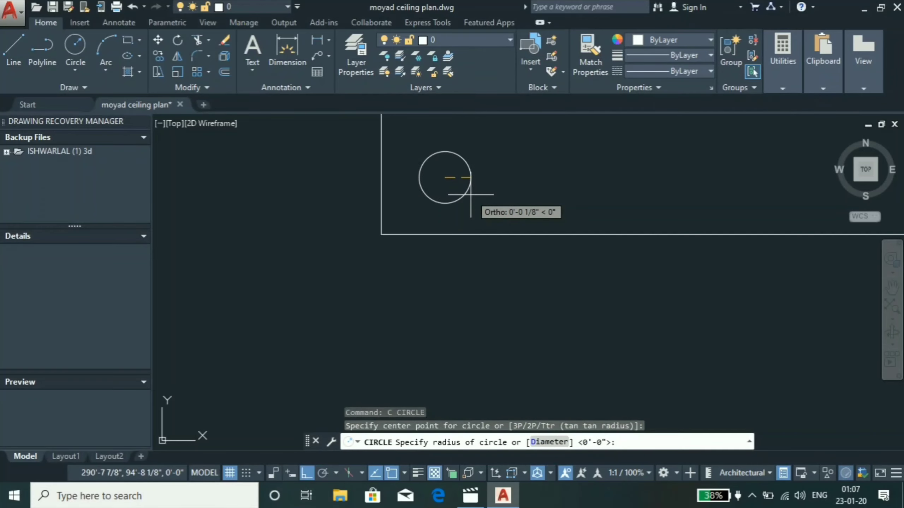
type(".5")
key("Return")
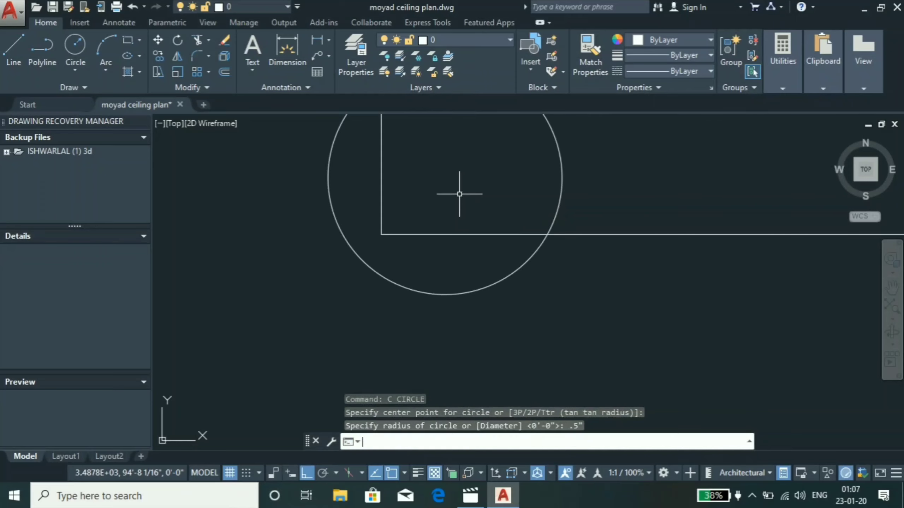
Move the 1-inch circle into the step's inner corner
left_click(559, 193)
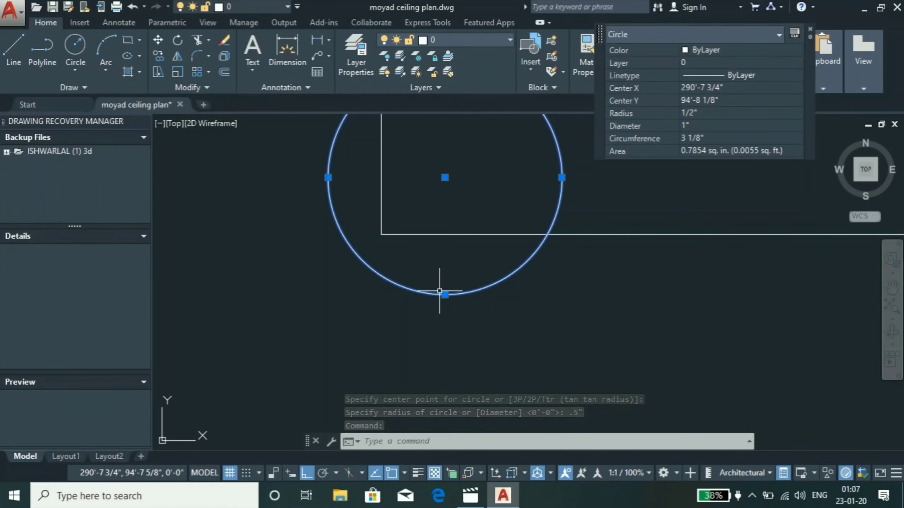
scroll(459, 296, "down", 5)
type("MO")
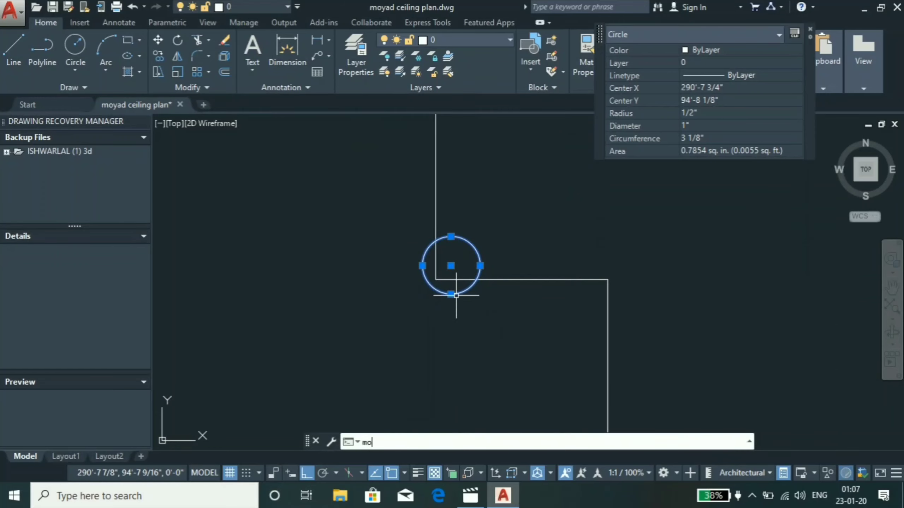
type("e")
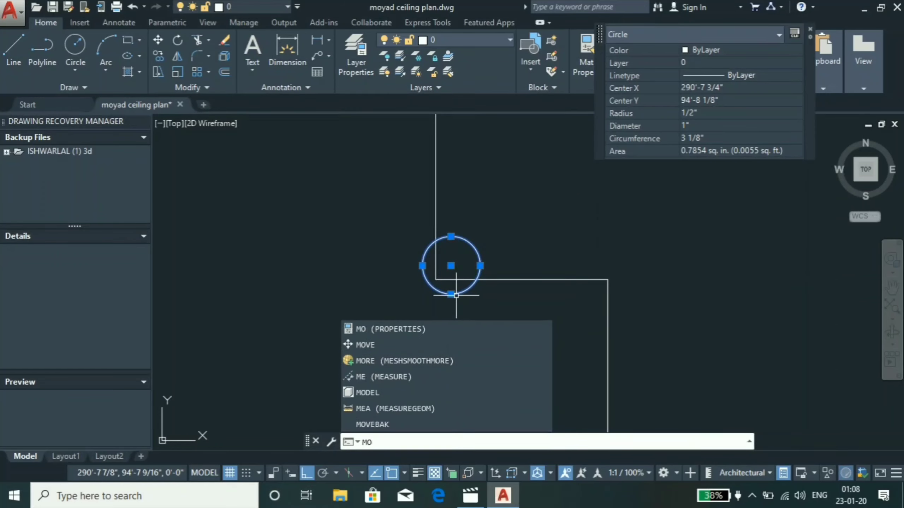
type("ve")
key("Return")
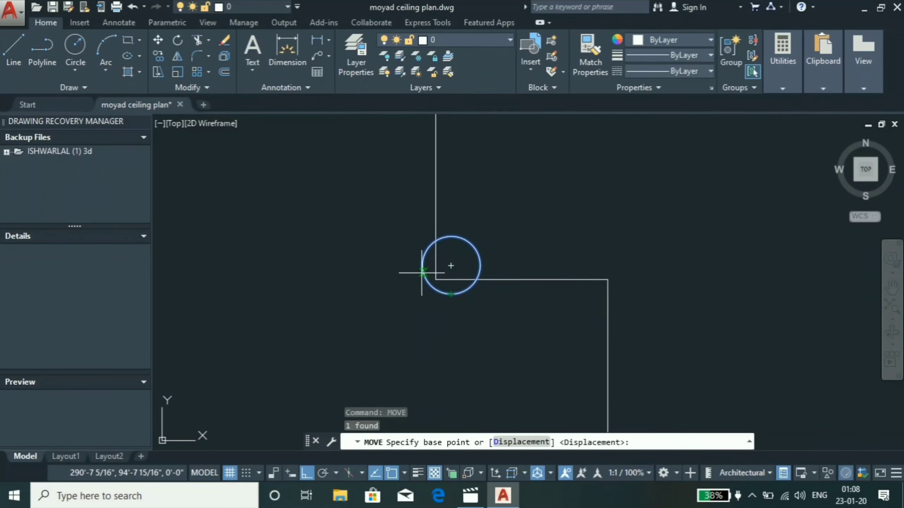
left_click(423, 273)
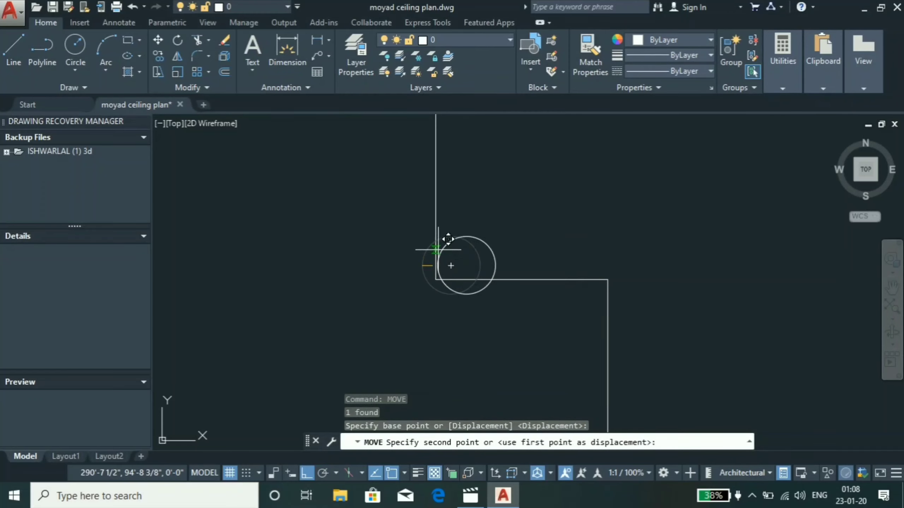
left_click(438, 249)
scroll(438, 257, "down", 5)
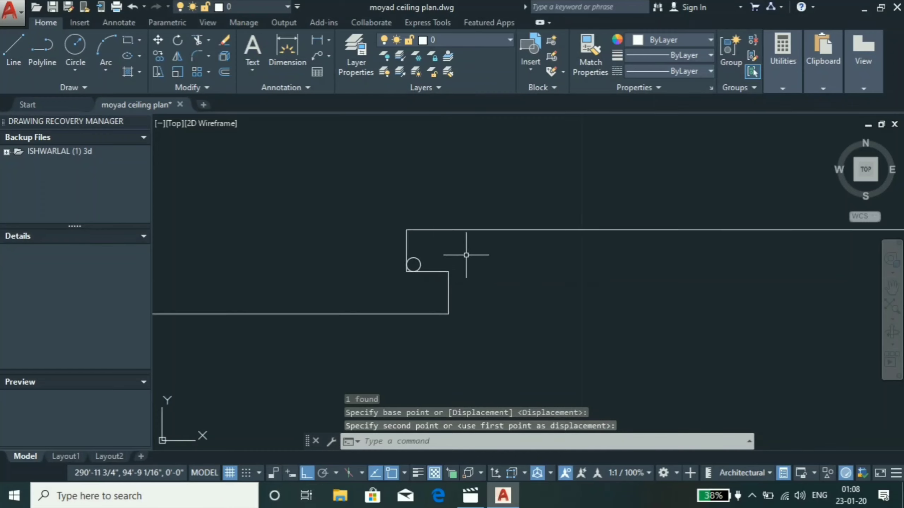
scroll(433, 264, "up", 3)
scroll(433, 263, "up", 2)
scroll(494, 202, "down", 4)
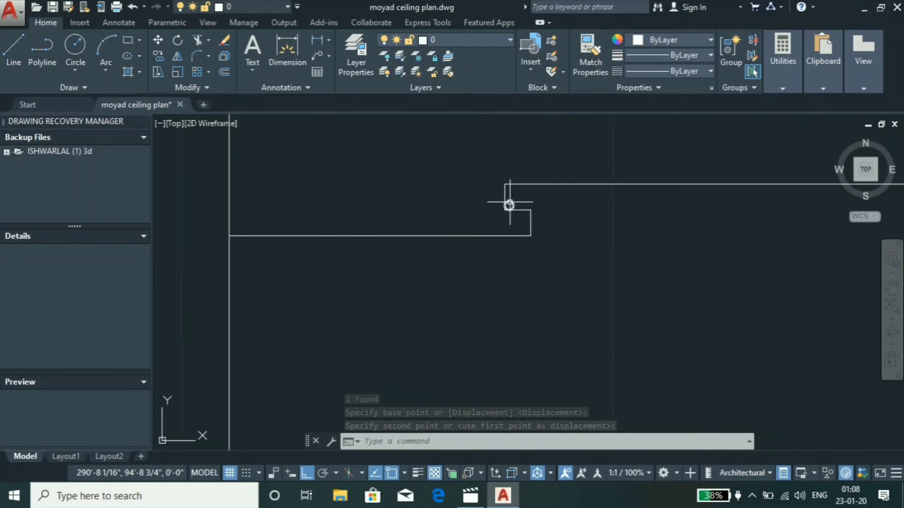
Copy the rope-light circle into two other cornice step corners
left_click(510, 202)
type("cop")
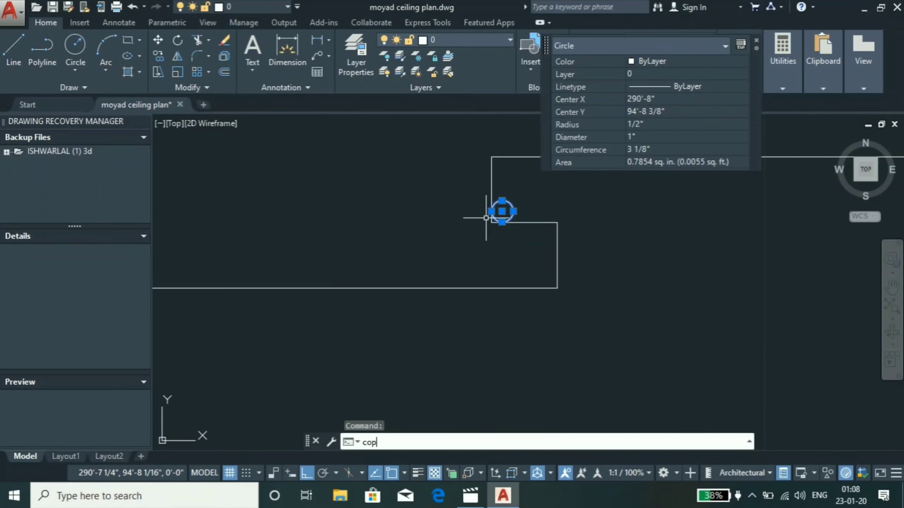
type("y")
key("Return")
scroll(490, 212, "up", 3)
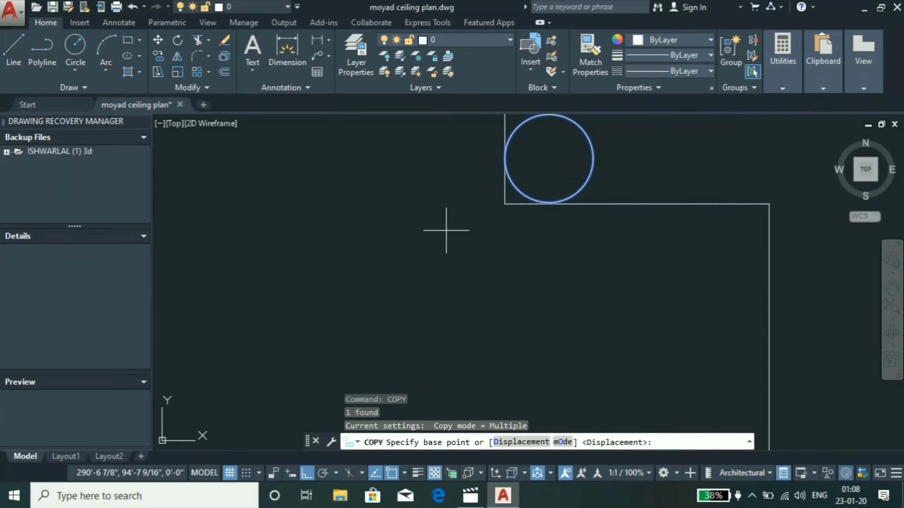
scroll(448, 228, "down", 4)
scroll(377, 228, "up", 1)
scroll(388, 222, "up", 1)
left_click(389, 222)
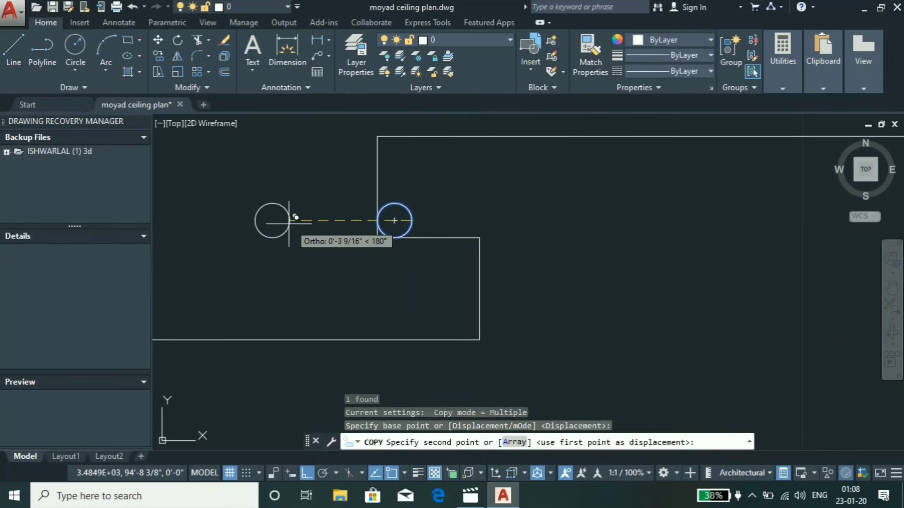
scroll(373, 221, "down", 2)
scroll(373, 221, "up", 3)
scroll(599, 198, "up", 3)
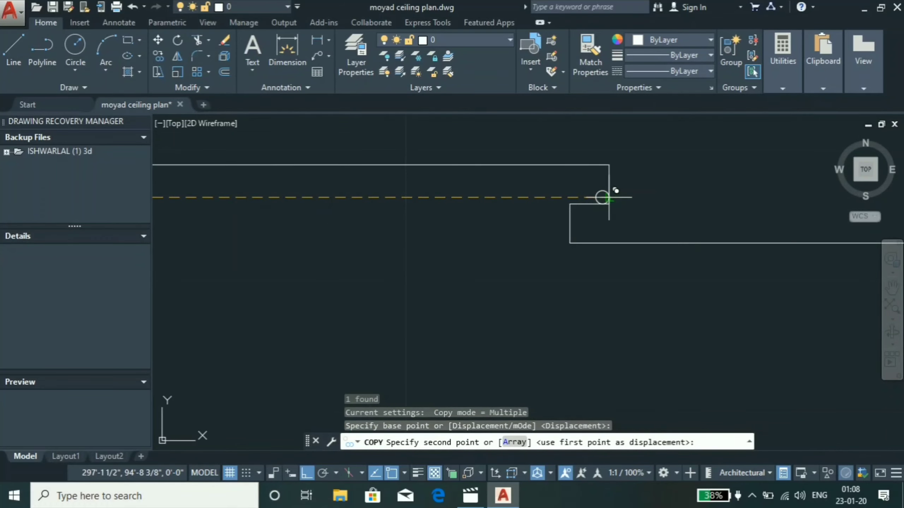
scroll(599, 197, "up", 3)
left_click(599, 197)
scroll(448, 210, "down", 3)
scroll(541, 206, "up", 2)
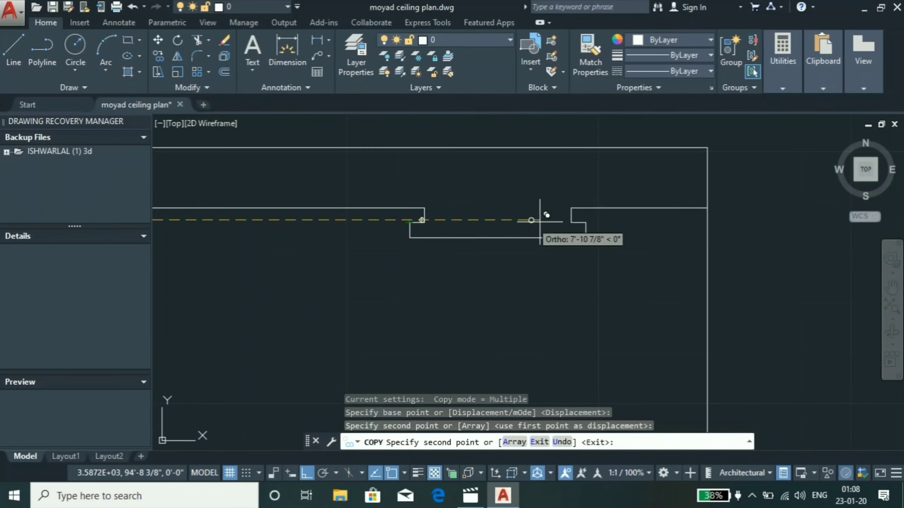
scroll(586, 211, "up", 1)
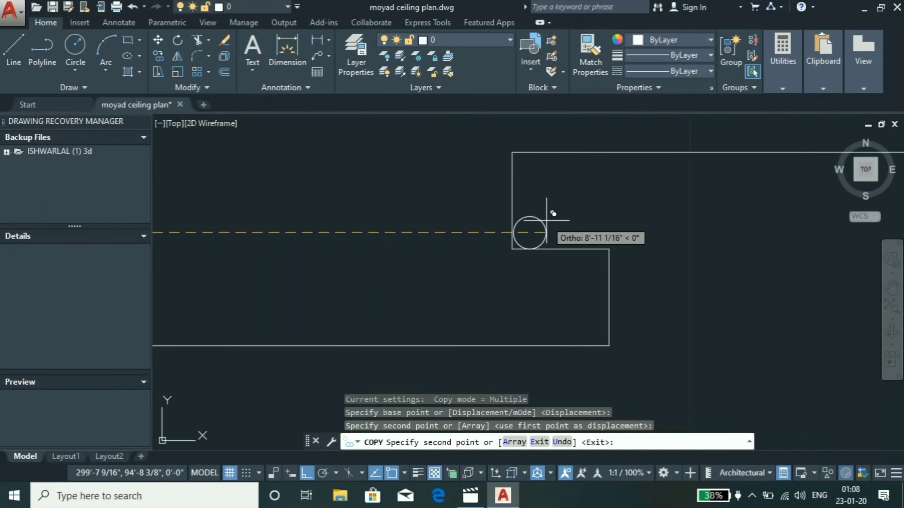
left_click(559, 218)
scroll(560, 218, "down", 3)
scroll(550, 242, "down", 1)
scroll(543, 249, "up", 4)
left_click(252, 50)
Drag a text box beside the step and type 'ROPE LIGHT'
left_click(626, 251)
left_click(752, 317)
type("ROPE LIGHT")
Click outside the text editor to commit the 'ROPE LIGHT' label
left_click(585, 365)
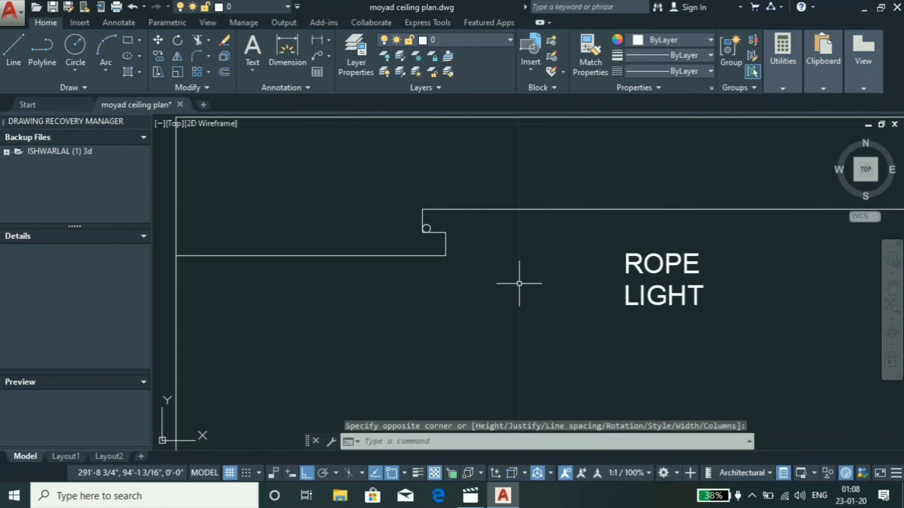
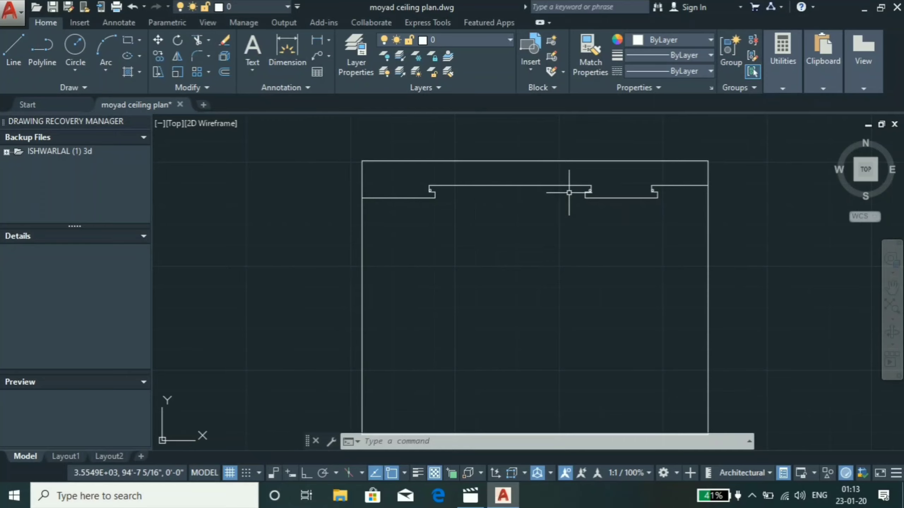
Draw a vertical line from the first light fitting's centre down to the ceiling section's top edge, with Ortho on
scroll(480, 238, "down", 2)
scroll(455, 218, "down", 3)
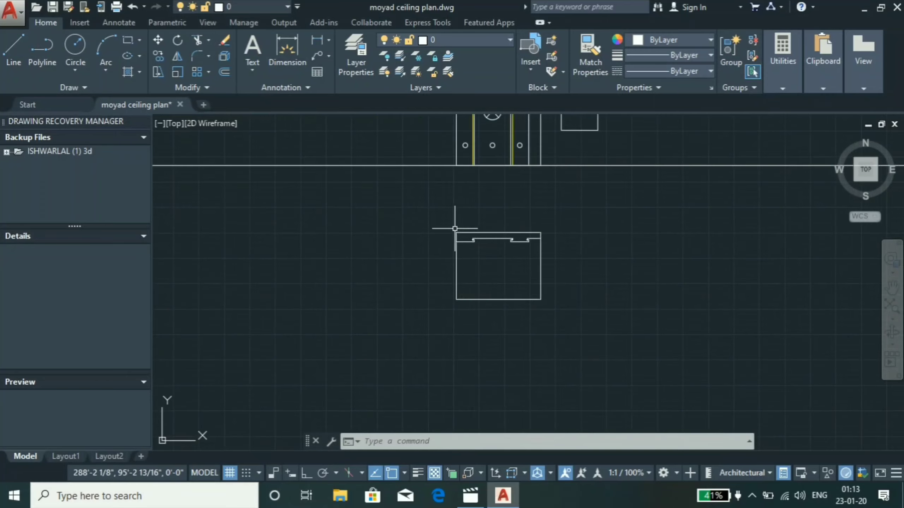
scroll(470, 166, "up", 3)
scroll(412, 176, "down", 4)
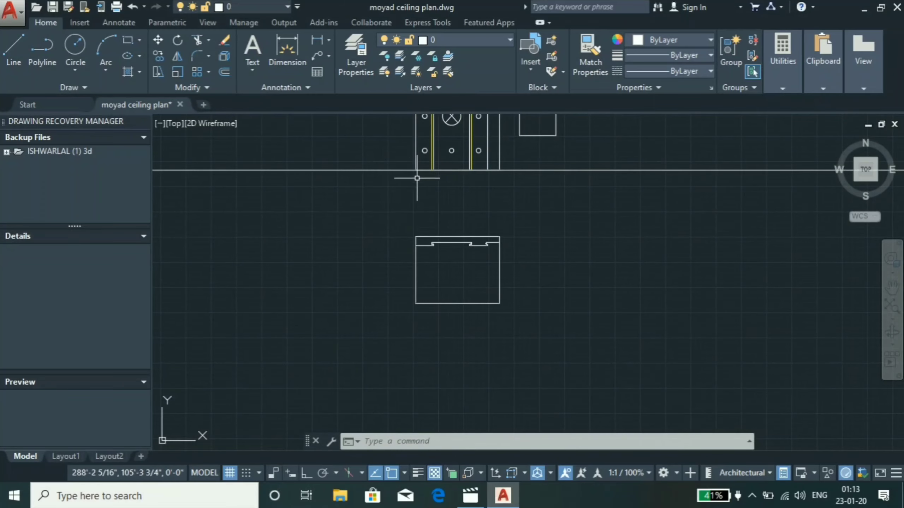
scroll(418, 175, "up", 4)
type("l")
key("Return")
scroll(413, 150, "up", 2)
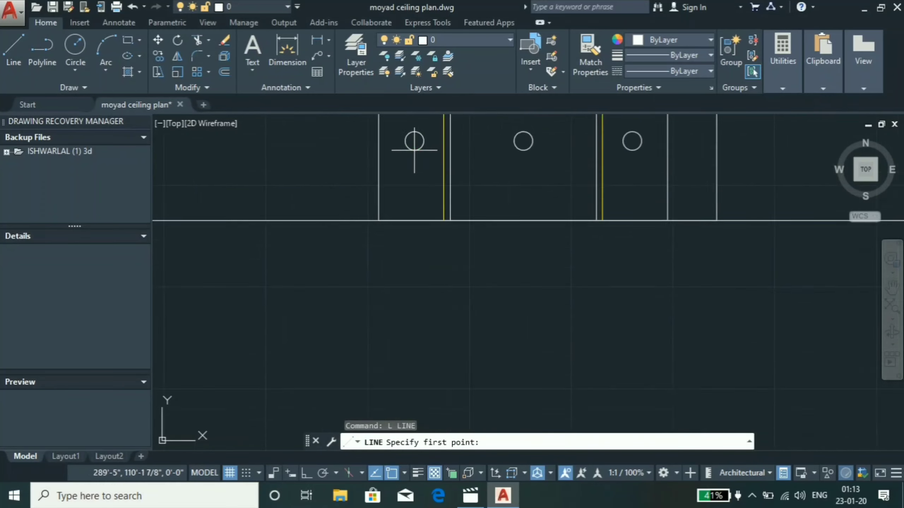
scroll(411, 136, "up", 4)
left_click(410, 127)
scroll(413, 227, "down", 5)
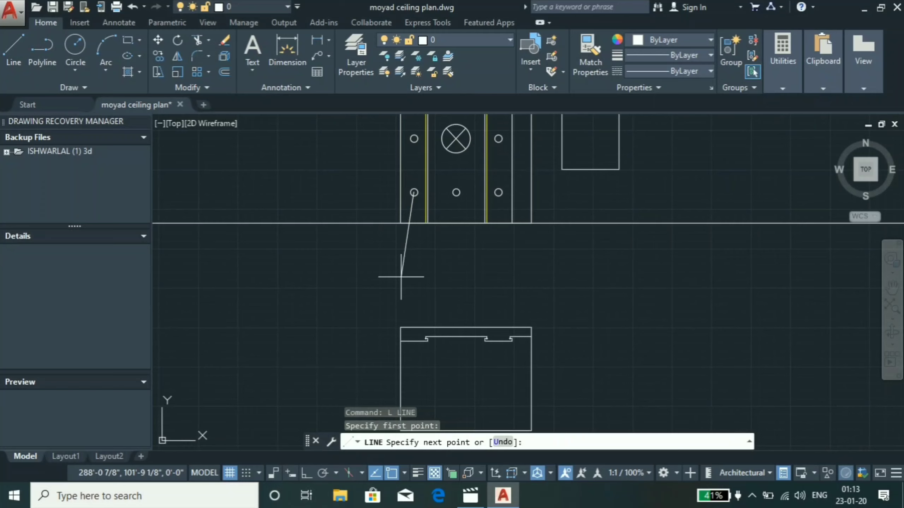
left_click(406, 342)
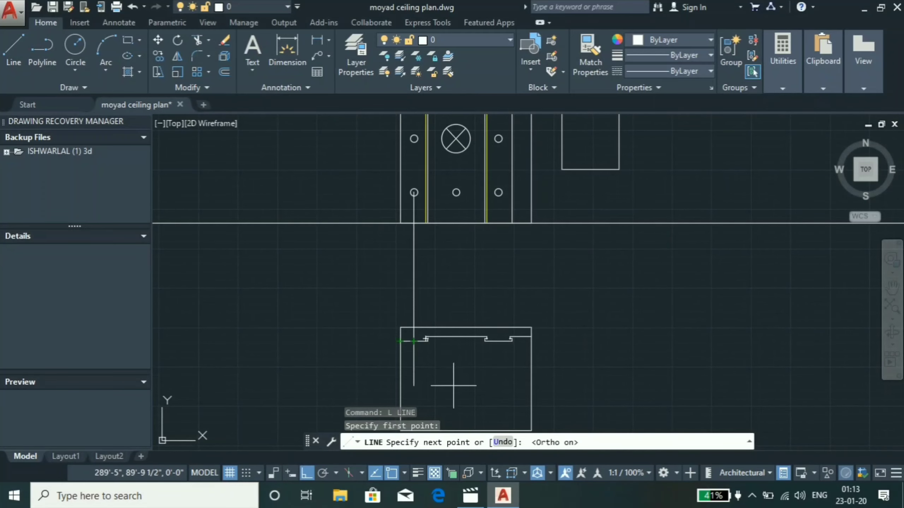
key("F8")
scroll(425, 366, "up", 2)
key("Escape")
Select the new vertical guide line with a window
left_click(397, 312)
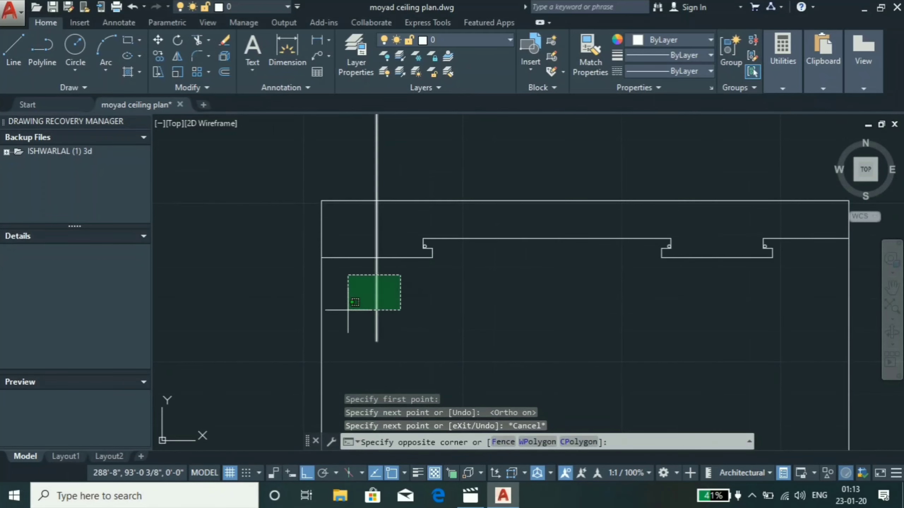
left_click(347, 275)
scroll(349, 356, "down", 6)
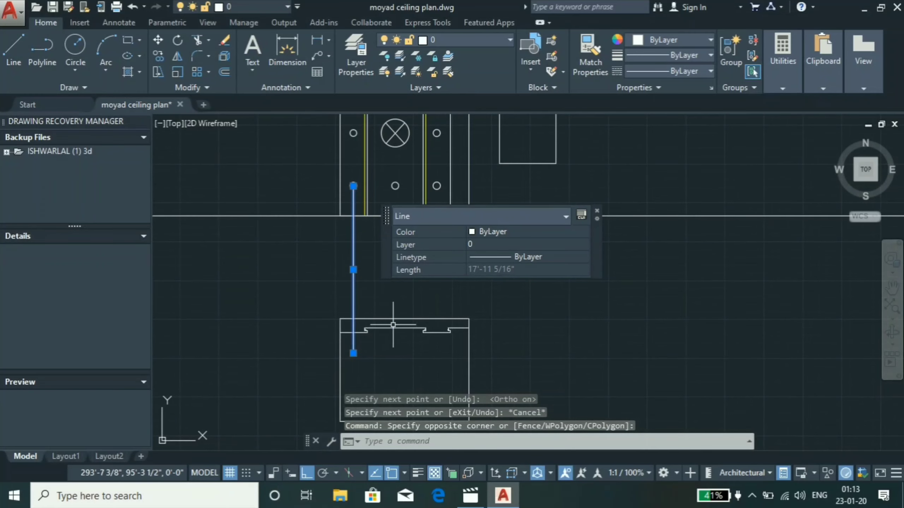
Copy the guide line from its top end to the next fitting's centre and the middle fitting's centre
type("COPY")
key("Return")
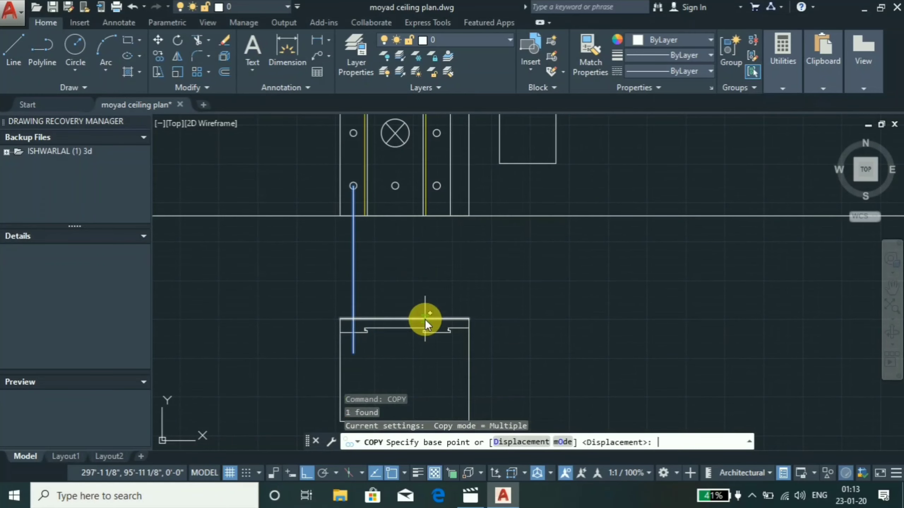
scroll(388, 212, "up", 3)
scroll(393, 224, "up", 8)
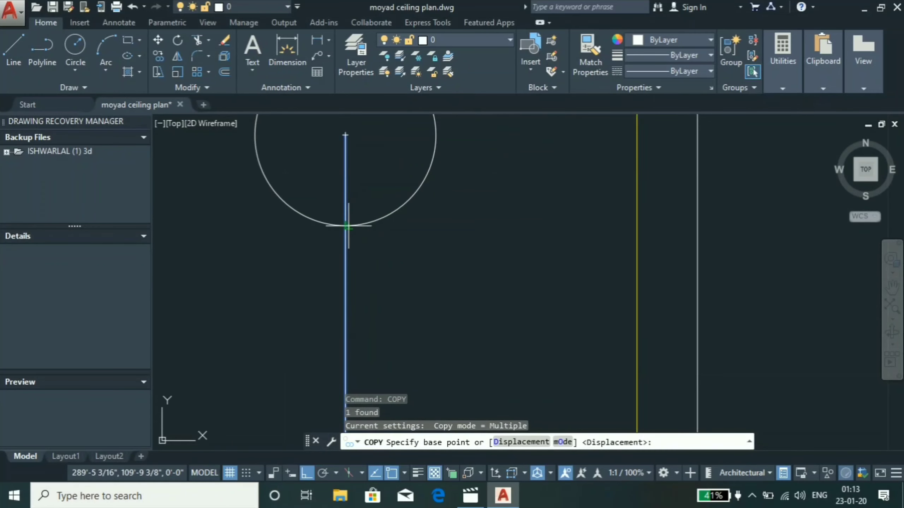
left_click(340, 148)
scroll(347, 130, "down", 5)
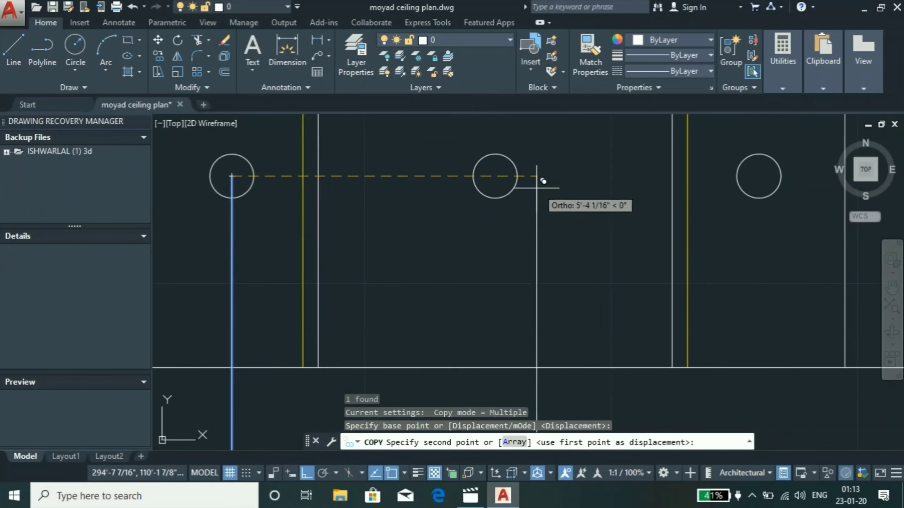
scroll(301, 180, "down", 2)
scroll(409, 178, "up", 4)
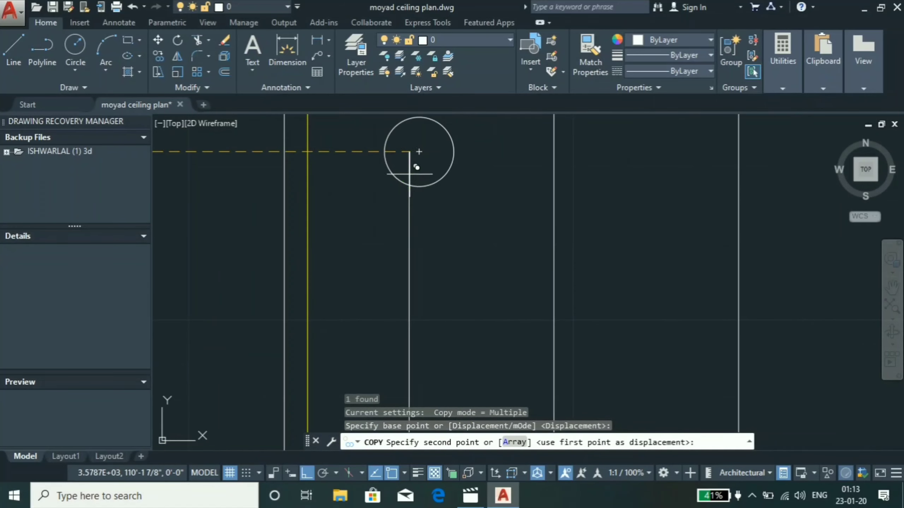
left_click(419, 151)
scroll(420, 213, "down", 5)
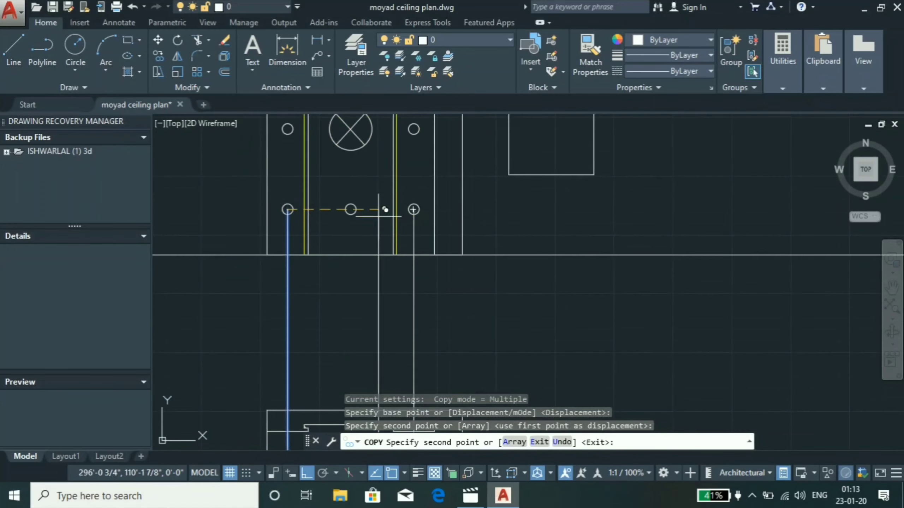
left_click(351, 210)
key("Escape")
Start a line, cancel it, and zoom around the ceiling section
scroll(368, 253, "down", 3)
scroll(377, 246, "up", 5)
scroll(356, 234, "up", 3)
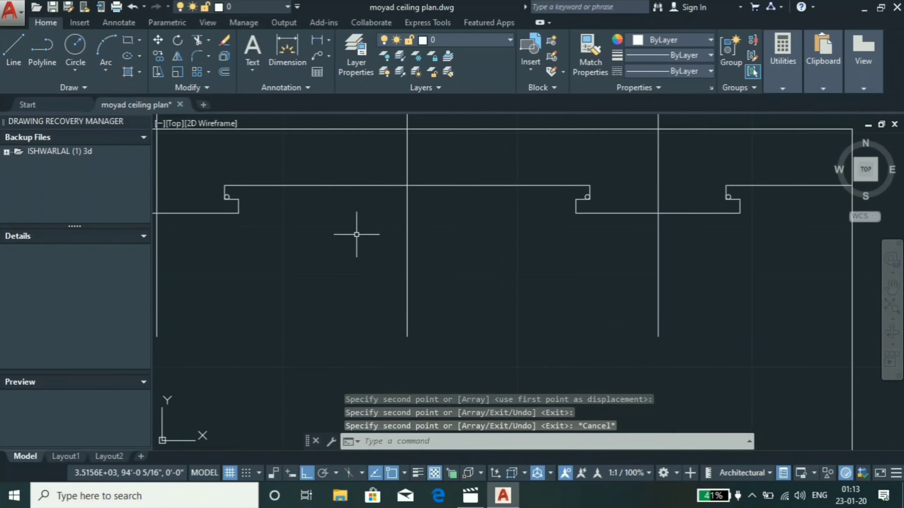
scroll(441, 231, "down", 3)
scroll(448, 212, "up", 6)
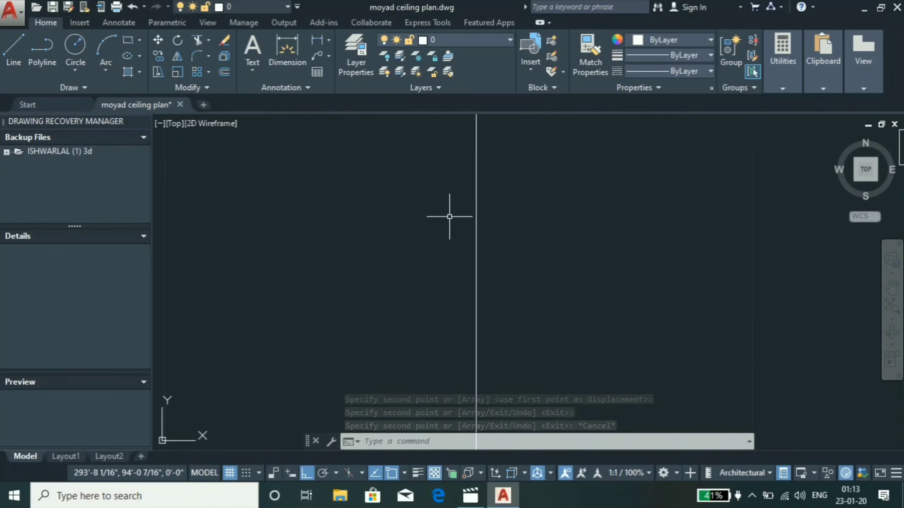
scroll(436, 213, "down", 3)
scroll(436, 213, "up", 3)
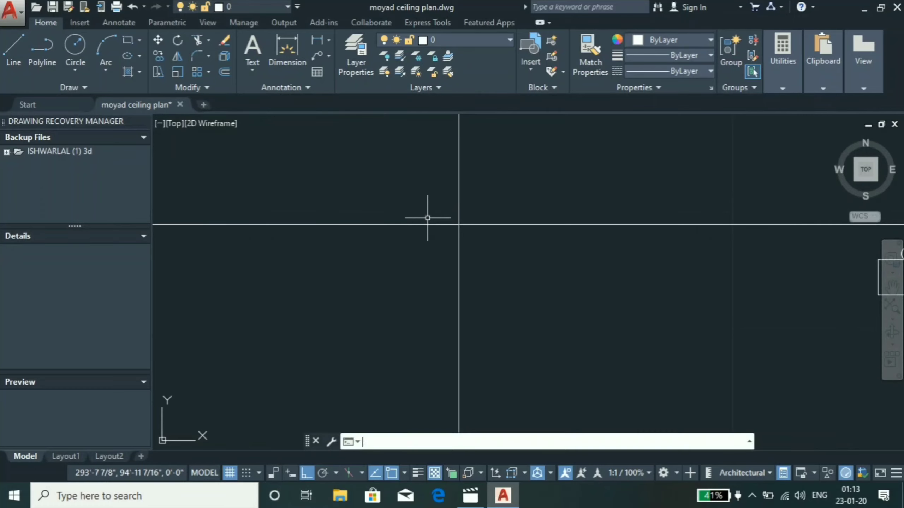
type("L")
key("Return")
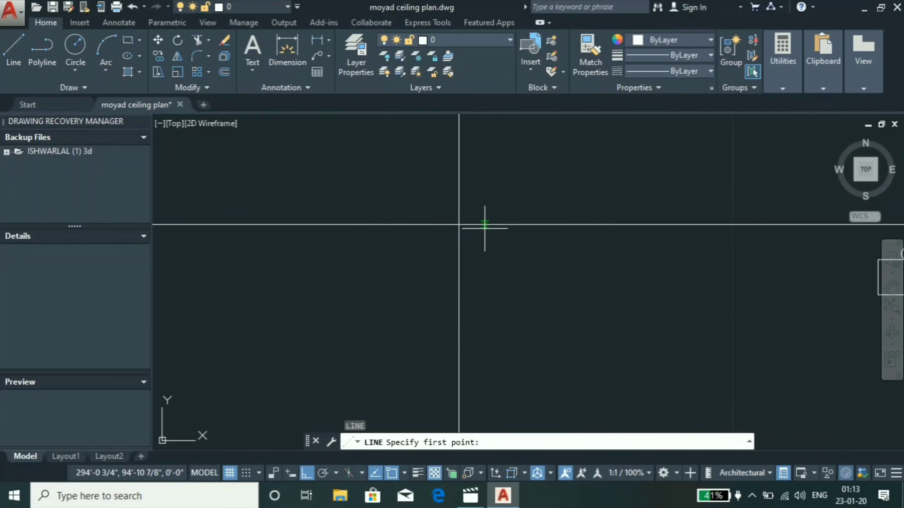
key("Escape")
scroll(463, 226, "up", 1)
scroll(410, 189, "up", 2)
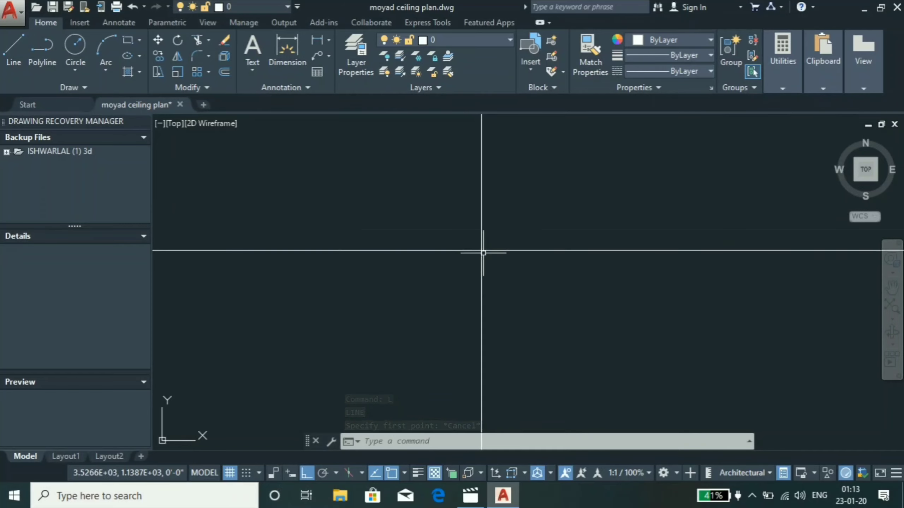
scroll(482, 256, "down", 3)
Offset the left guide line 4.5" to both sides
scroll(332, 287, "up", 3)
left_click(357, 226)
left_click(292, 252)
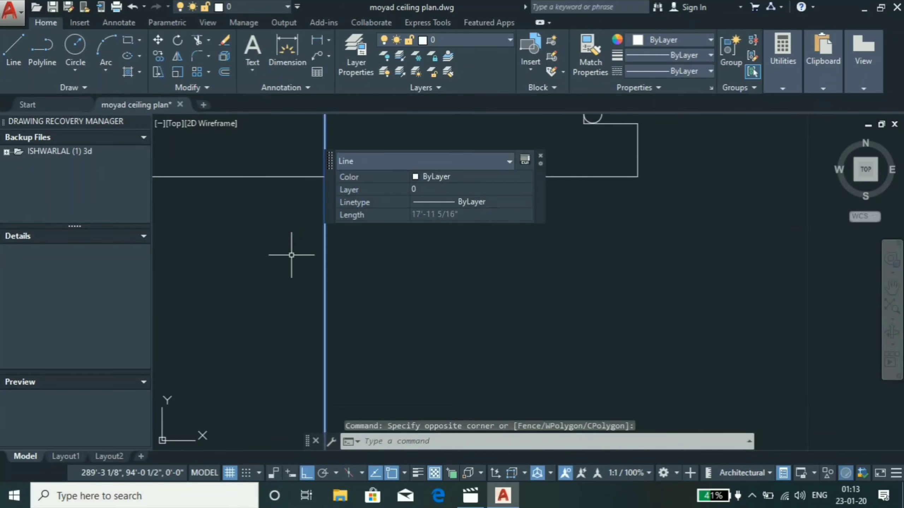
type("o")
key("Return")
type("\"")
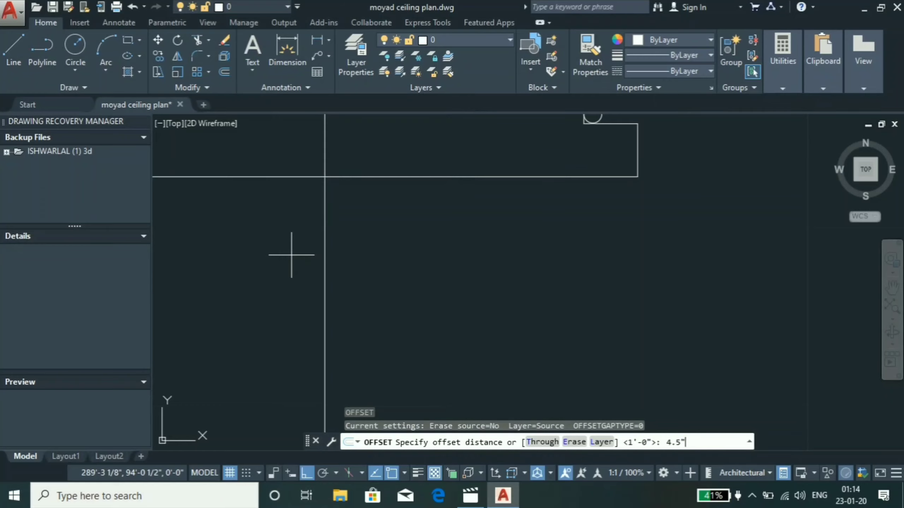
key("Return")
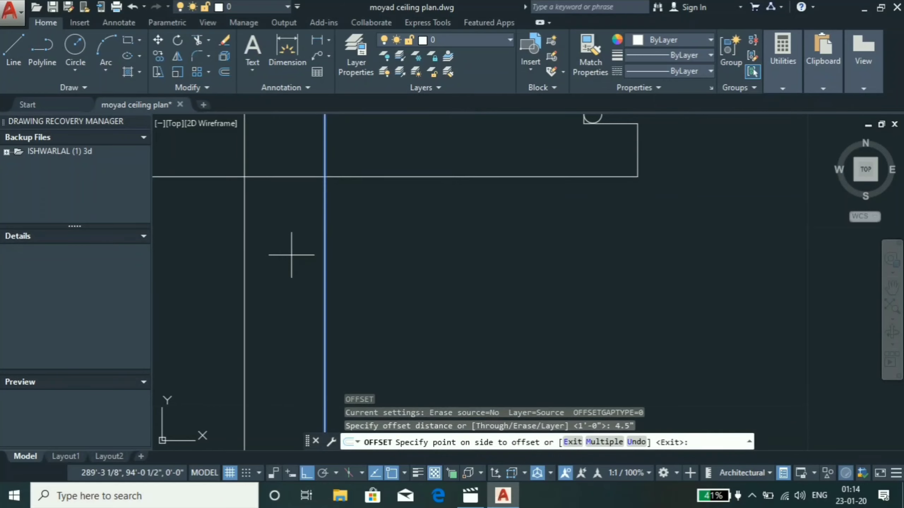
left_click(291, 256)
left_click(323, 247)
left_click(232, 243)
scroll(303, 242, "down", 3)
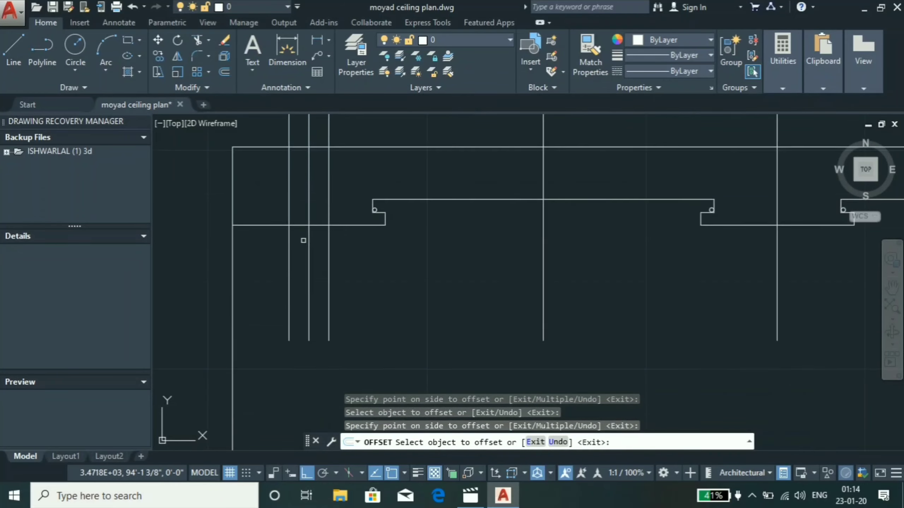
scroll(553, 231, "up", 1)
Offset the middle and right guide lines 4.5" to both sides
left_click(530, 217)
left_click(484, 224)
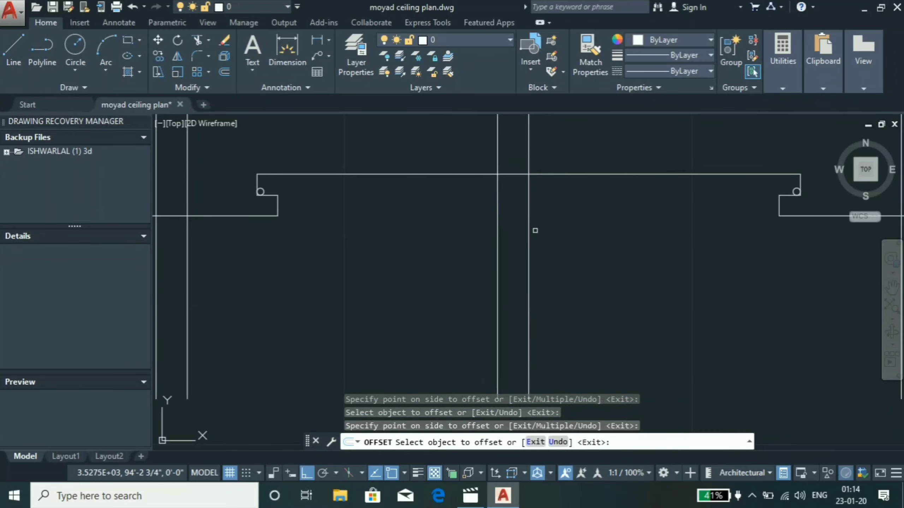
left_click(530, 218)
scroll(437, 254, "down", 5)
scroll(535, 254, "up", 2)
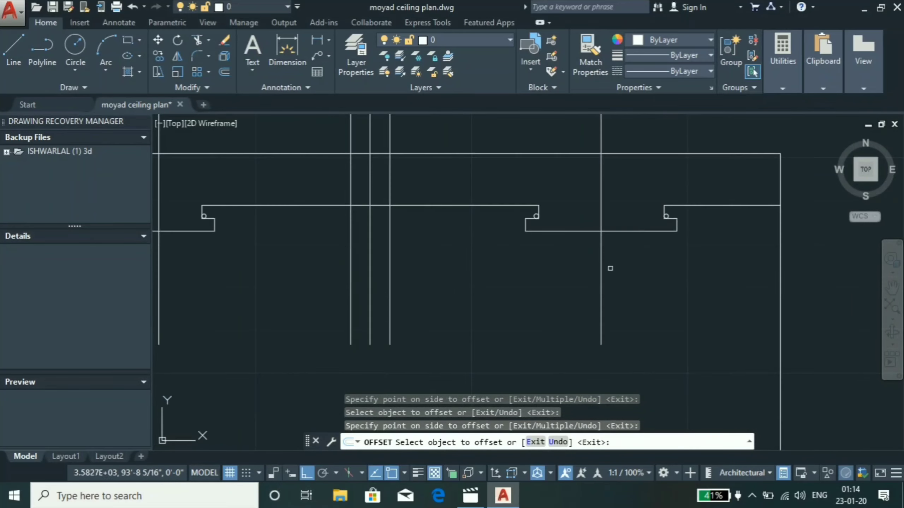
left_click(601, 267)
left_click(570, 269)
left_click(601, 272)
left_click(630, 276)
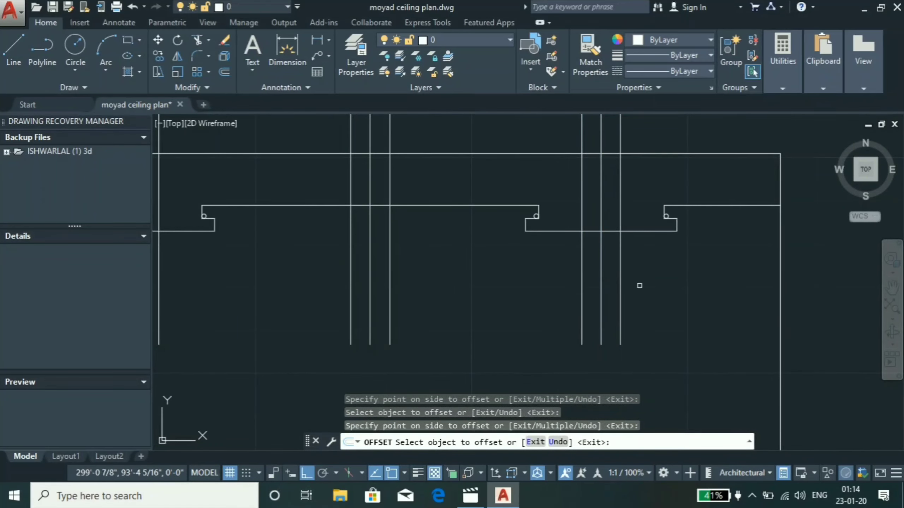
key("Escape")
left_click_drag(569, 225, 562, 249)
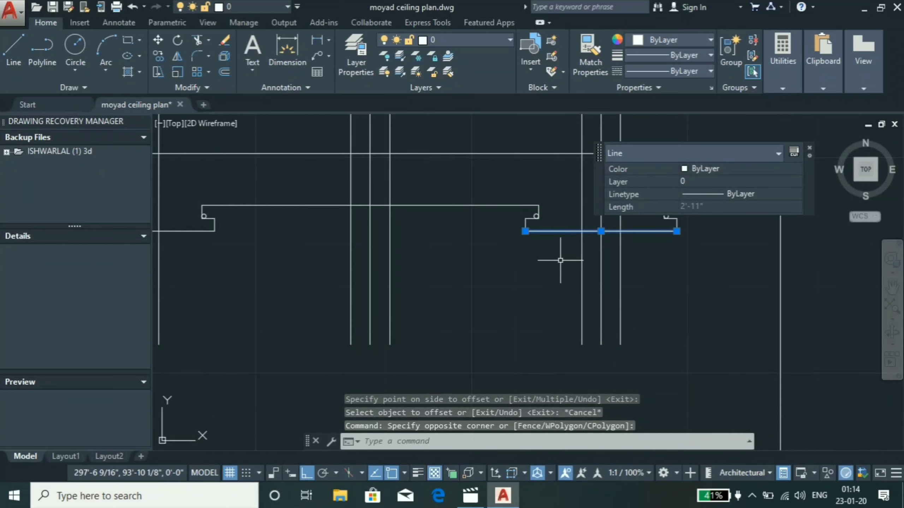
Offset the ceiling line between the left fittings 3" upward
type("o")
key("Return")
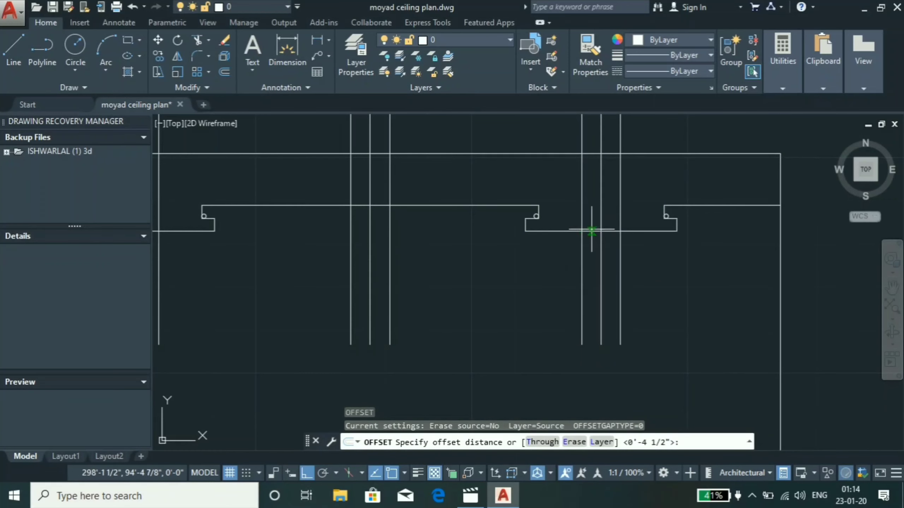
key("Escape")
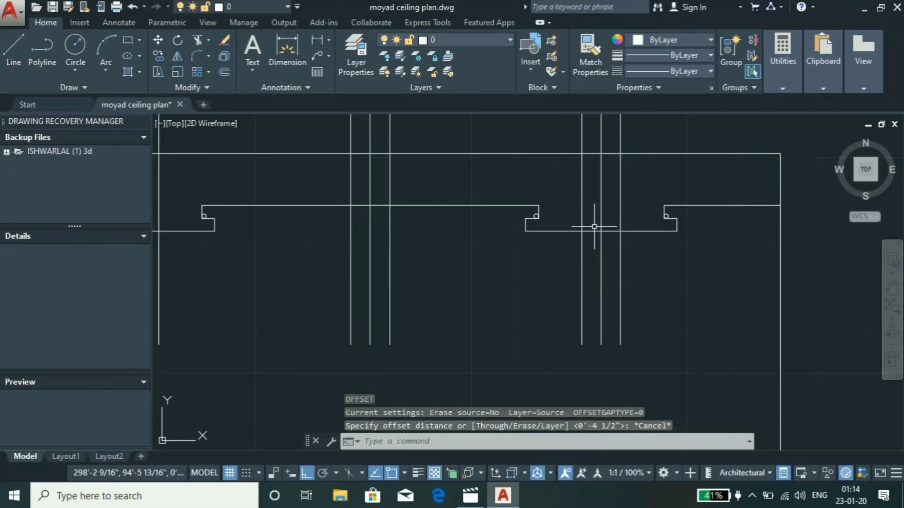
left_click(594, 230)
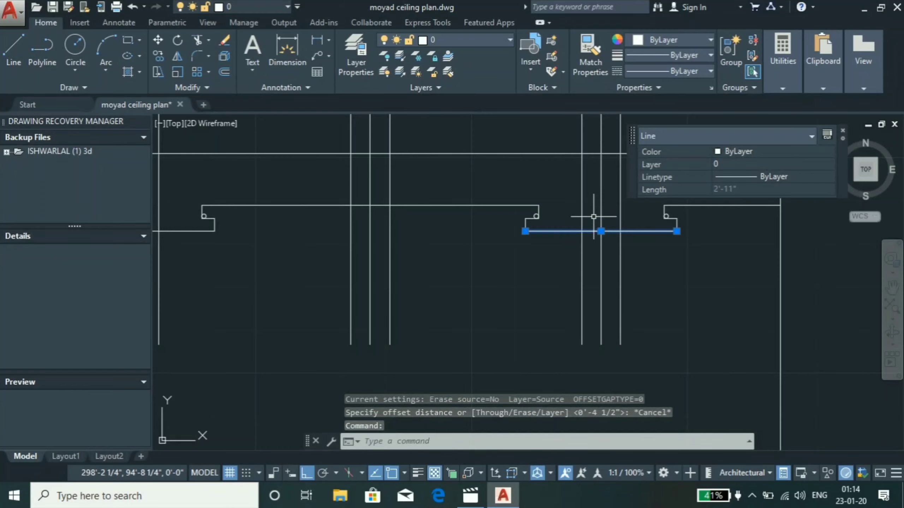
type("o")
key("Return")
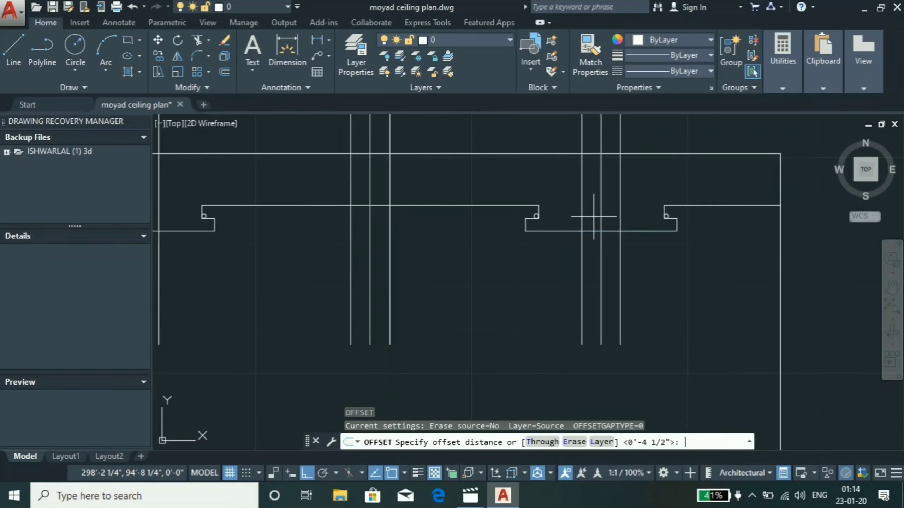
type("3\"")
key("Return")
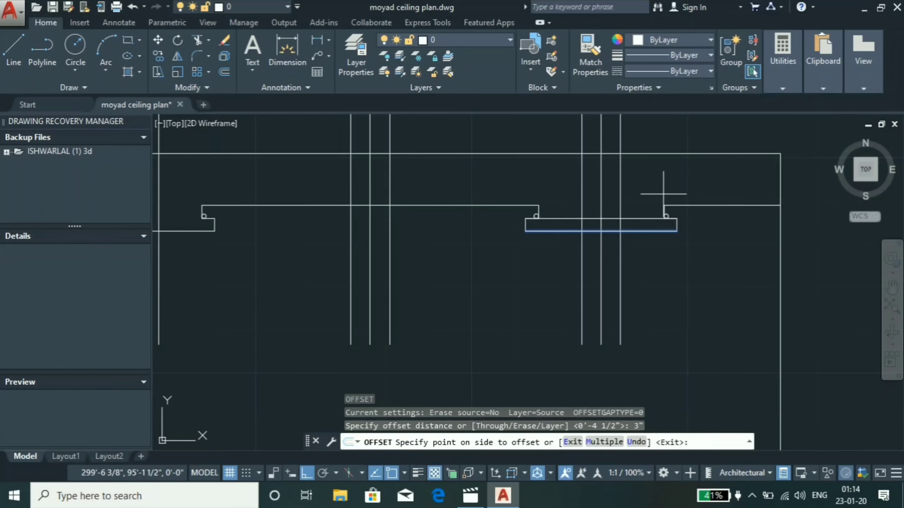
left_click(638, 194)
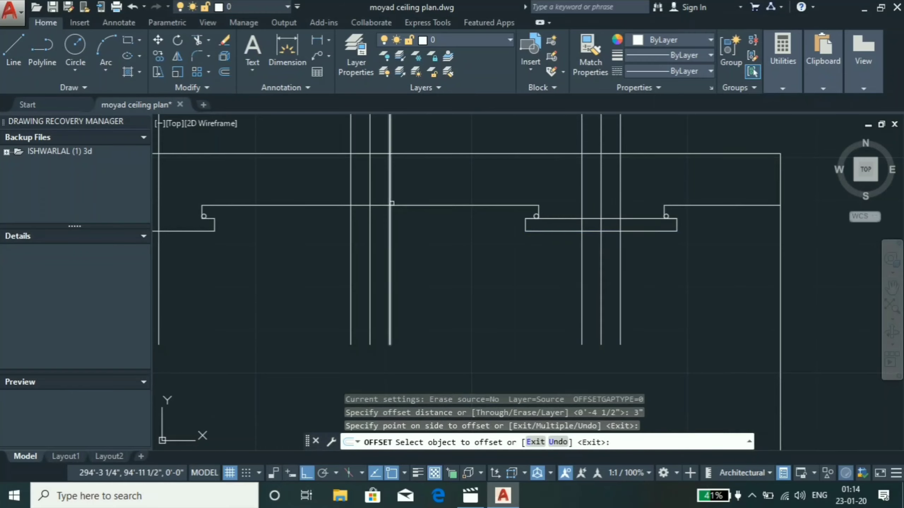
left_click(401, 205)
left_click(432, 182)
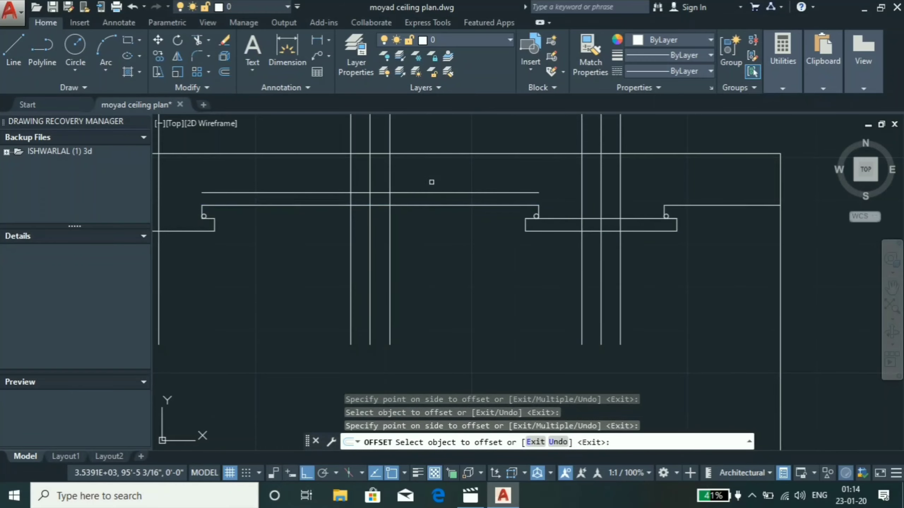
key("Escape")
scroll(275, 236, "up", 3)
Draw a 3-point arc from the lower-left intersection through the crown to the lower-right intersection
scroll(288, 246, "up", 2)
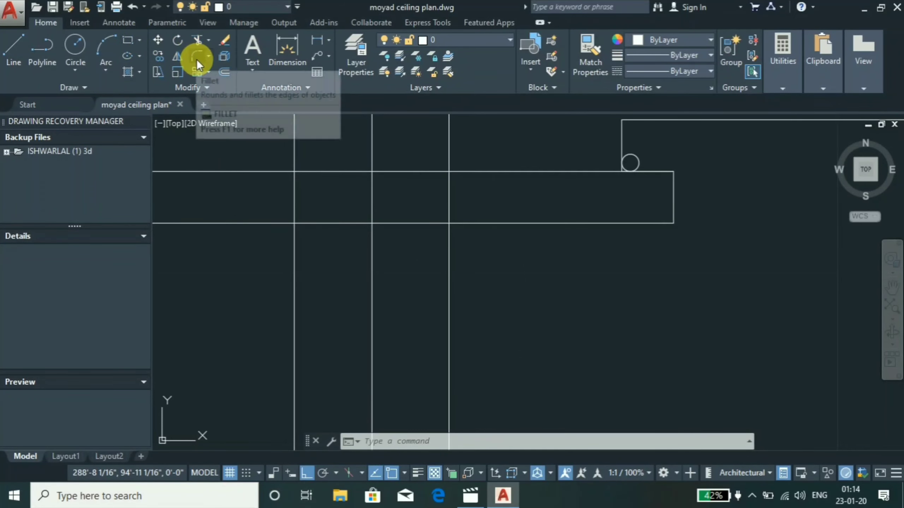
left_click(101, 45)
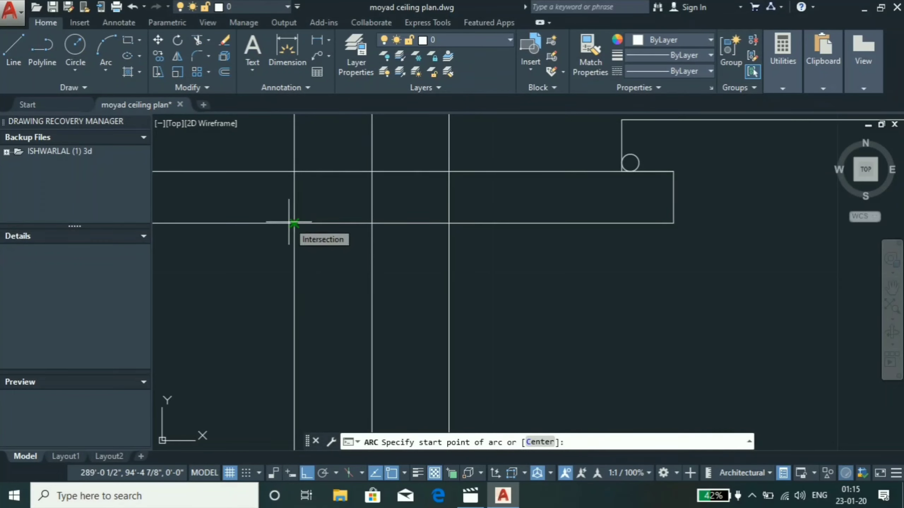
left_click(294, 223)
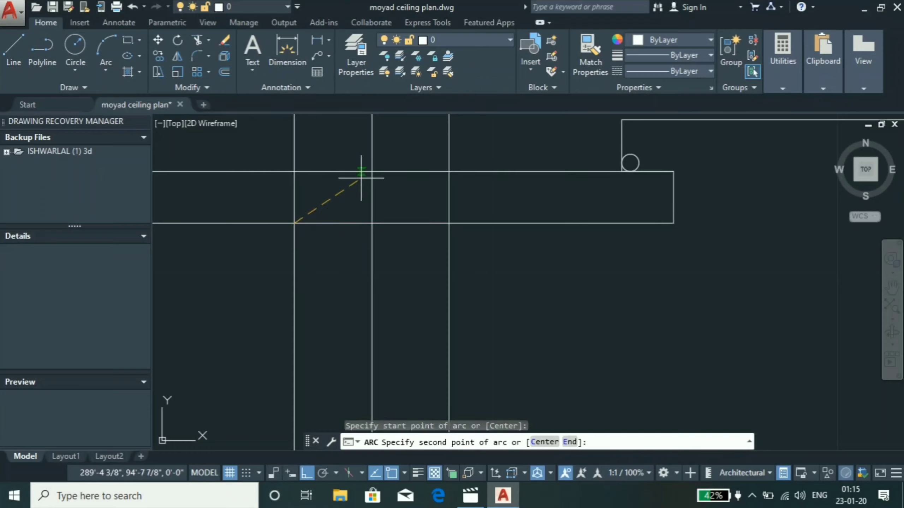
left_click(371, 171)
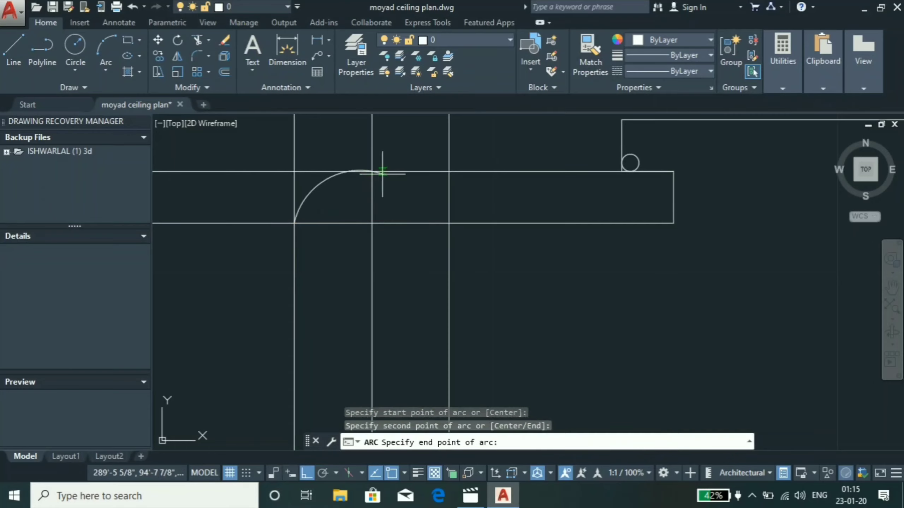
left_click(449, 223)
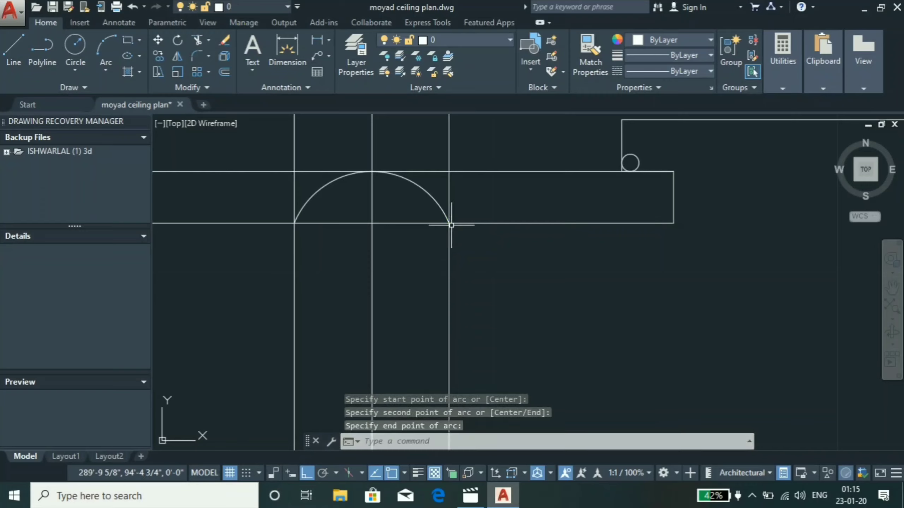
scroll(326, 224, "down", 3)
scroll(359, 221, "up", 2)
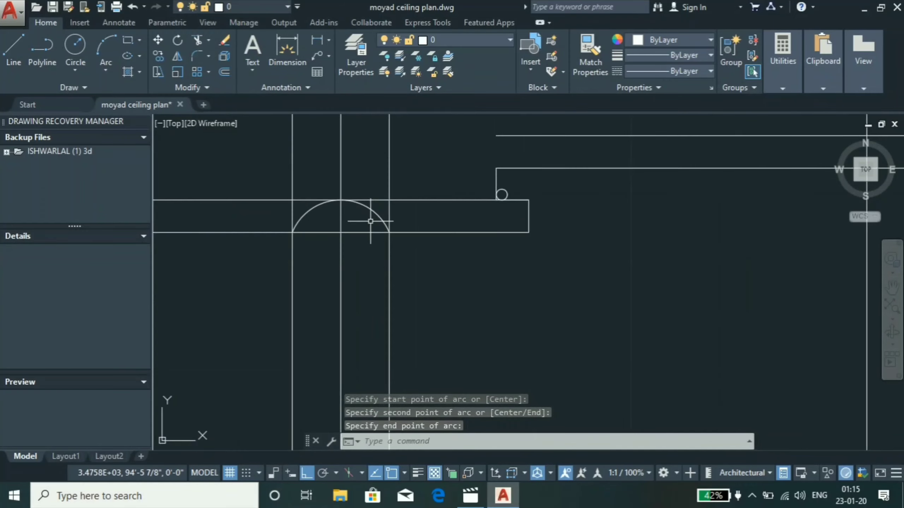
scroll(362, 217, "up", 1)
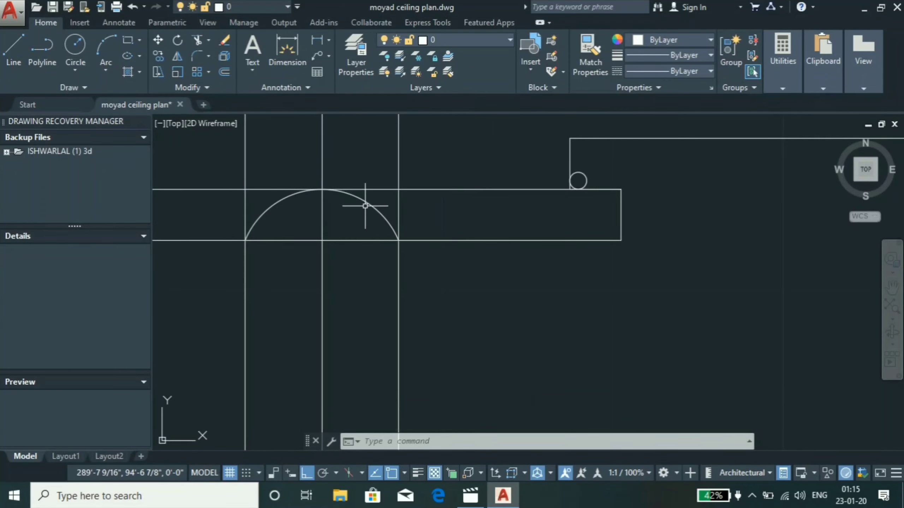
scroll(317, 183, "up", 5)
left_click(342, 181)
Offset the arch's crown vertical line 1" to each side
type("o")
key("Return")
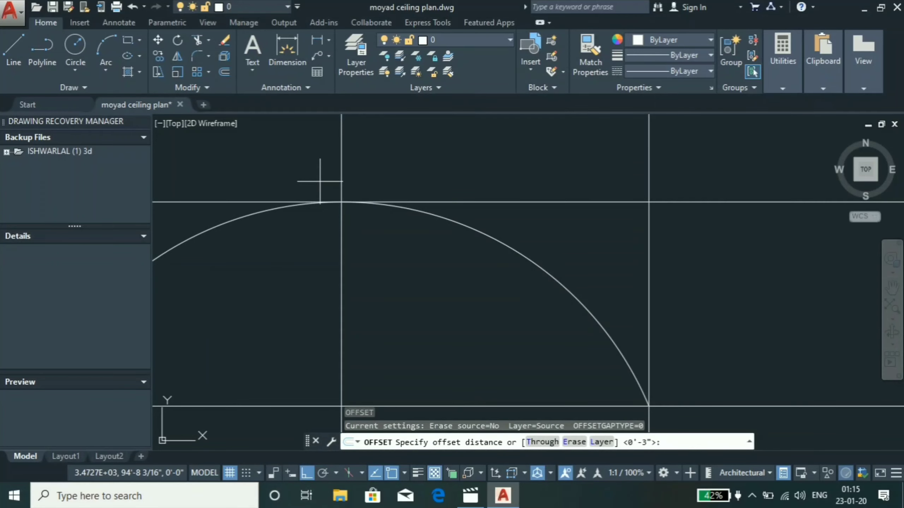
type("1.")
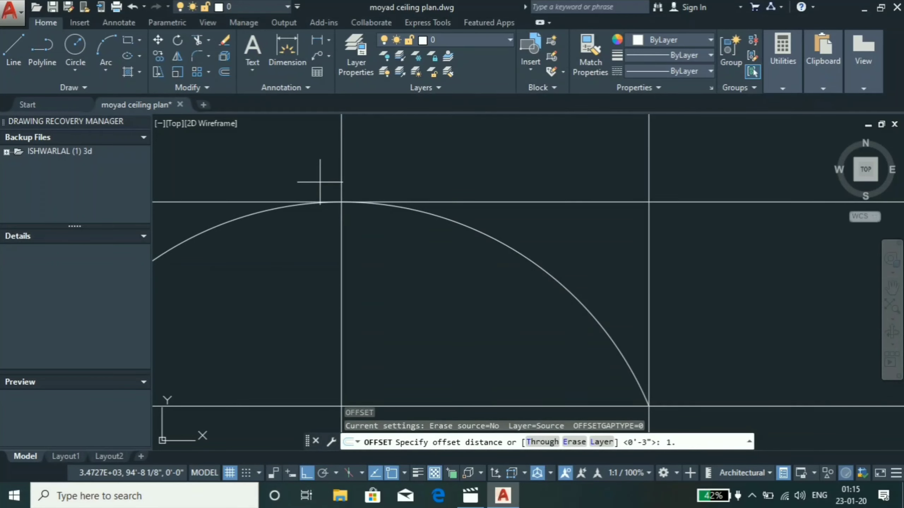
type("\"")
key("Return")
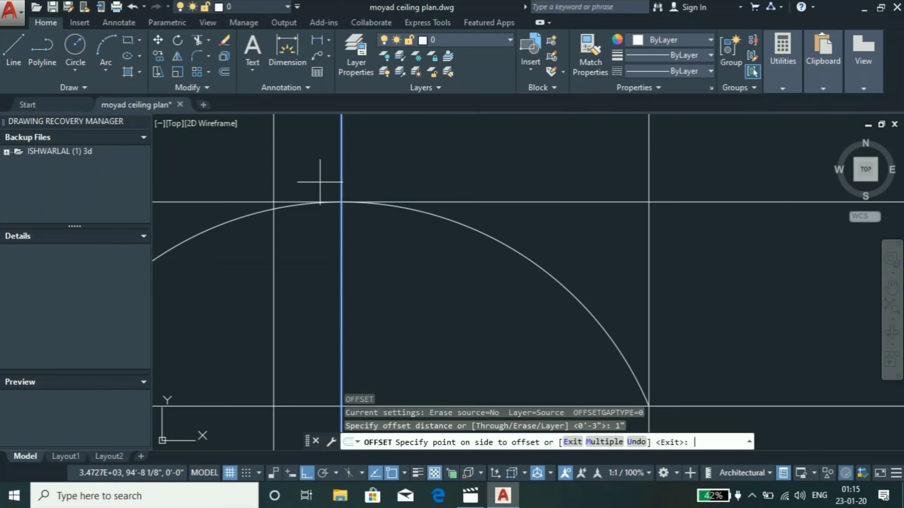
left_click(364, 183)
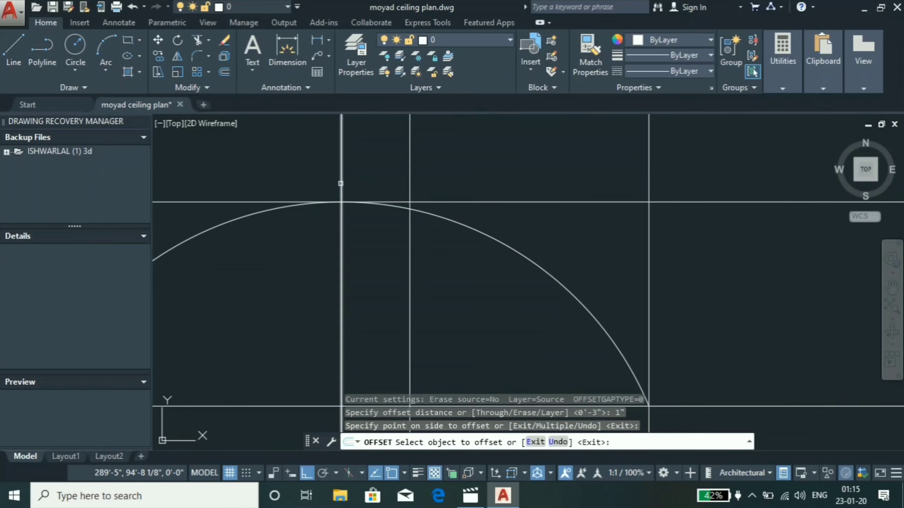
left_click(298, 182)
scroll(298, 182, "down", 3)
scroll(350, 266, "up", 3)
scroll(350, 265, "down", 3)
scroll(379, 255, "up", 3)
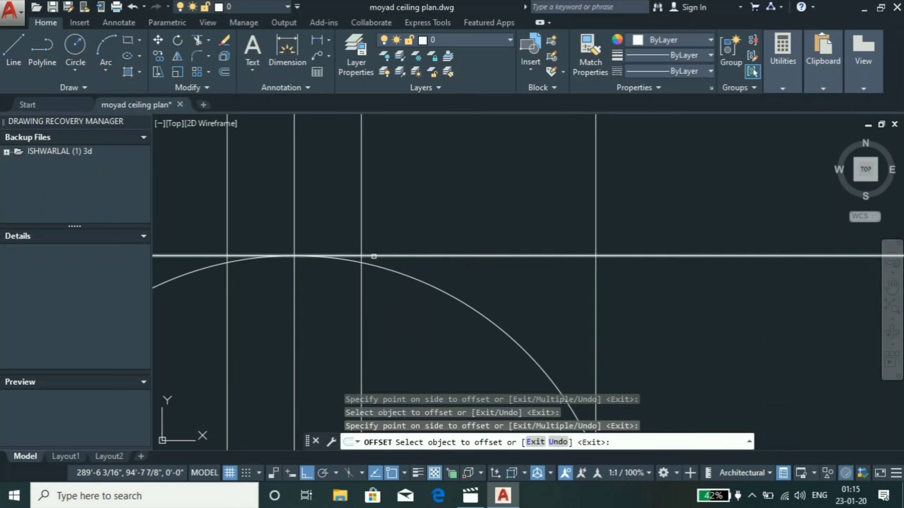
Offset the top horizontal line 1" above the arch
left_click(374, 256)
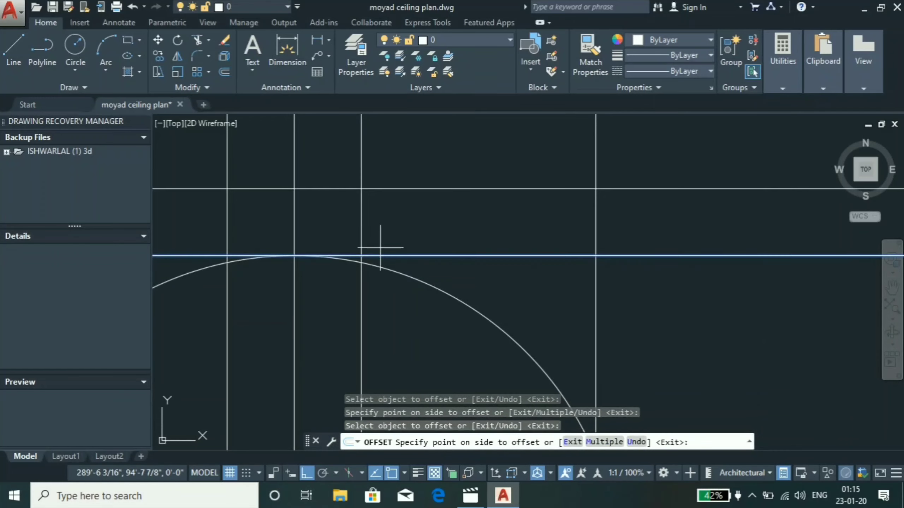
left_click(390, 216)
key("Escape")
scroll(390, 216, "down", 2)
type("tr")
key("Return")
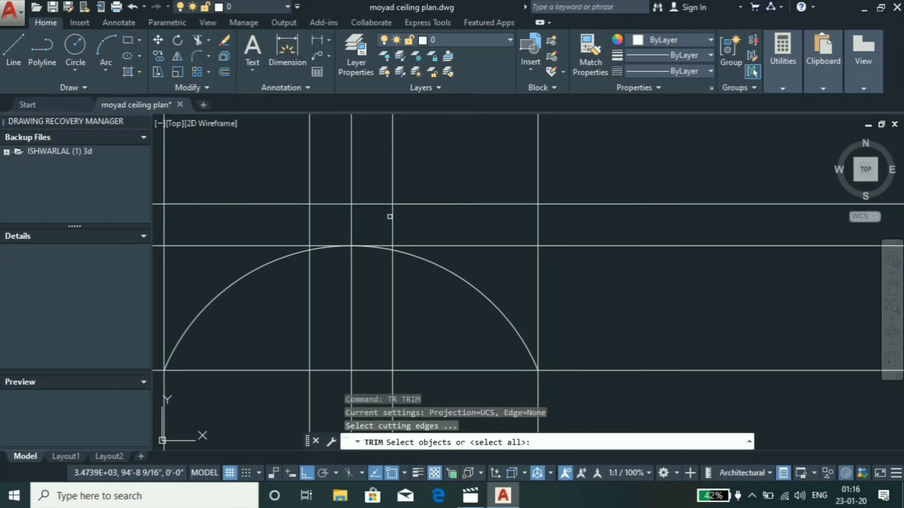
Trim the top line beyond the two vertical guides and delete the leftover horizontal line
left_click(393, 216)
left_click(308, 219)
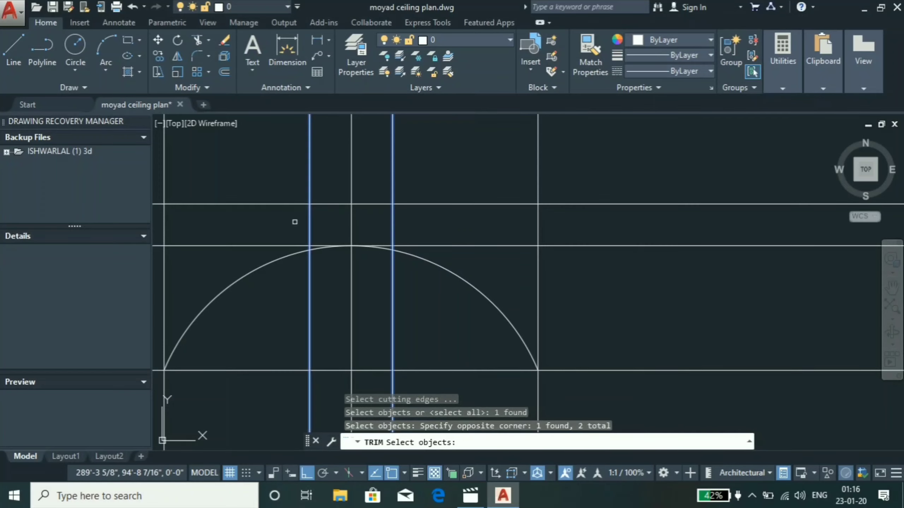
key("Return")
left_click(284, 181)
left_click(426, 196)
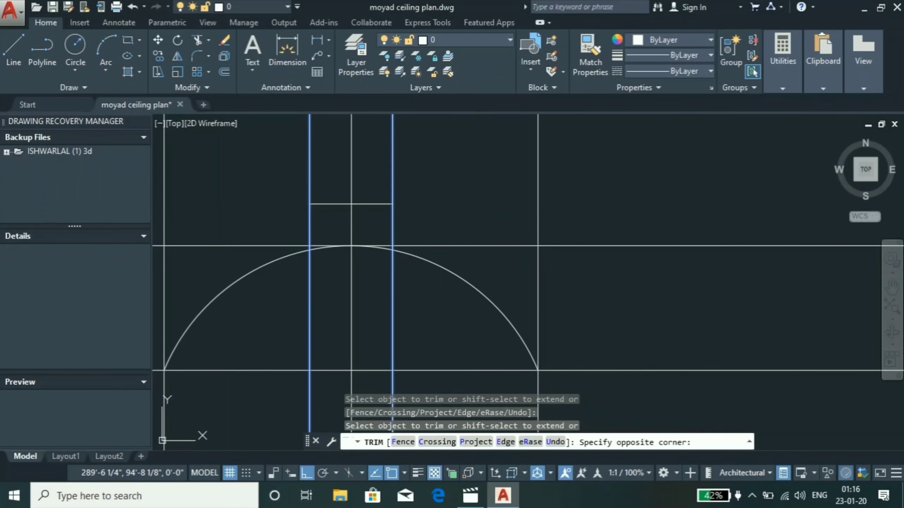
scroll(342, 212, "down", 2)
key("Escape")
left_click(534, 233)
key("Delete")
scroll(413, 196, "up", 3)
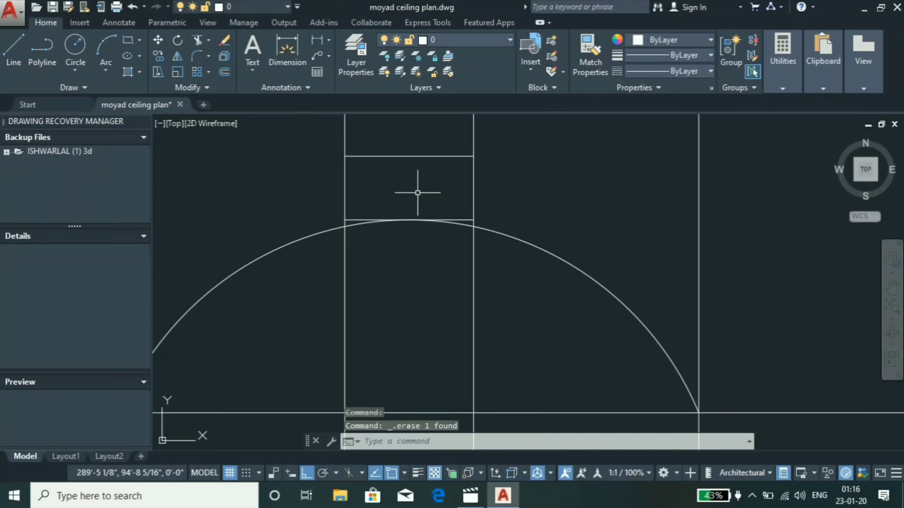
Erase the extra horizontal line at the top of the arc
scroll(416, 200, "down", 2)
scroll(421, 240, "down", 2)
scroll(421, 240, "up", 4)
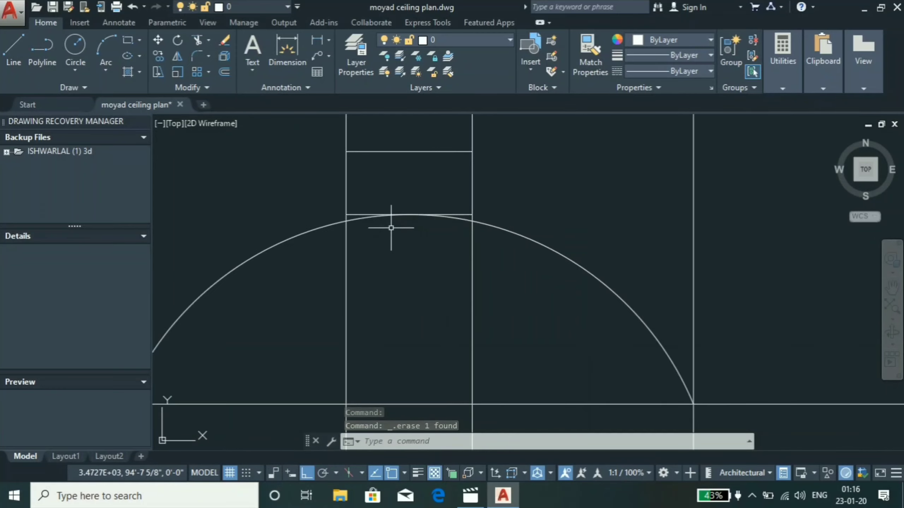
scroll(387, 226, "up", 4)
scroll(355, 213, "up", 2)
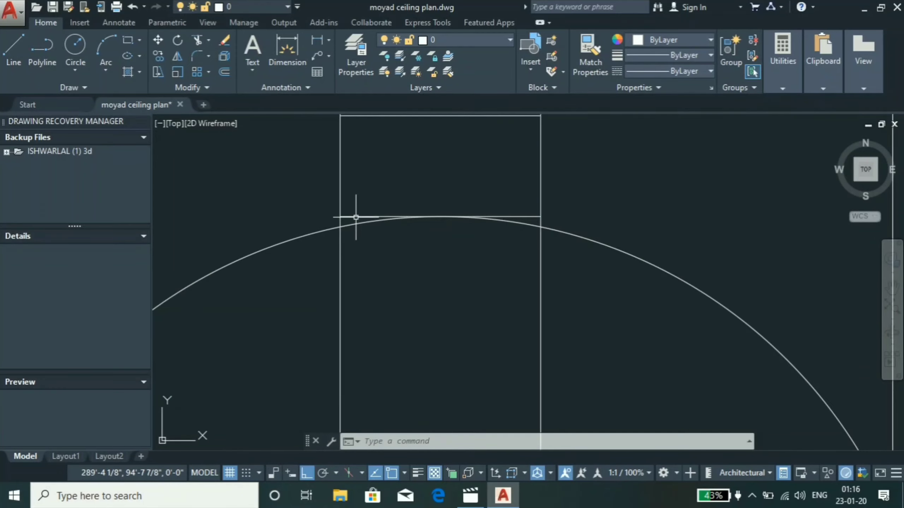
left_click(356, 216)
key("Delete")
scroll(365, 297, "down", 2)
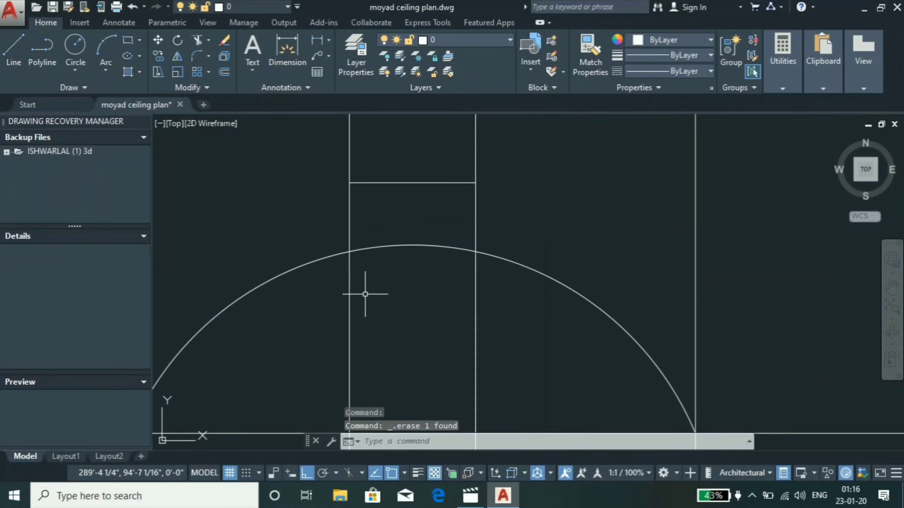
Trim away the line stubs above the cap, using the cap's top line as the cutting edge
type("tr")
key("Return")
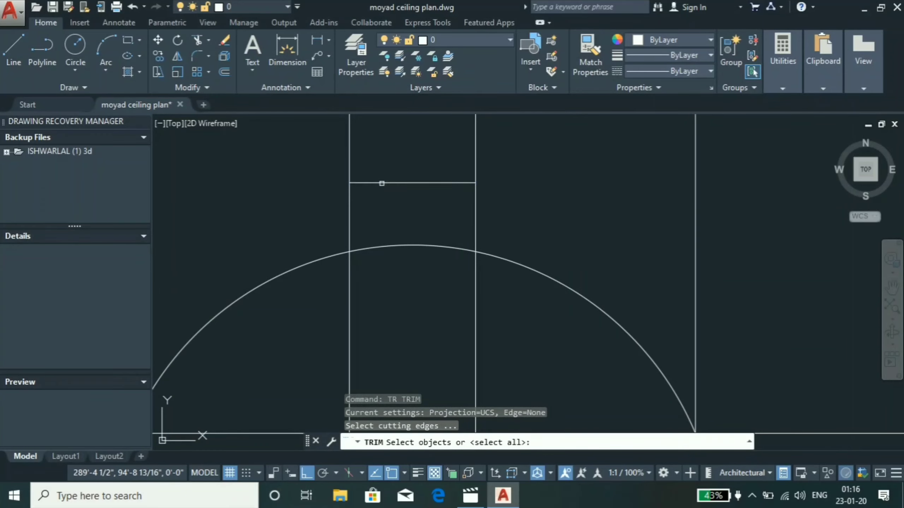
left_click(379, 183)
key("Return")
left_click(503, 153)
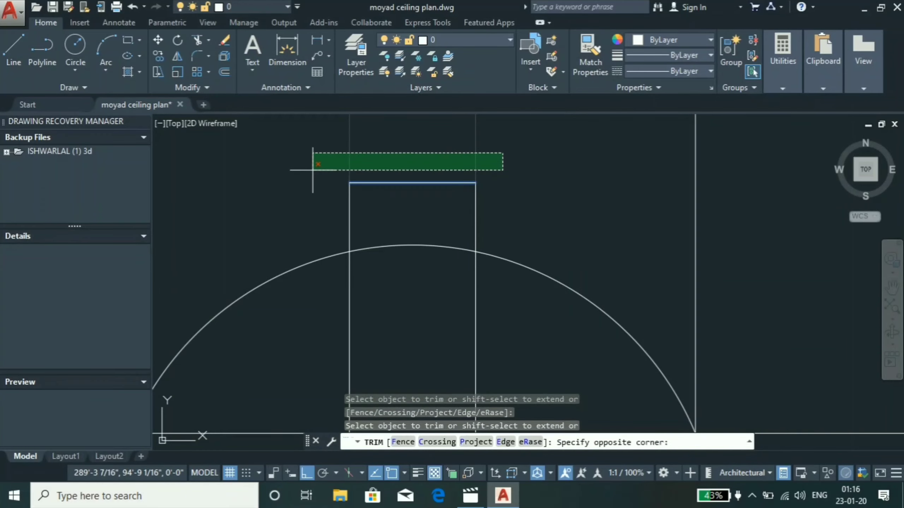
left_click(313, 170)
scroll(384, 178, "down", 2)
scroll(389, 211, "down", 2)
scroll(390, 212, "up", 2)
key("Escape")
Trim the cap lines inside the arch, using the arc as the cutting edge
key("Return")
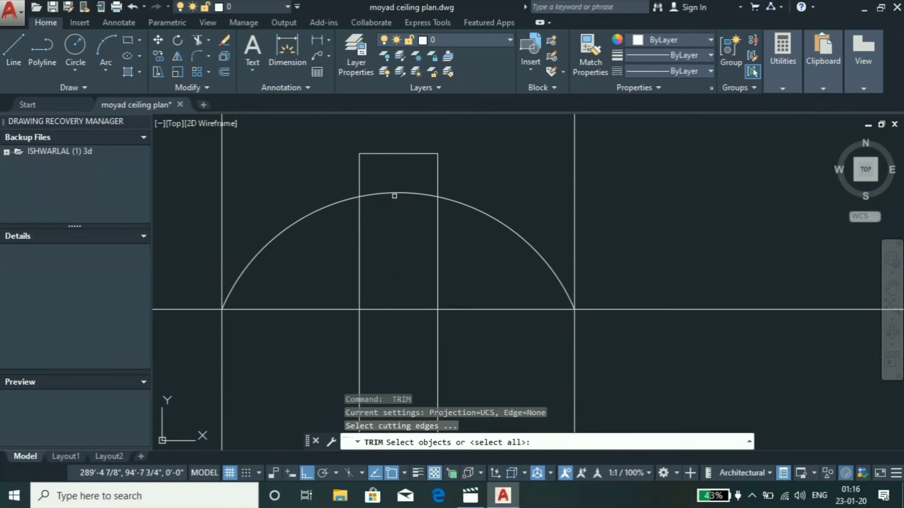
left_click(394, 196)
key("Return")
left_click(476, 251)
left_click(311, 263)
scroll(401, 189, "down", 2)
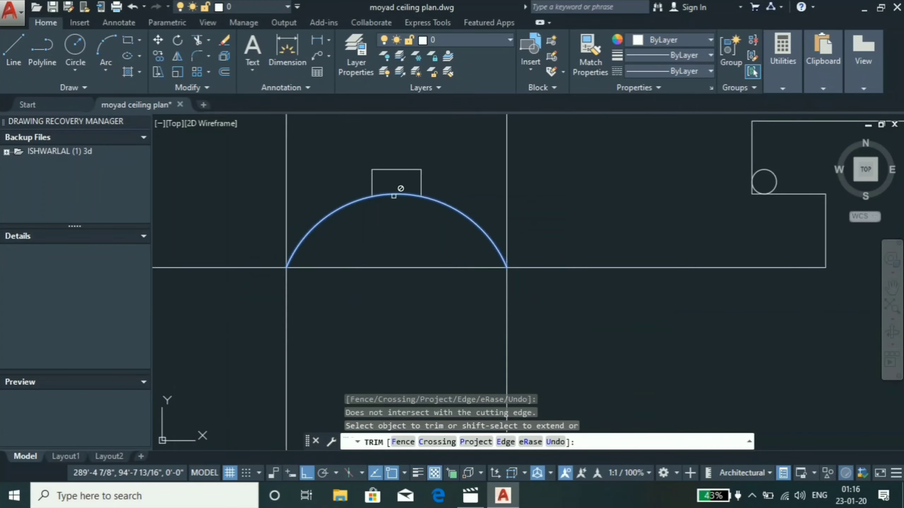
scroll(394, 196, "down", 4)
key("Return")
scroll(387, 224, "down", 3)
Erase a window-selected group of leftover lines near the fitting
left_click_drag(403, 252, 232, 270)
key("Delete")
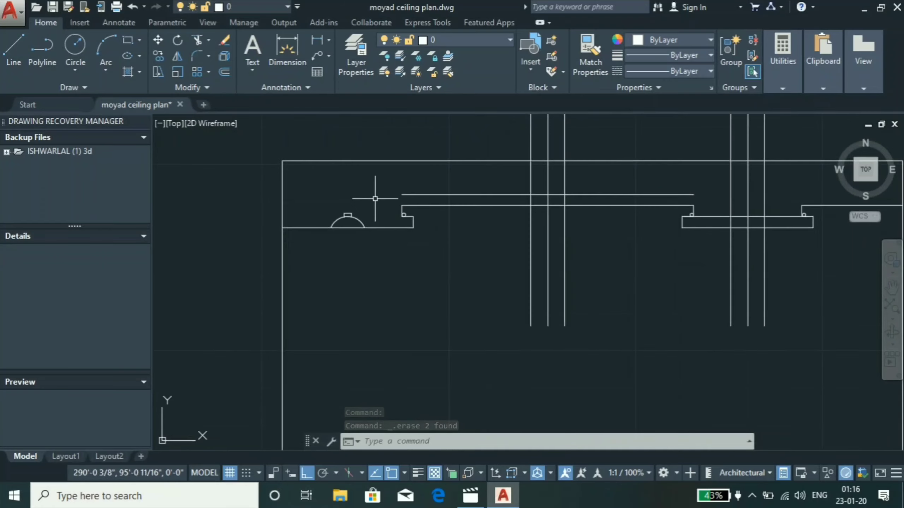
scroll(363, 202, "down", 2)
scroll(360, 211, "up", 2)
Copy the arch and cap from the arc's left end to two further ceiling positions
left_click_drag(359, 202, 315, 226)
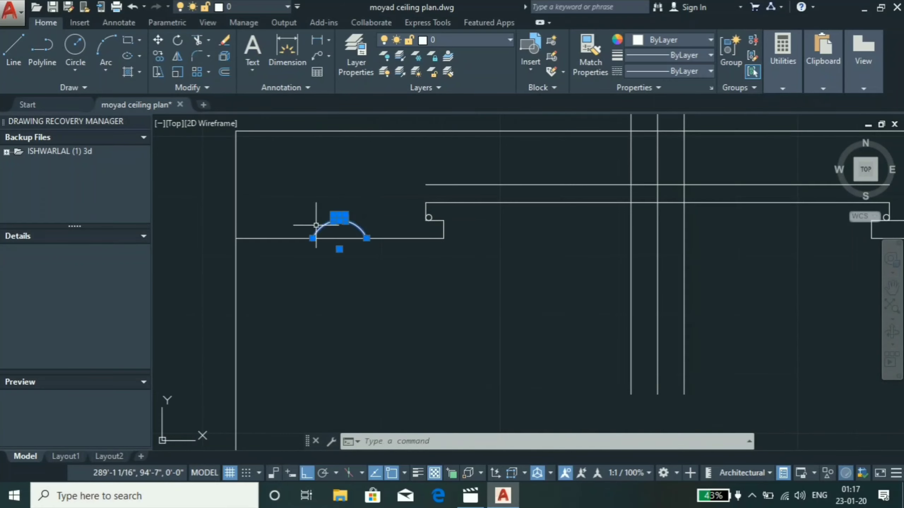
type("cop")
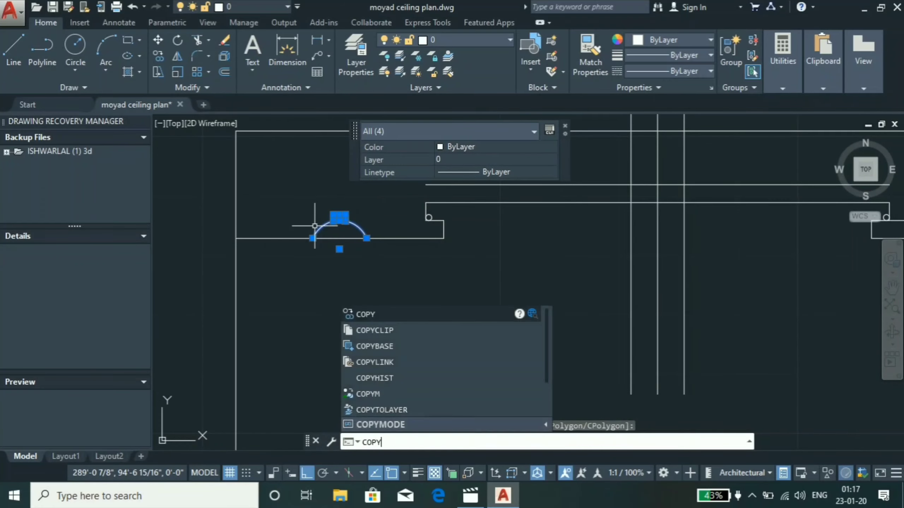
key("Return")
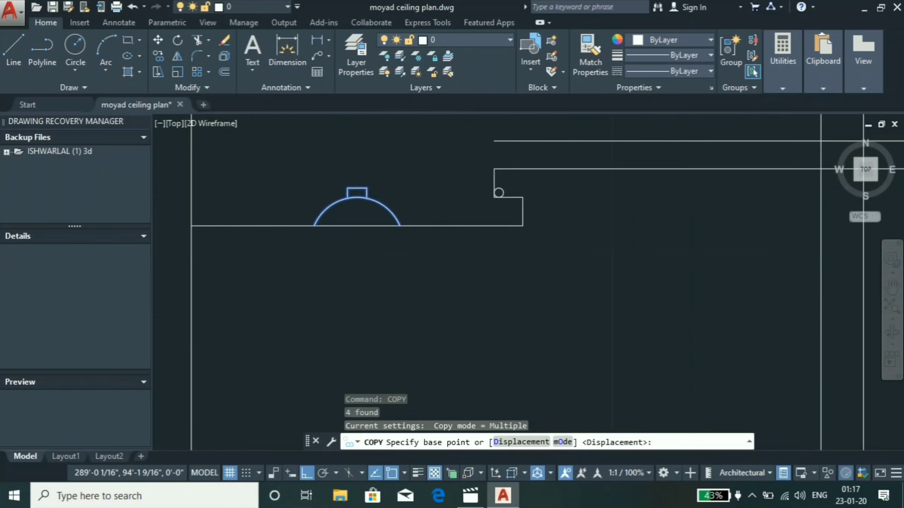
scroll(310, 257, "down", 1)
left_click(313, 239)
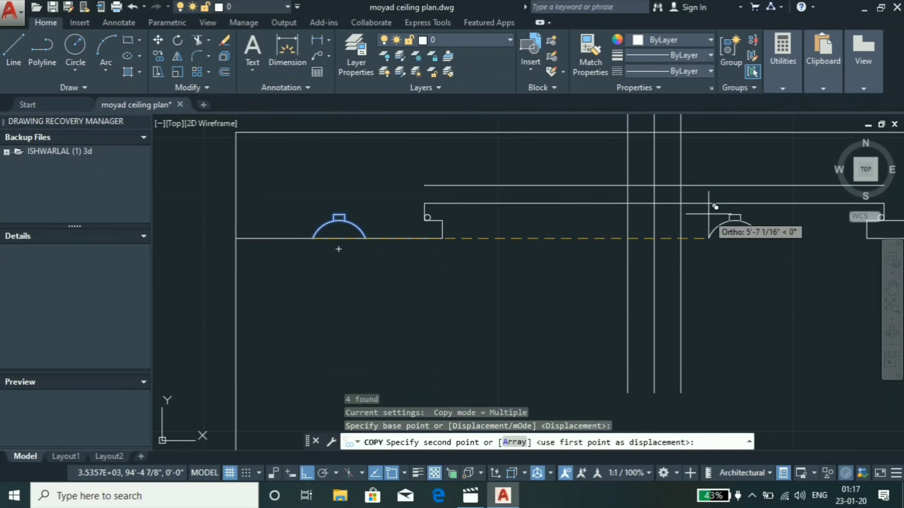
left_click(638, 203)
scroll(420, 217, "down", 3)
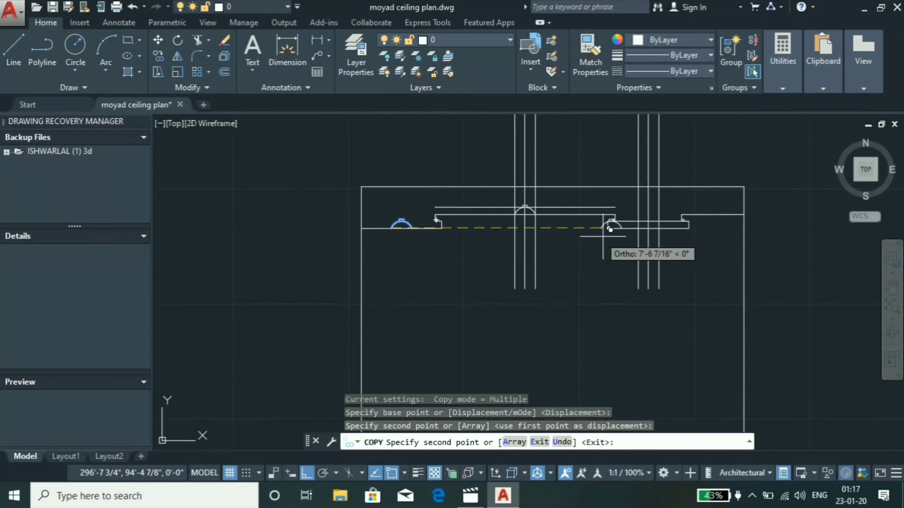
scroll(629, 227, "up", 3)
left_click(627, 214)
key("Escape")
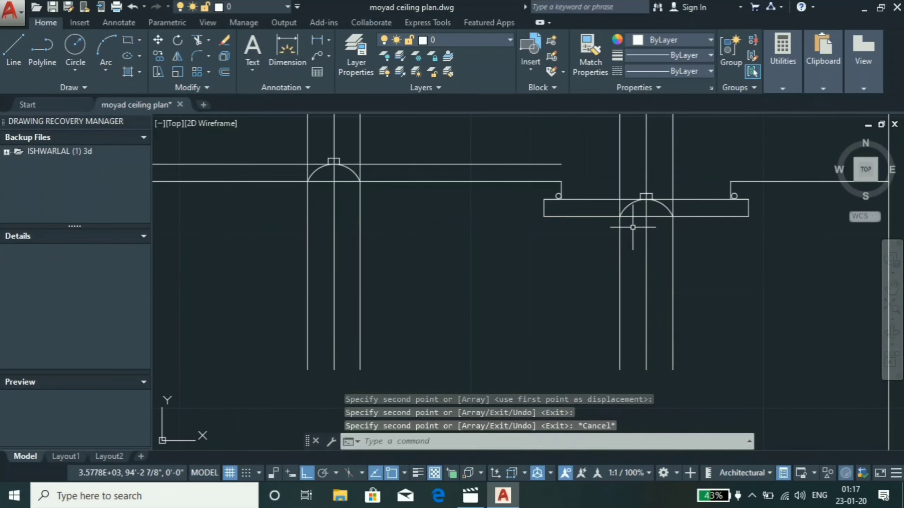
key("Escape")
scroll(535, 222, "down", 3)
scroll(530, 212, "up", 5)
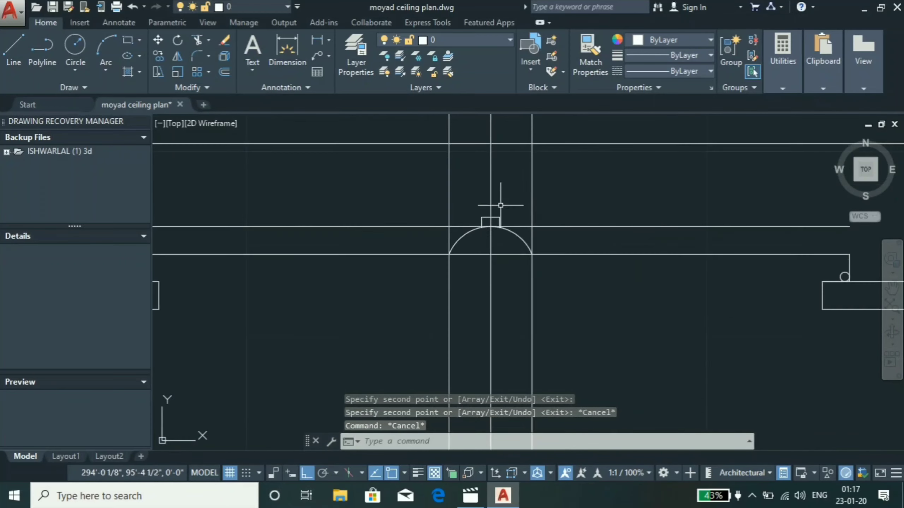
Delete the three vertical construction lines and the horizontal line through the cap
left_click(564, 185)
left_click(402, 193)
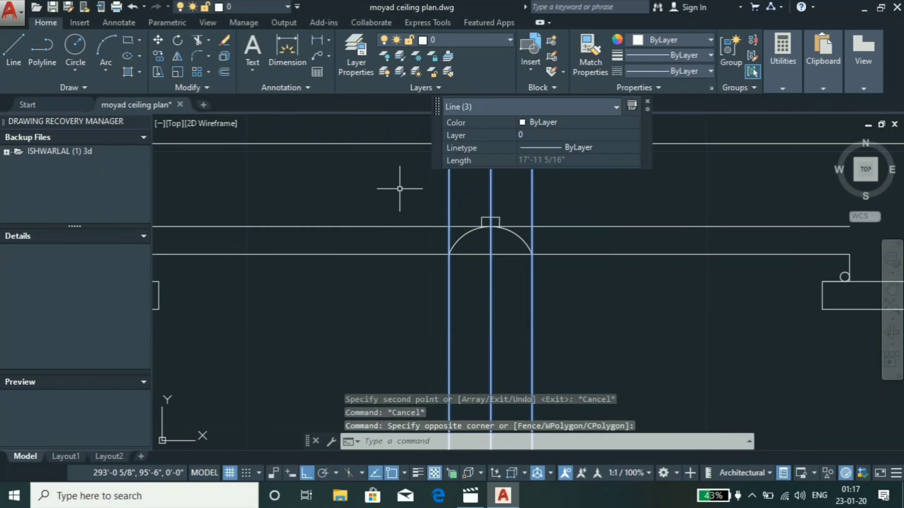
key("Delete")
left_click(416, 188)
left_click(353, 256)
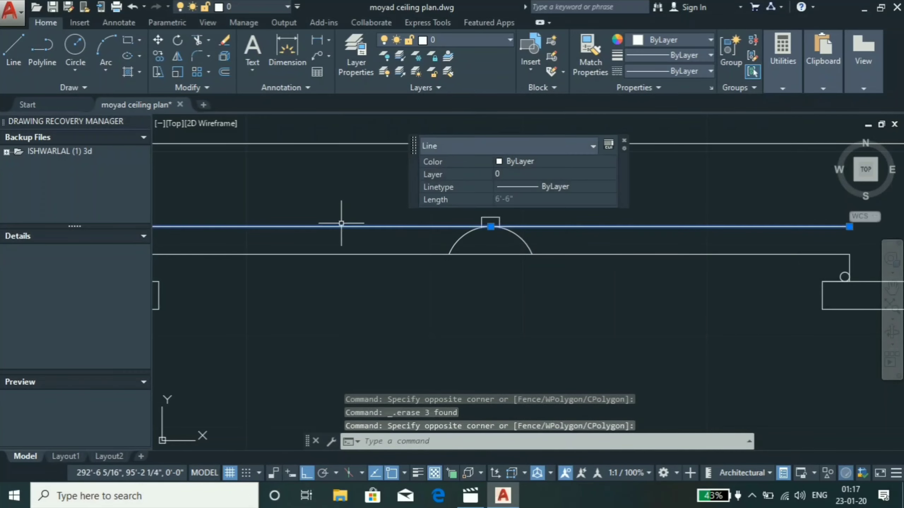
key("Delete")
Cancel the stray selection and save the drawing with Ctrl+S
scroll(343, 222, "down", 3)
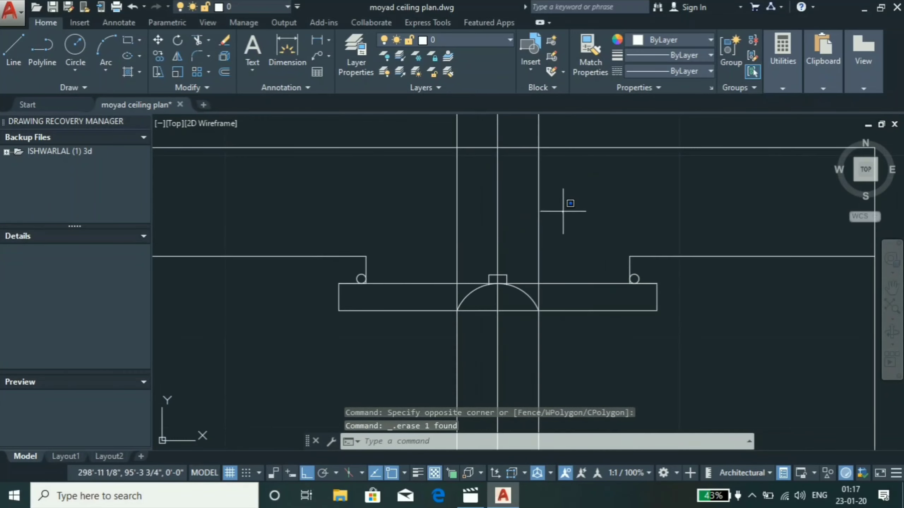
left_click(563, 213)
key("Escape")
scroll(493, 228, "down", 5)
key("ctrl+s")
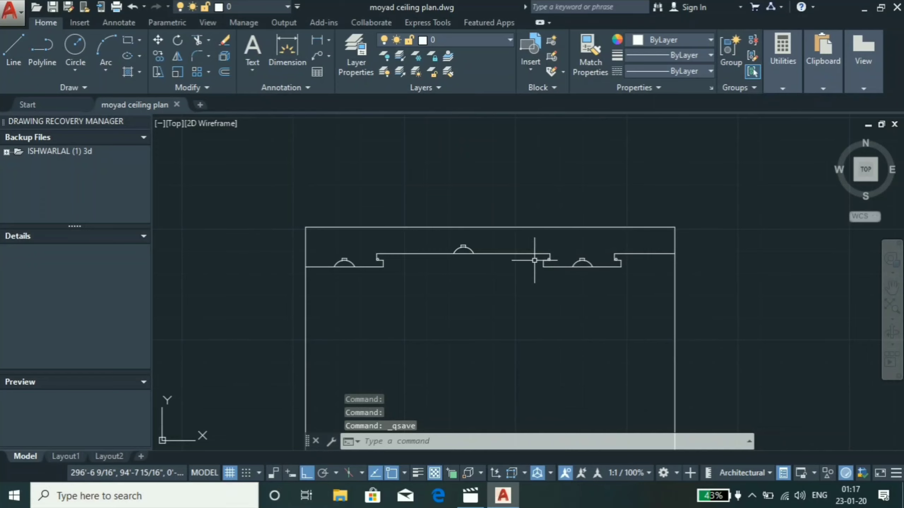
scroll(534, 252, "up", 5)
scroll(408, 247, "up", 3)
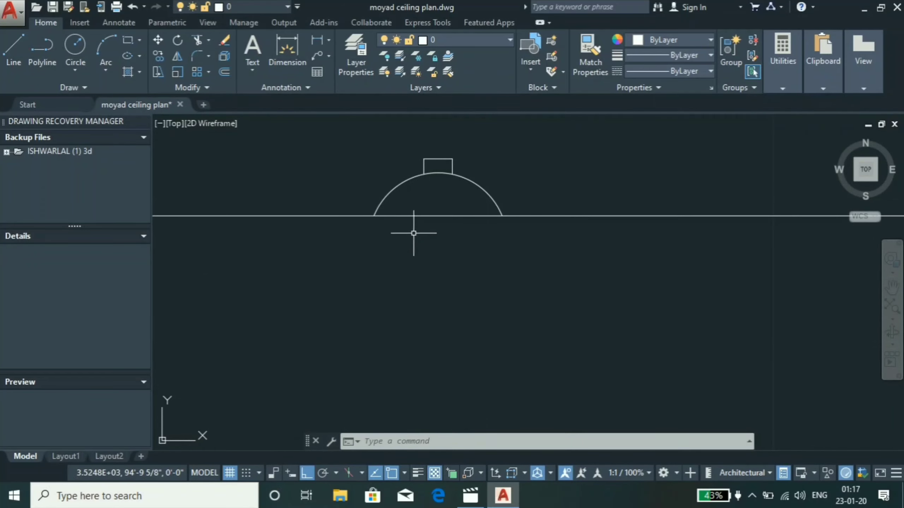
scroll(464, 205, "down", 4)
scroll(476, 257, "up", 2)
scroll(504, 253, "up", 1)
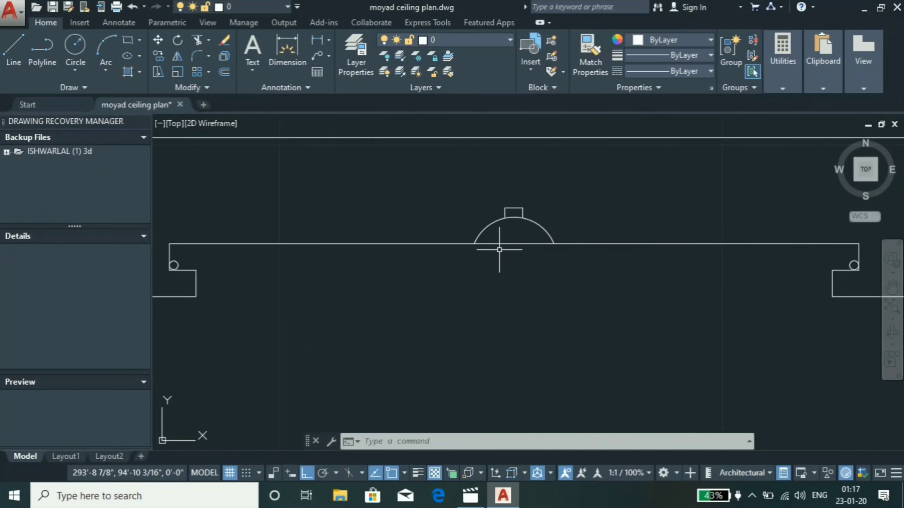
scroll(497, 270, "down", 2)
scroll(492, 295, "down", 1)
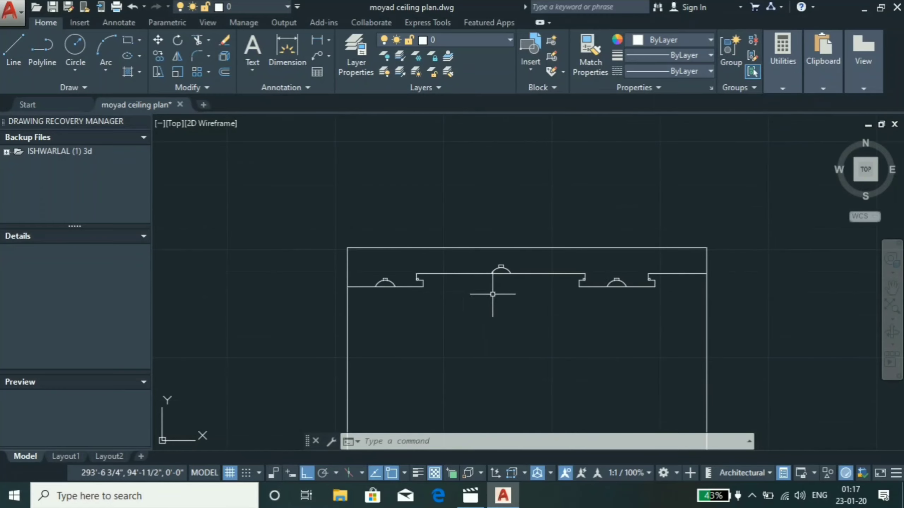
scroll(484, 249, "down", 2)
scroll(487, 224, "up", 4)
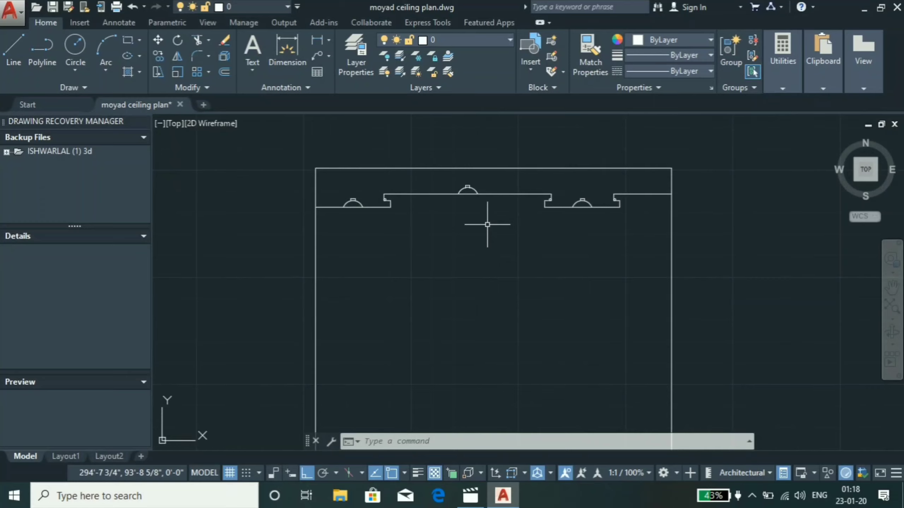